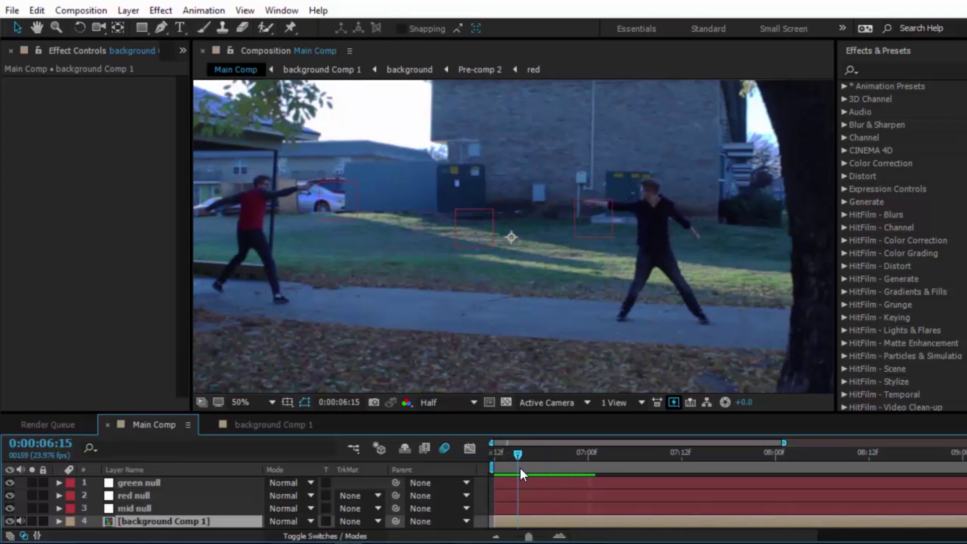
Examine frame by frame how the green, red and mid nulls follow the two fighters' hands around 0:00:06:12.
{"action": "key", "text": "period"}
{"action": "key", "text": "period"}
{"action": "key", "text": "space"}
{"action": "left_click_drag", "start_coordinate": [521, 278], "coordinate": [358, 390]}
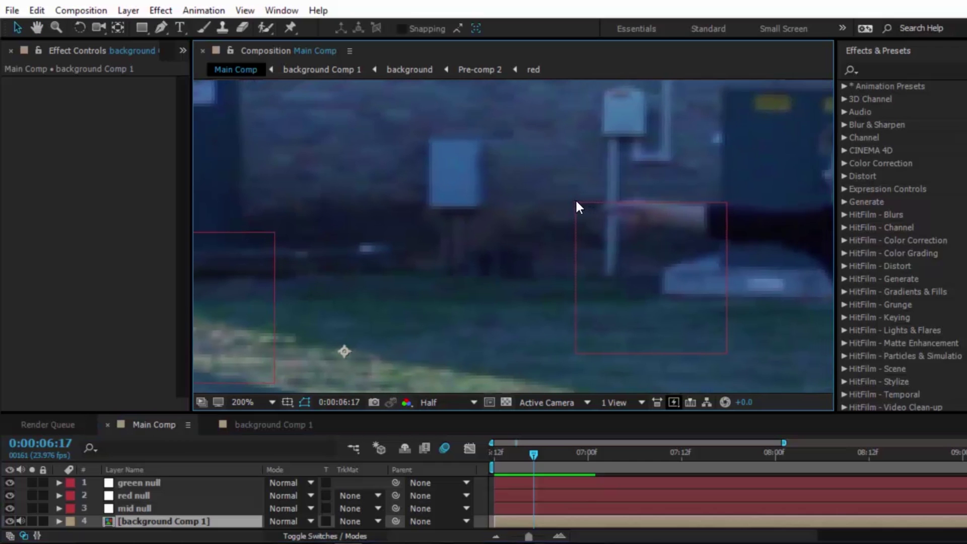
{"action": "left_click_drag", "start_coordinate": [531, 464], "coordinate": [495, 463]}
{"action": "key", "text": "comma"}
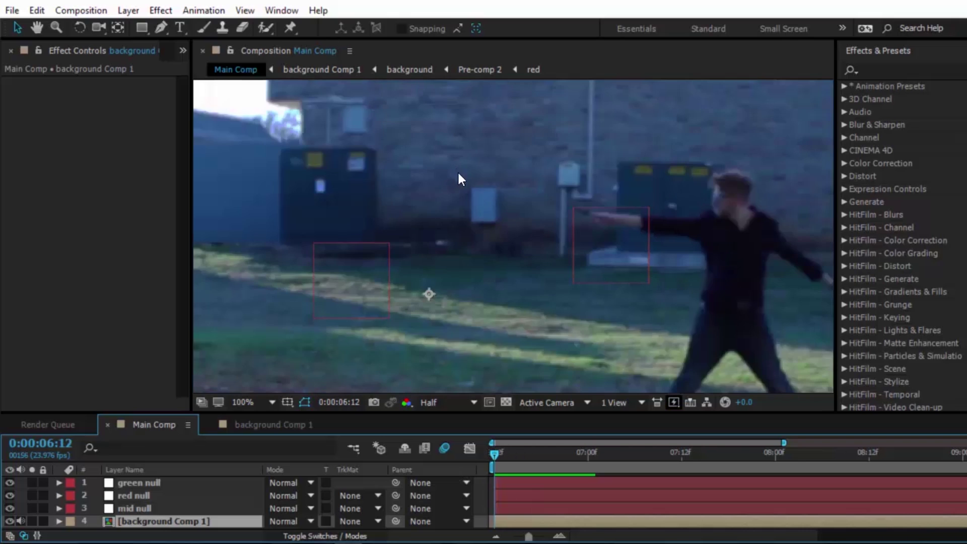
{"action": "key", "text": "comma"}
{"action": "key", "text": "space"}
{"action": "left_click_drag", "start_coordinate": [388, 318], "coordinate": [485, 300]}
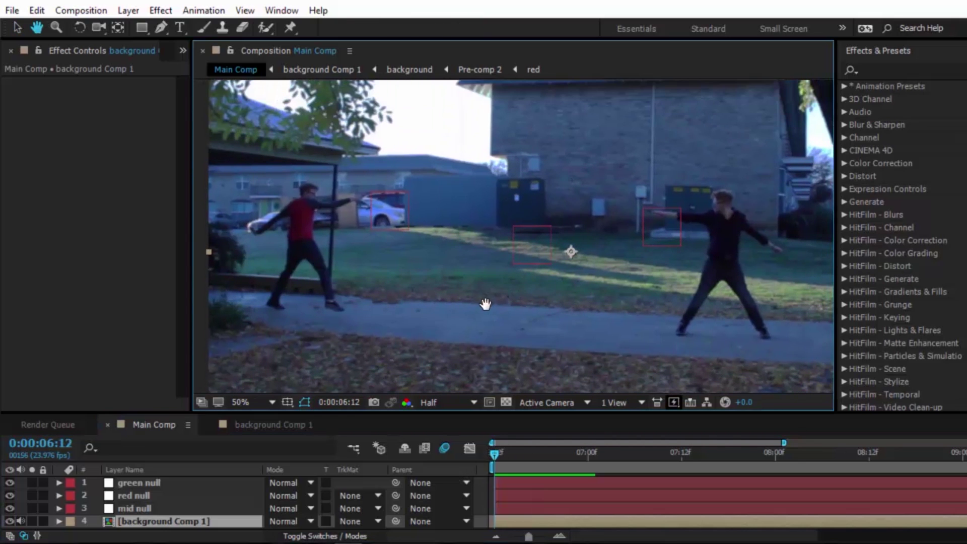
{"action": "left_click", "coordinate": [500, 461]}
{"action": "key", "text": "space"}
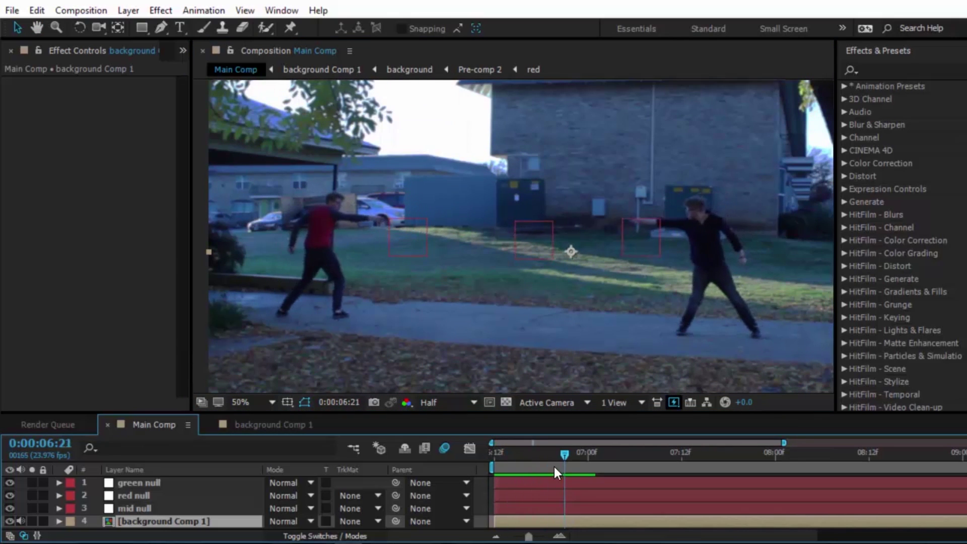
{"action": "key", "text": "space"}
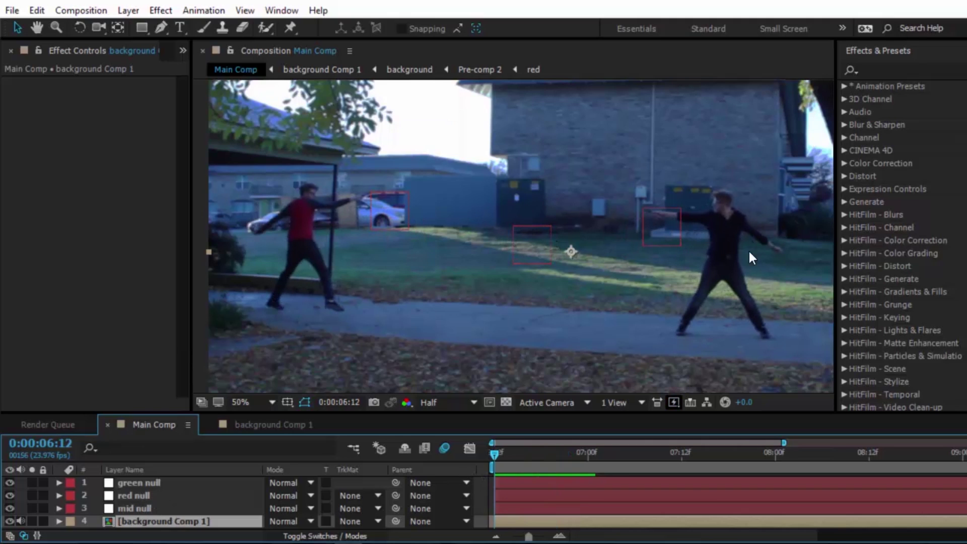
Select the mid null and preview its motion path between the two fighters.
{"action": "left_click", "coordinate": [146, 507]}
{"action": "key", "text": "space"}
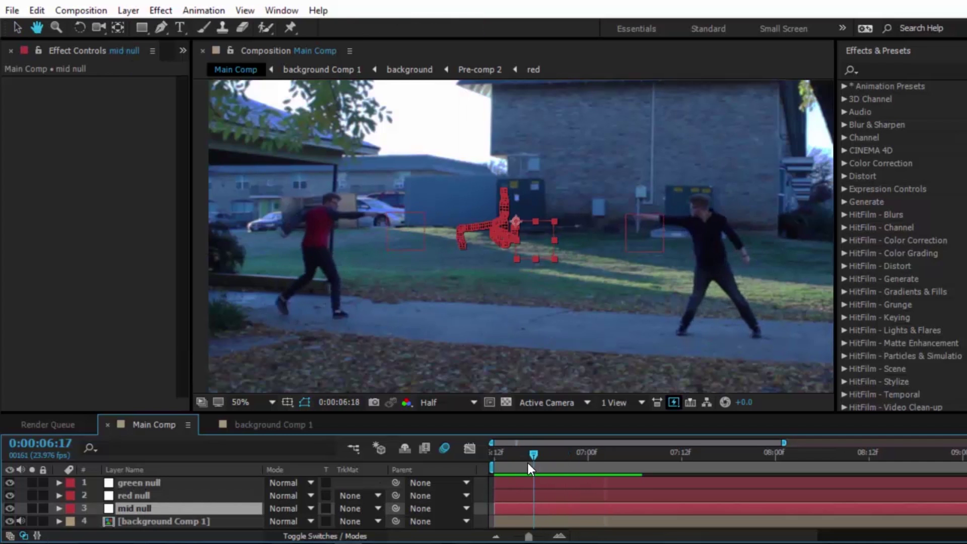
{"action": "key", "text": "space"}
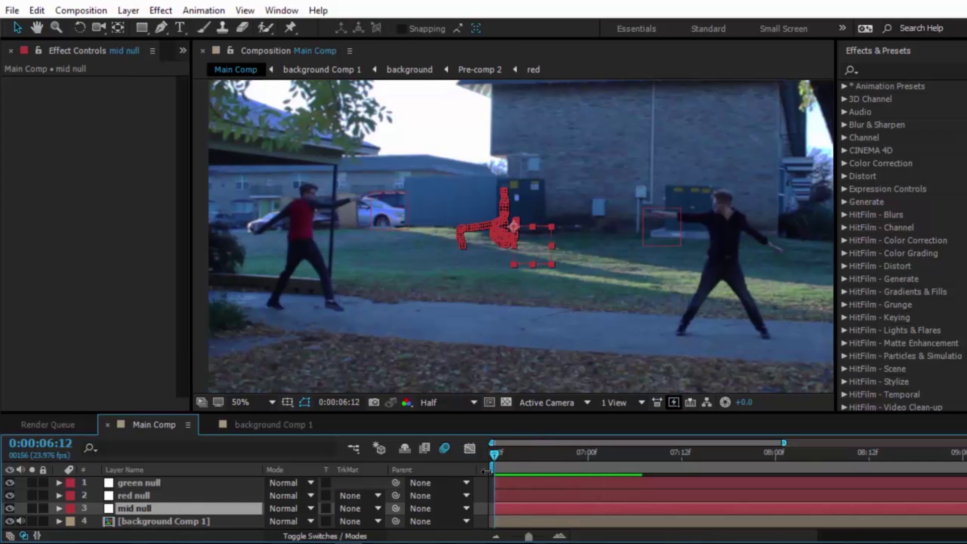
Add a new null object and place it roughly midway between the two fighters' outstretched hands, just above the mid null.
{"action": "left_click", "coordinate": [130, 11]}
{"action": "mouse_move", "coordinate": [174, 8]}
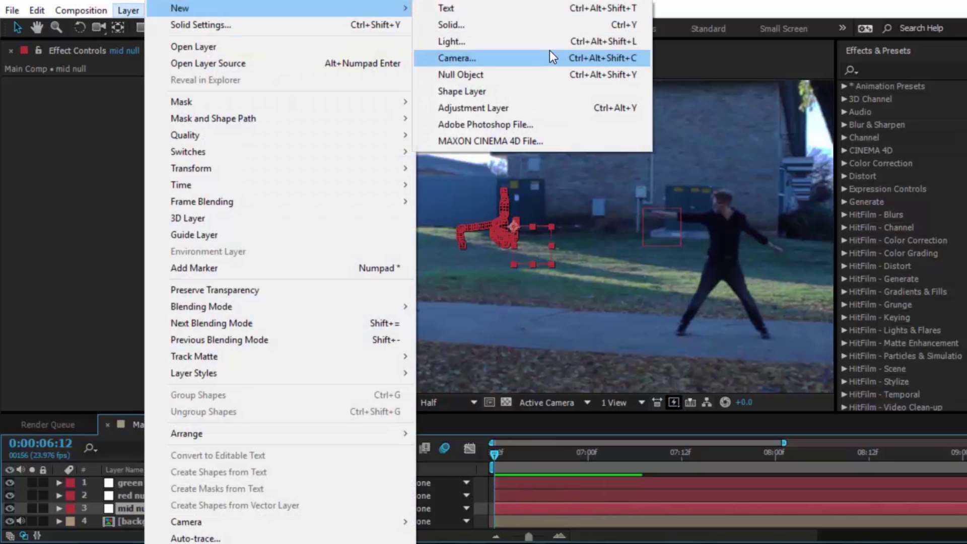
{"action": "left_click", "coordinate": [525, 74]}
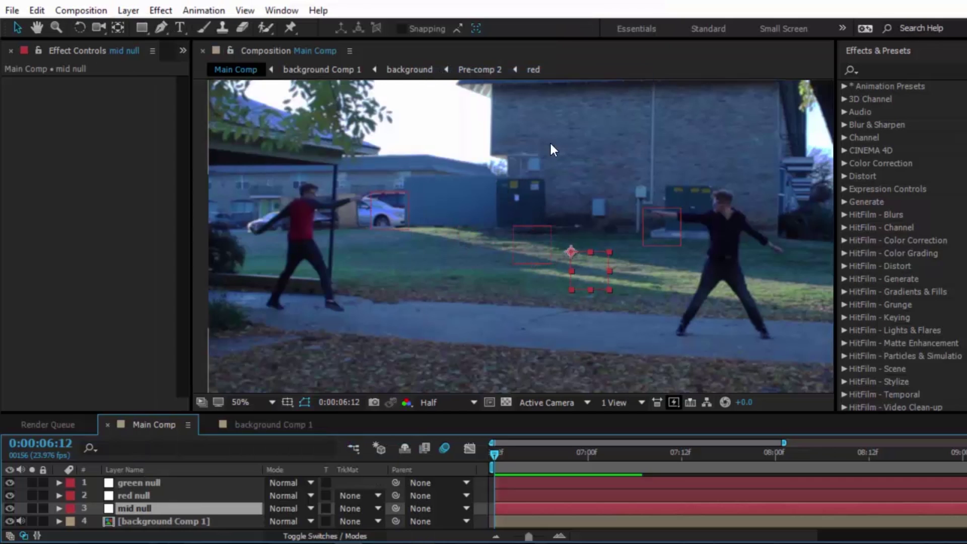
{"action": "left_click_drag", "start_coordinate": [572, 250], "coordinate": [517, 212]}
{"action": "key", "text": "Return"}
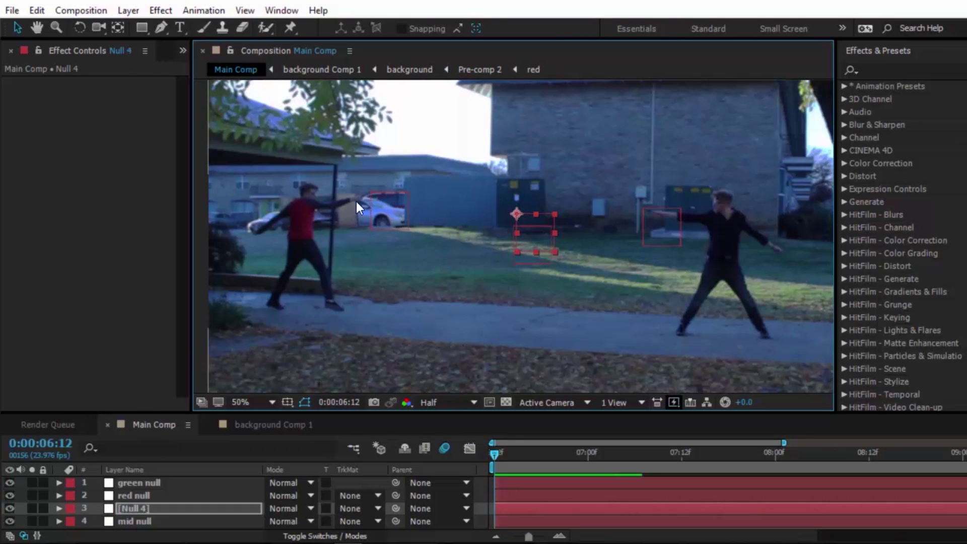
{"action": "left_click_drag", "start_coordinate": [517, 210], "coordinate": [511, 208]}
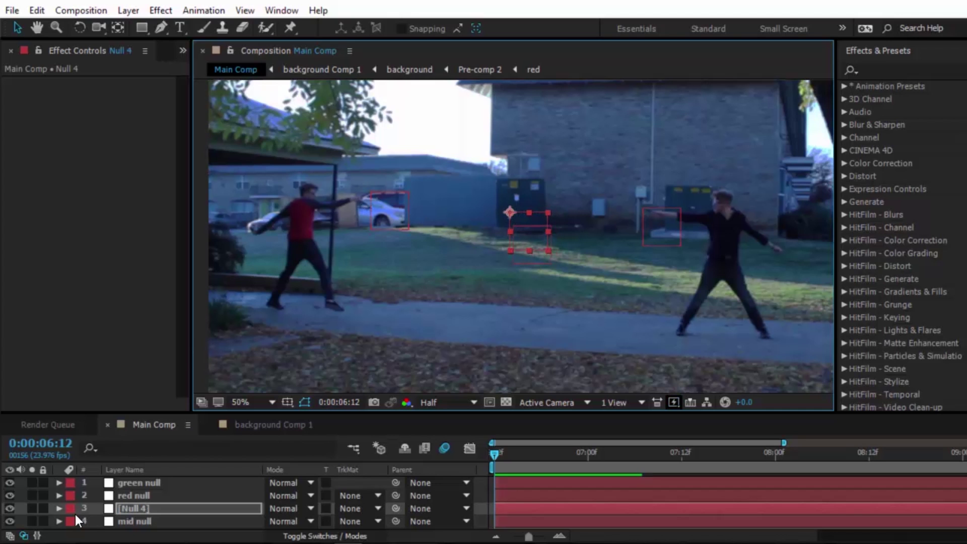
Solo the new null, enlarge the timeline area and expand the null's Transform properties.
{"action": "left_click", "coordinate": [33, 508]}
{"action": "left_click", "coordinate": [59, 507]}
{"action": "left_click_drag", "start_coordinate": [273, 412], "coordinate": [271, 340]}
{"action": "left_click", "coordinate": [72, 448]}
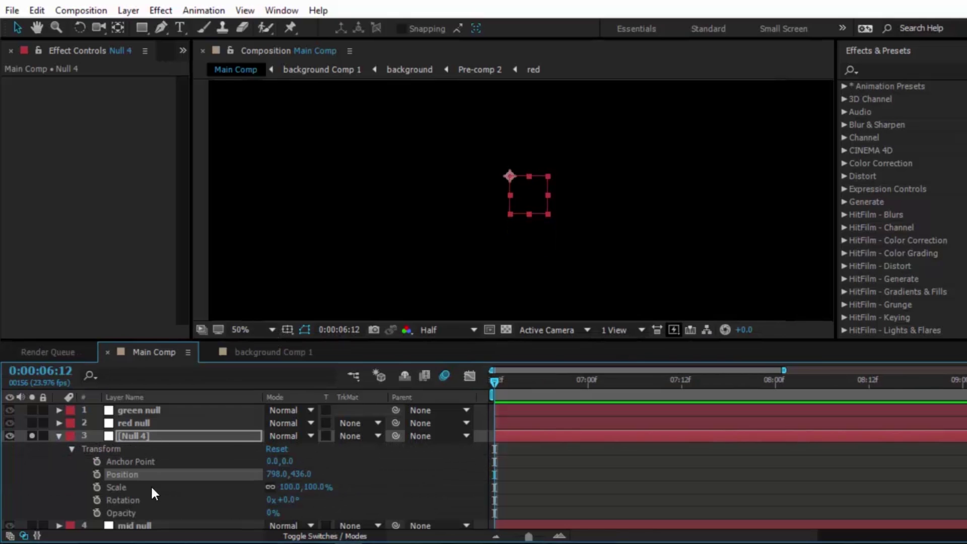
Add the expression wiggle(3,100) to the new null's Position and scrub the timeline to preview the motion.
{"action": "left_click", "coordinate": [97, 475], "text": "alt"}
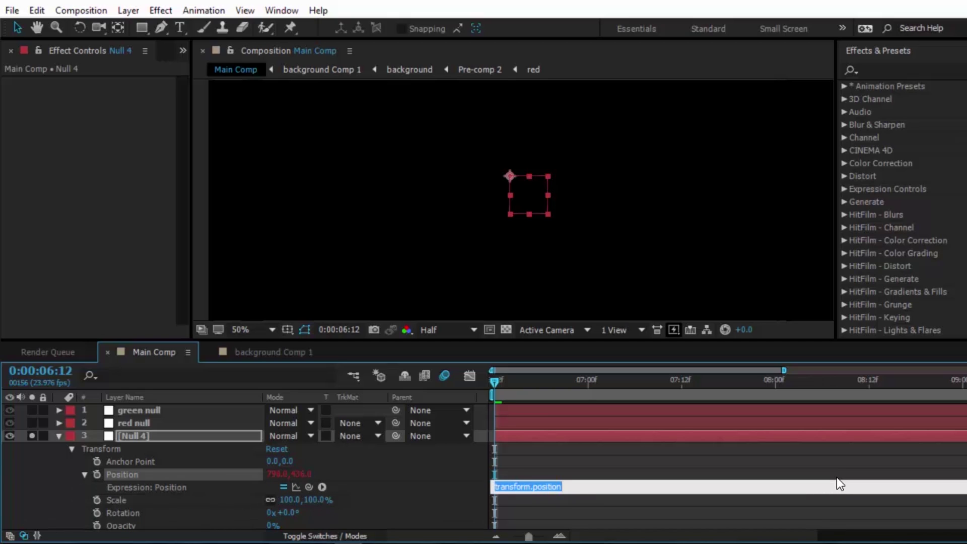
{"action": "type", "text": "w"}
{"action": "key", "text": "BackSpace"}
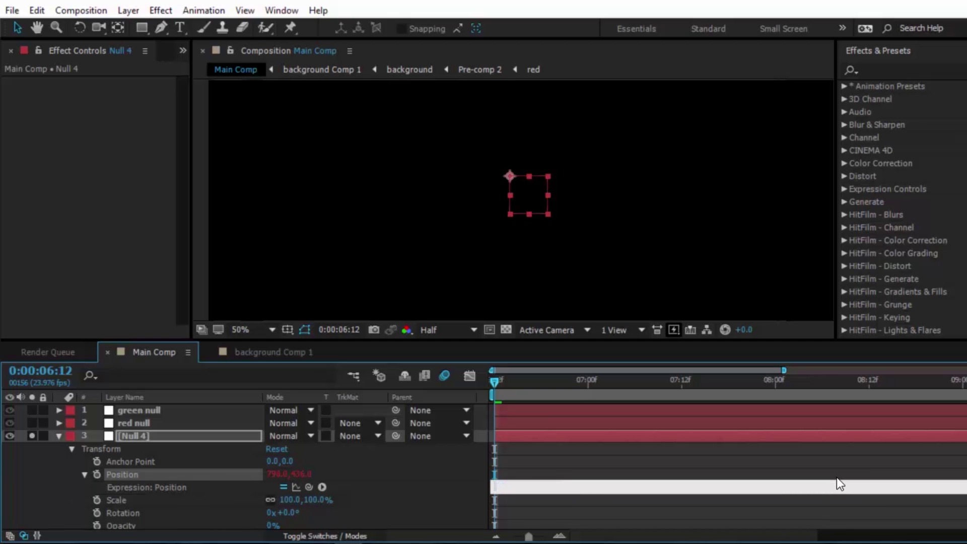
{"action": "type", "text": "wiggle"}
{"action": "type", "text": "(3"}
{"action": "type", "text": ",100"}
{"action": "left_click", "coordinate": [560, 498]}
{"action": "left_click_drag", "start_coordinate": [499, 375], "coordinate": [615, 383]}
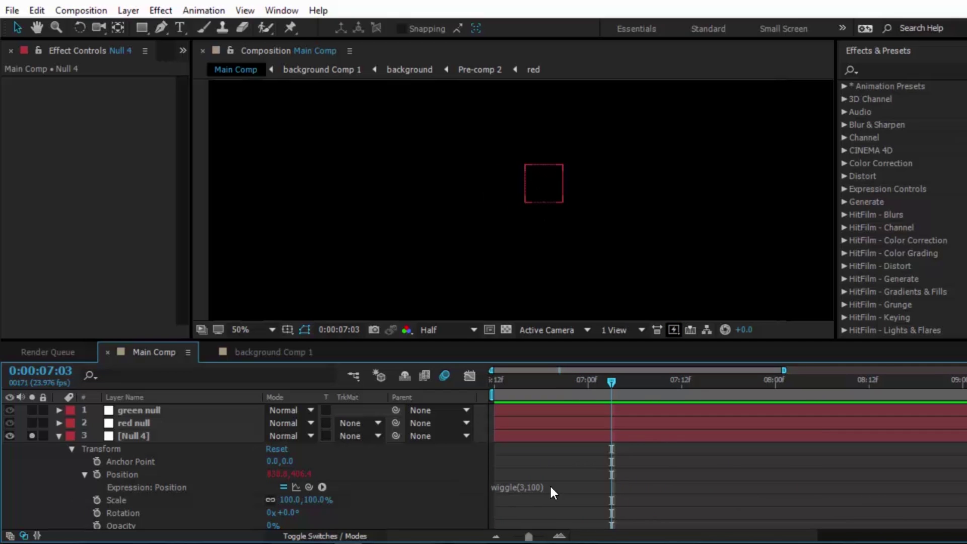
Duplicate the wiggling null three times and scrub to compare the copies' motion.
{"action": "left_click", "coordinate": [143, 436]}
{"action": "key", "text": "ctrl+d"}
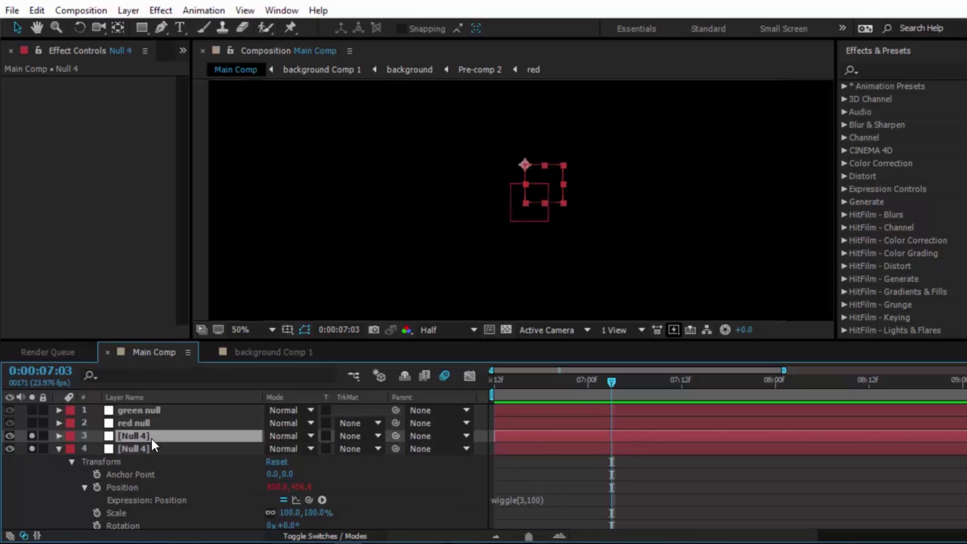
{"action": "left_click_drag", "start_coordinate": [509, 383], "coordinate": [560, 392]}
{"action": "key", "text": "ctrl+d"}
{"action": "key", "text": "ctrl+d"}
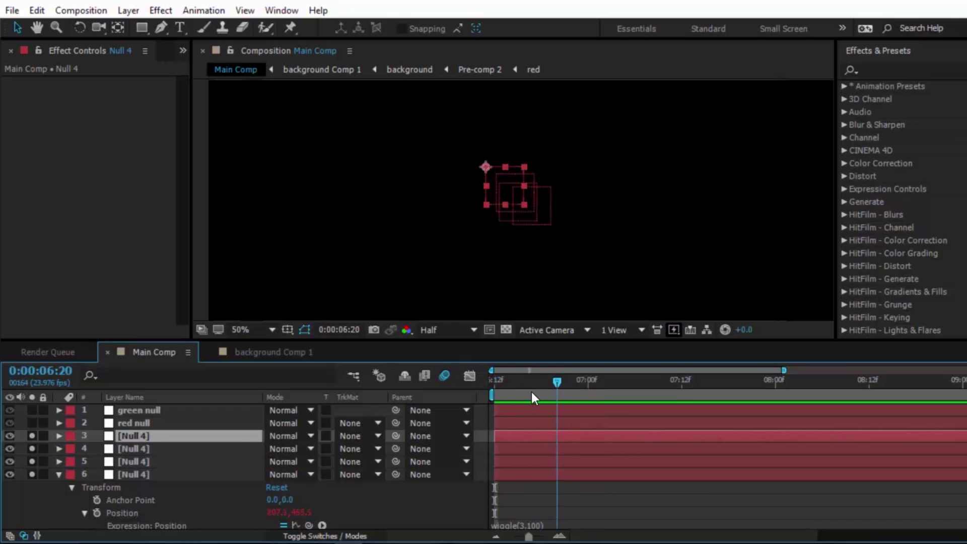
Delete the three duplicate nulls, keeping only the original wiggling null.
{"action": "left_click", "coordinate": [134, 460]}
{"action": "left_click", "coordinate": [135, 425], "text": "shift"}
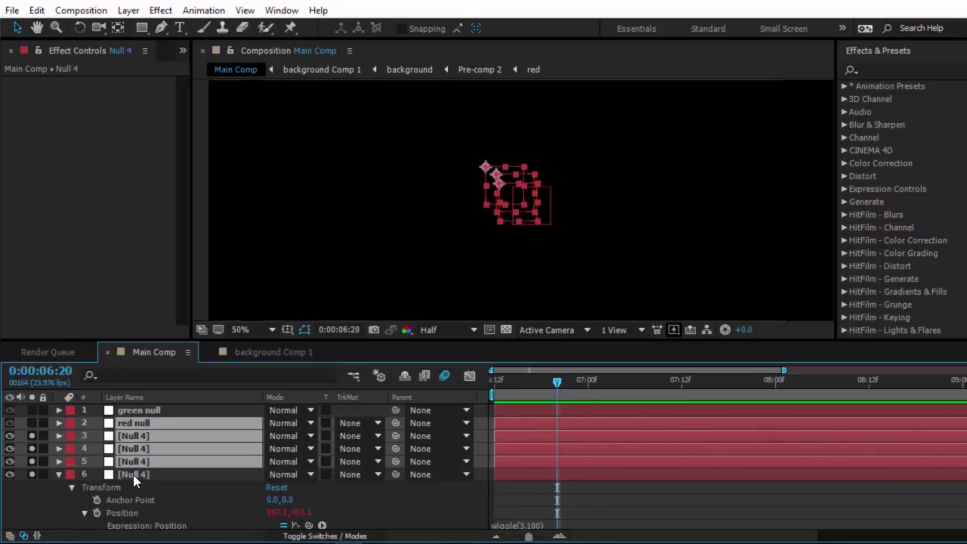
{"action": "left_click", "coordinate": [133, 473]}
{"action": "left_click", "coordinate": [136, 450]}
{"action": "left_click", "coordinate": [136, 459]}
{"action": "left_click", "coordinate": [139, 437], "text": "shift"}
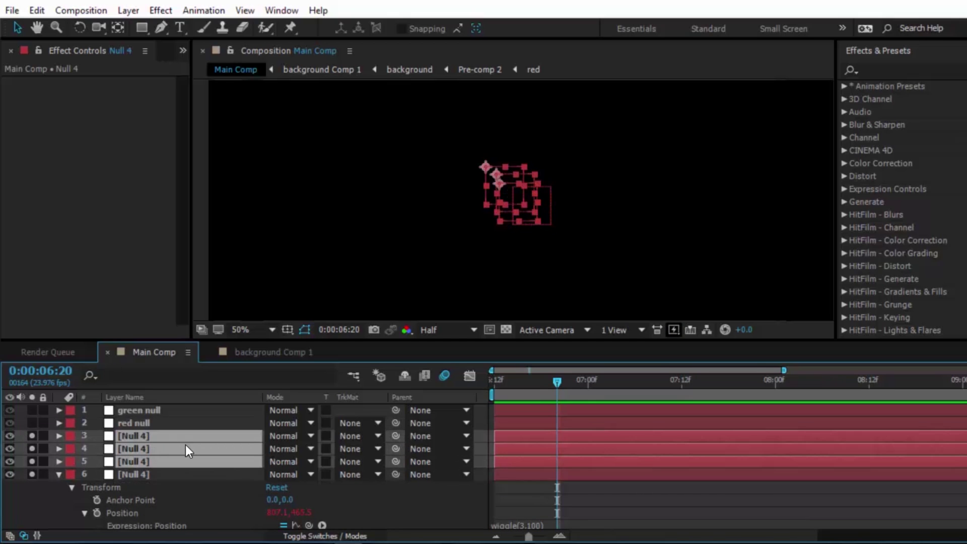
{"action": "key", "text": "Delete"}
{"action": "mouse_move", "coordinate": [535, 389]}
{"action": "left_mouse_down"}
{"action": "mouse_move", "coordinate": [461, 387]}
{"action": "mouse_move", "coordinate": [807, 398]}
{"action": "mouse_move", "coordinate": [456, 384]}
{"action": "mouse_move", "coordinate": [551, 385]}
{"action": "left_mouse_up"}
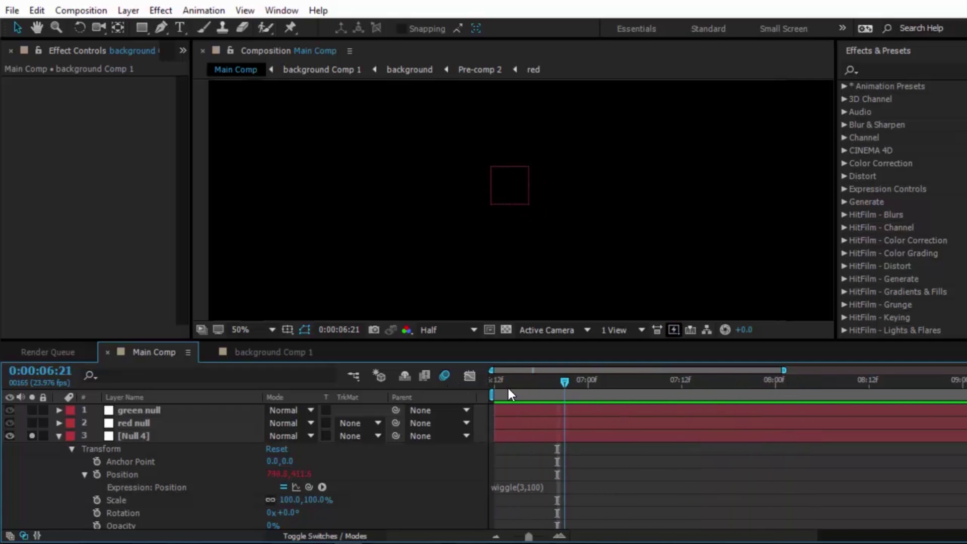
Set a Position keyframe on the wiggling null and convert its expression to keyframes.
{"action": "left_click", "coordinate": [97, 474]}
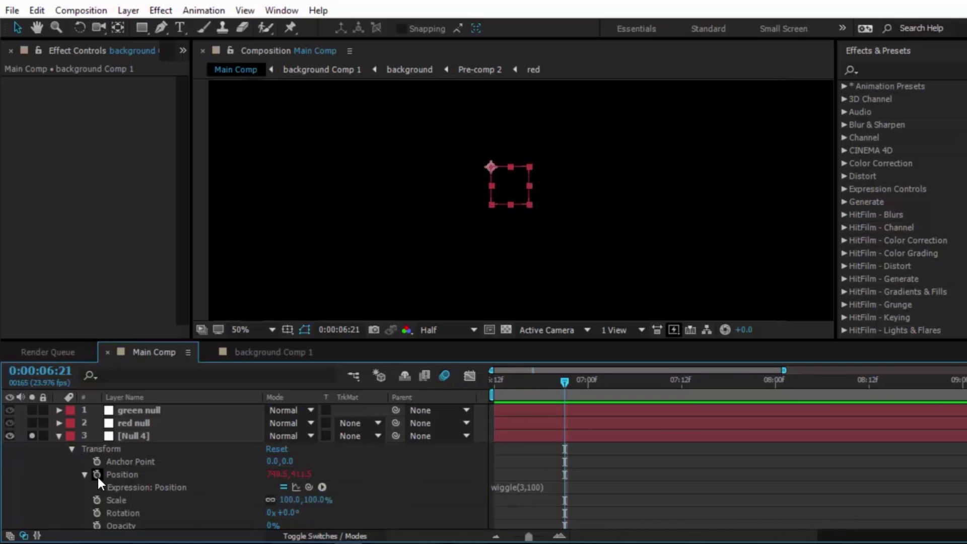
{"action": "right_click", "coordinate": [565, 475]}
{"action": "mouse_move", "coordinate": [594, 464]}
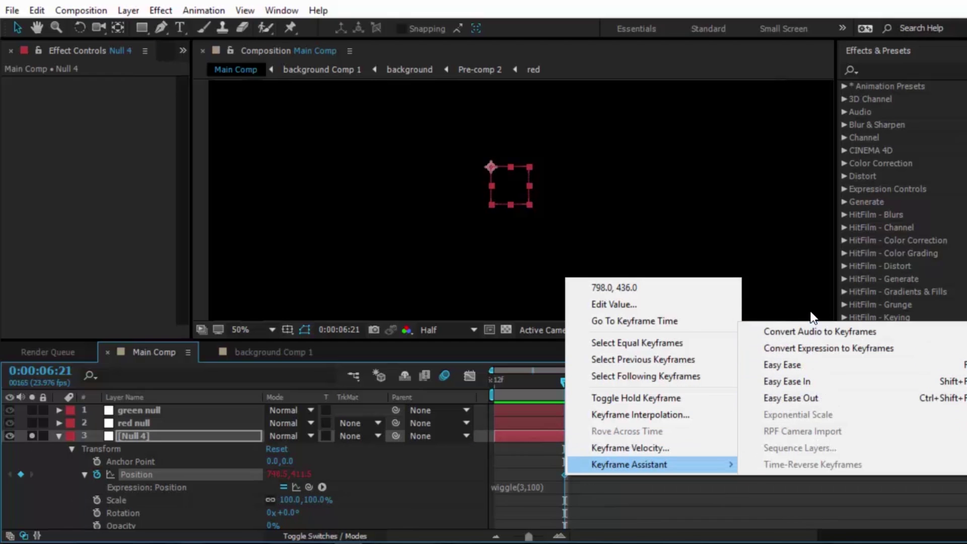
{"action": "left_click", "coordinate": [822, 351]}
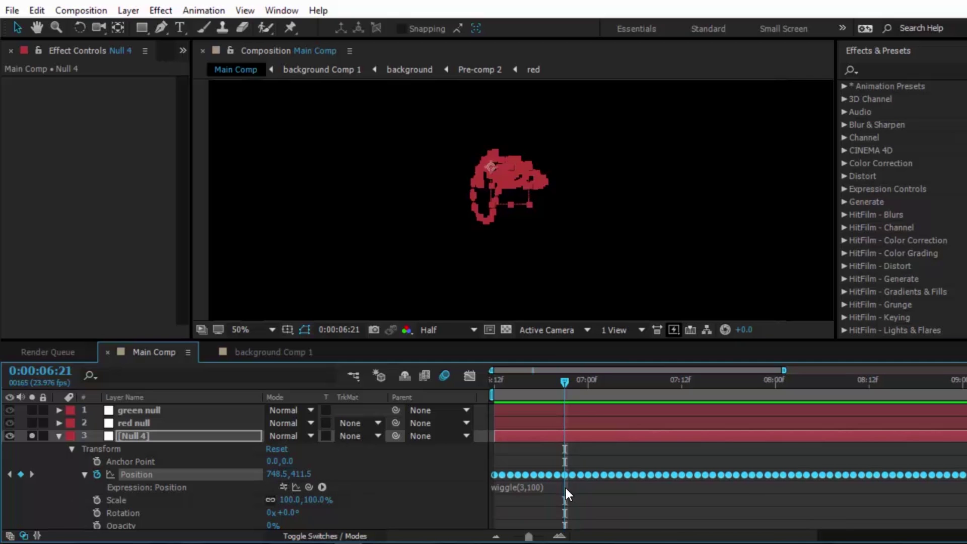
Remove the wiggle expression from the null's Position and play back the baked keyframe motion.
{"action": "left_click", "coordinate": [537, 487]}
{"action": "key", "text": "BackSpace"}
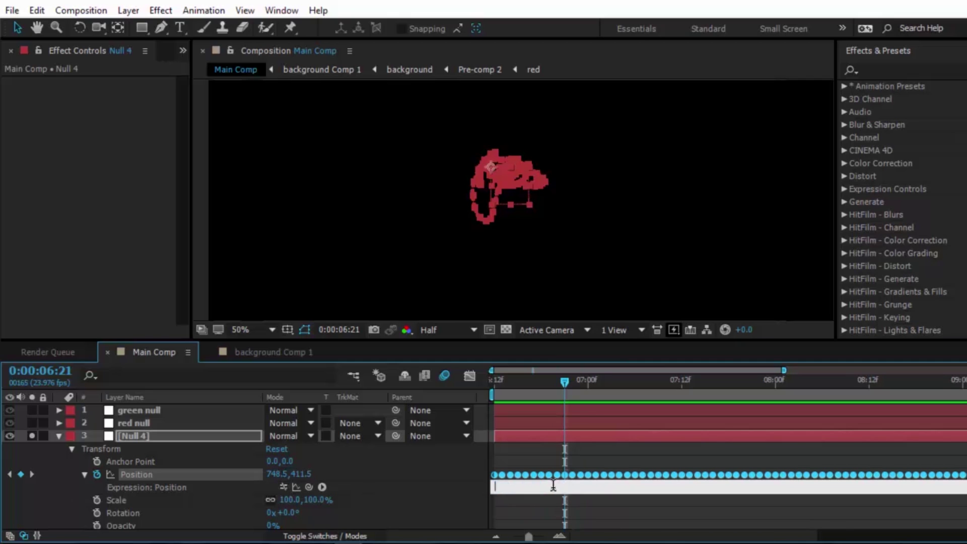
{"action": "left_click", "coordinate": [352, 468]}
{"action": "left_click_drag", "start_coordinate": [554, 380], "coordinate": [494, 389]}
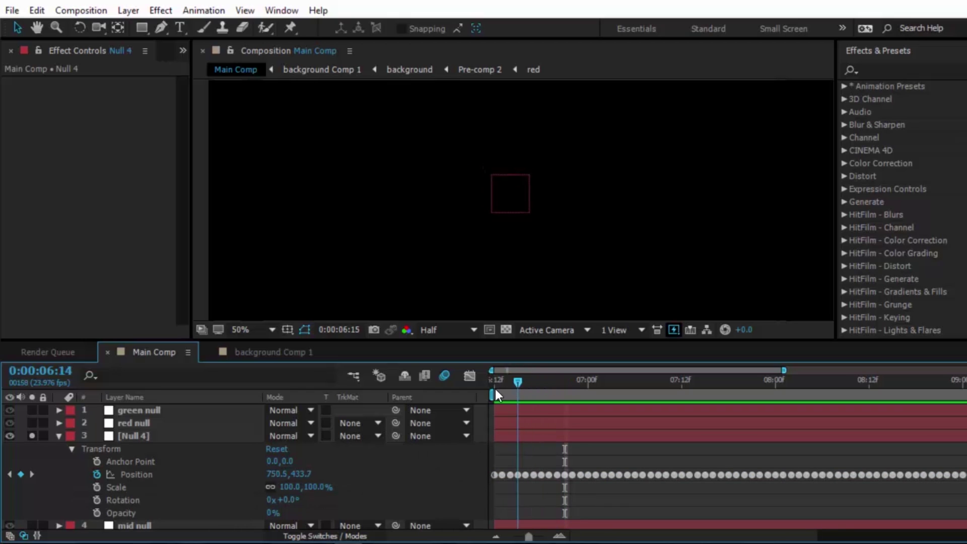
{"action": "key", "text": "space"}
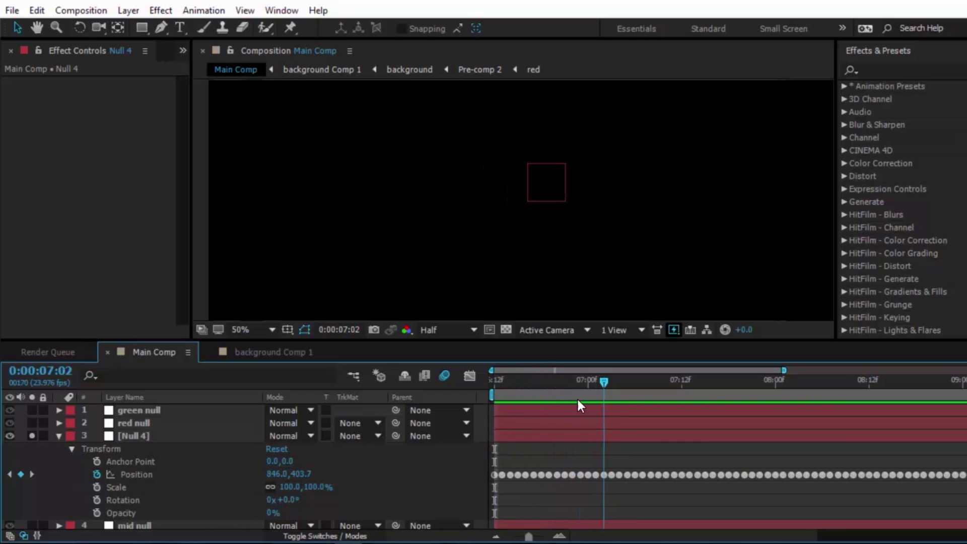
Duplicate the keyframed null twice and preview whether the copies share the same motion.
{"action": "left_click", "coordinate": [122, 437]}
{"action": "key", "text": "ctrl+d"}
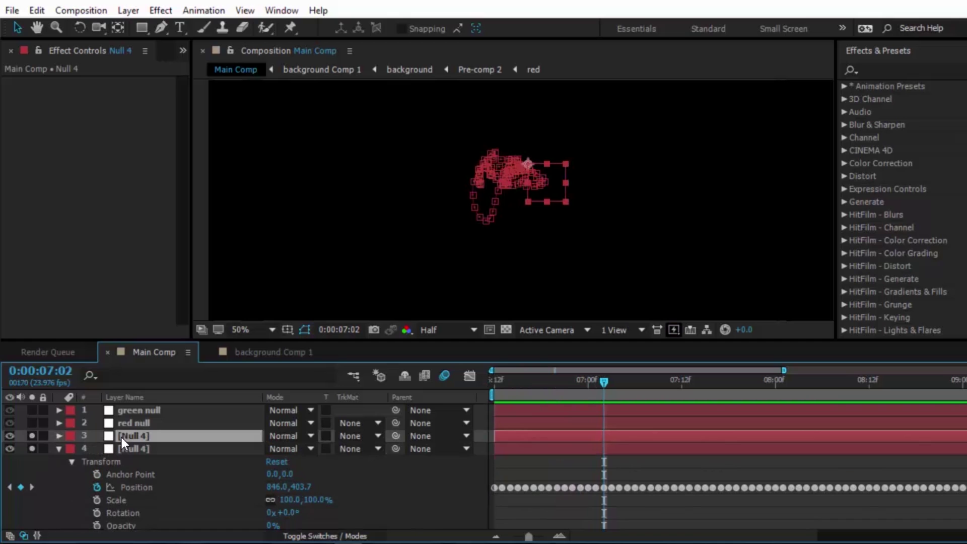
{"action": "left_click_drag", "start_coordinate": [606, 382], "coordinate": [536, 386]}
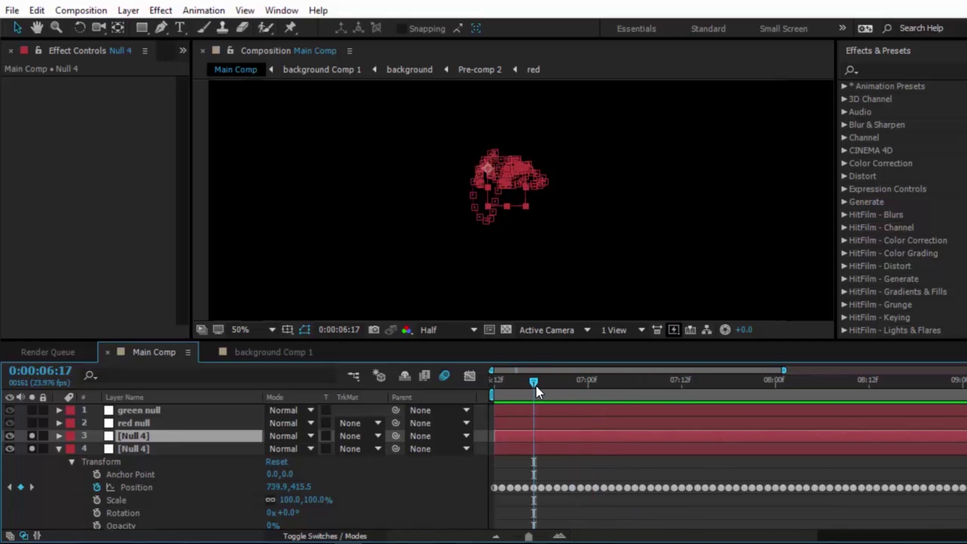
{"action": "key", "text": "ctrl+d"}
{"action": "key", "text": "space"}
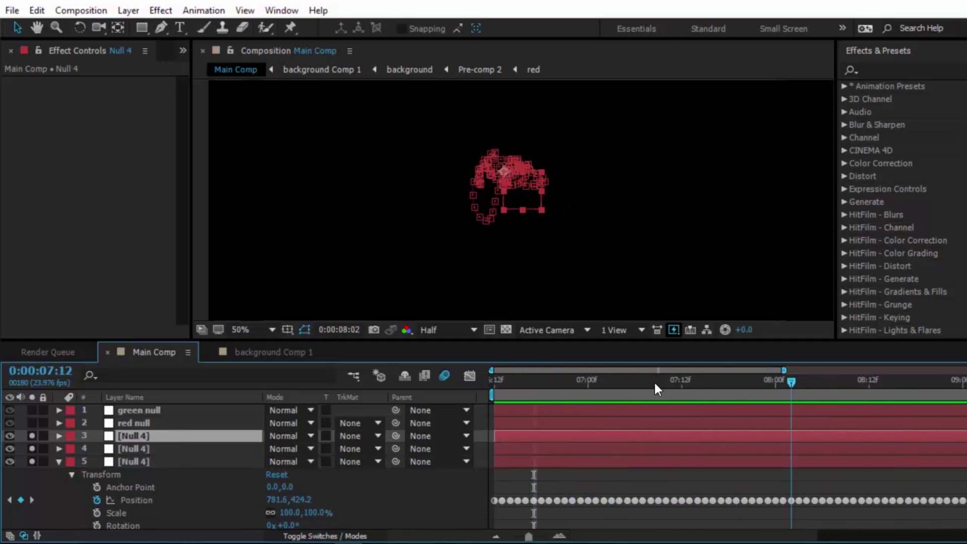
{"action": "left_click", "coordinate": [642, 384]}
Delete the test null and its copies from the Main Comp.
{"action": "left_click", "coordinate": [147, 451]}
{"action": "left_click", "coordinate": [150, 437], "text": "shift"}
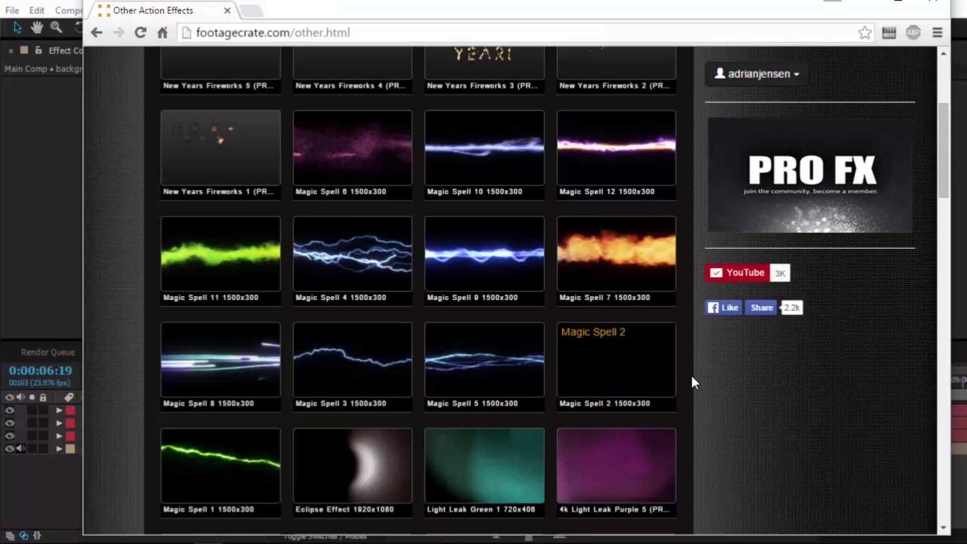
Switch to the browser's FootageCrate Other Action Effects page, preview Magic Spell 1 and download it.
{"action": "scroll", "coordinate": [746, 382], "scroll_direction": "down", "scroll_amount": 2}
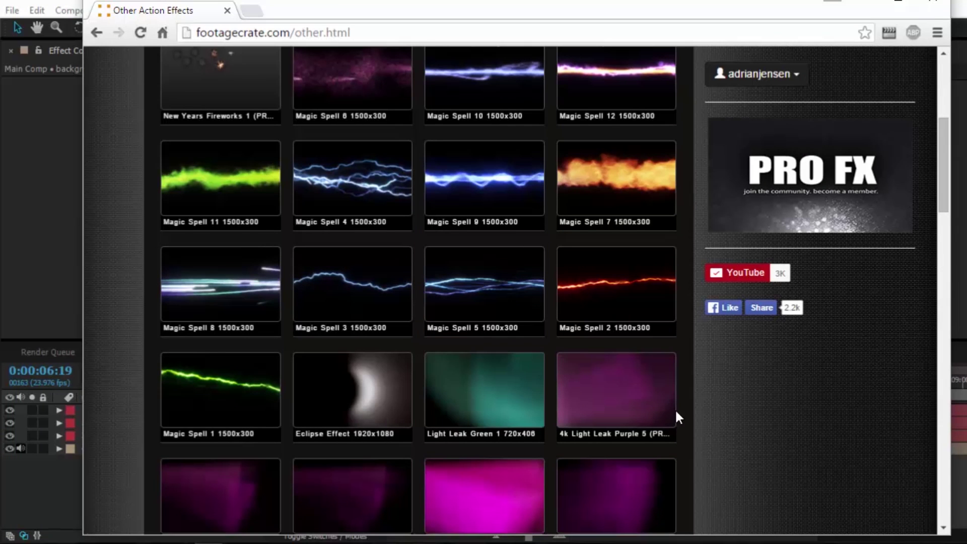
{"action": "left_click", "coordinate": [233, 409]}
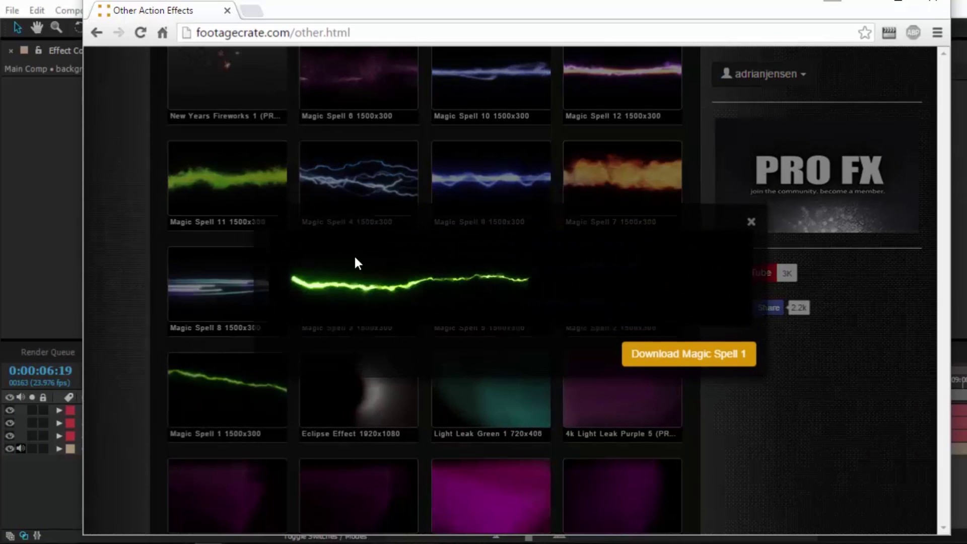
{"action": "mouse_move", "coordinate": [609, 10]}
{"action": "left_mouse_down"}
{"action": "mouse_move", "coordinate": [611, 95]}
{"action": "mouse_move", "coordinate": [634, 7]}
{"action": "mouse_move", "coordinate": [617, 17]}
{"action": "mouse_move", "coordinate": [612, 7]}
{"action": "left_mouse_up"}
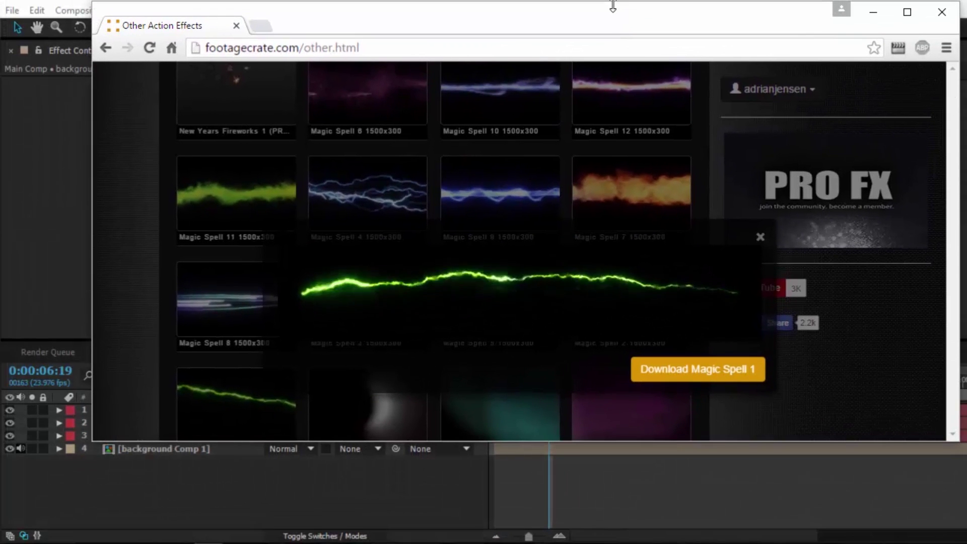
{"action": "left_click_drag", "start_coordinate": [530, 441], "coordinate": [532, 509]}
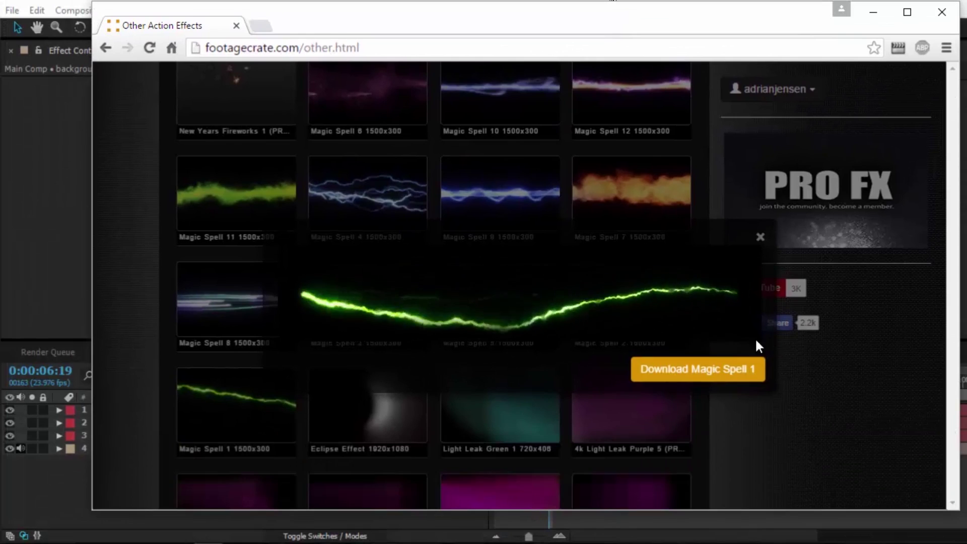
{"action": "left_click", "coordinate": [688, 368]}
Close the Magic Spell 1 preview and download the red Magic Spell 2 clip.
{"action": "left_click", "coordinate": [716, 417]}
{"action": "left_click", "coordinate": [631, 302]}
{"action": "left_click", "coordinate": [712, 335]}
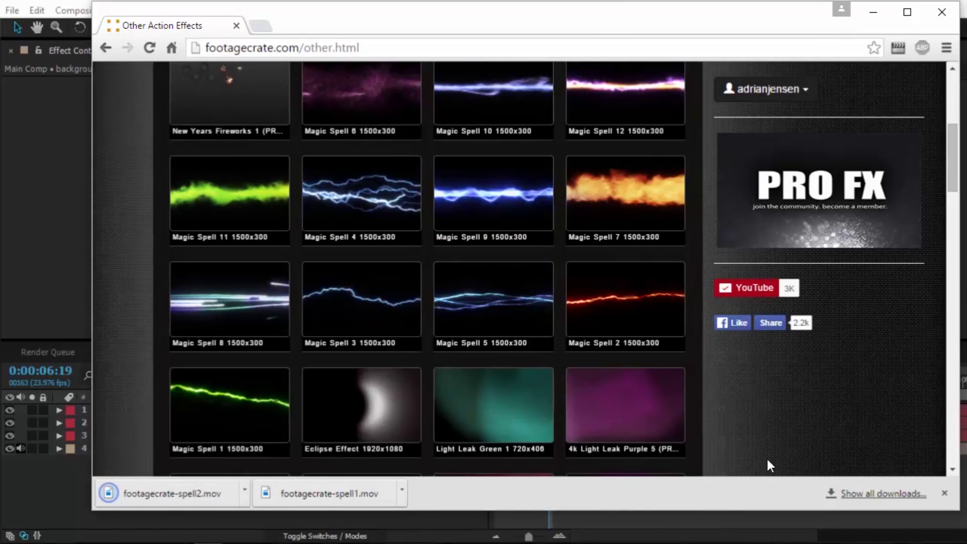
Import footagecrate-spell2.mov and footagecrate-spell1.mov into the project and place both clips above the nulls in Main Comp.
{"action": "key", "text": "alt+Tab"}
{"action": "left_click_drag", "start_coordinate": [195, 83], "coordinate": [300, 83]}
{"action": "left_click", "coordinate": [225, 50]}
{"action": "key", "text": "alt+Tab"}
{"action": "left_click_drag", "start_coordinate": [169, 493], "coordinate": [58, 311]}
{"action": "left_click_drag", "start_coordinate": [330, 493], "coordinate": [183, 410]}
{"action": "left_click_drag", "start_coordinate": [110, 293], "coordinate": [205, 416]}
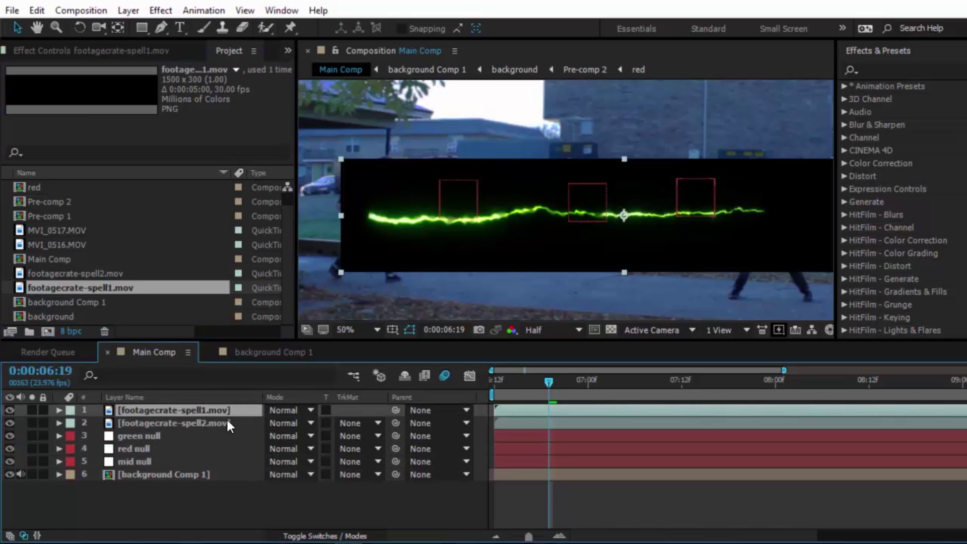
Resize the workspace panels to enlarge the composition view while keeping all six timeline layers visible.
{"action": "left_click_drag", "start_coordinate": [497, 340], "coordinate": [498, 422]}
{"action": "left_click_drag", "start_coordinate": [836, 224], "coordinate": [964, 224]}
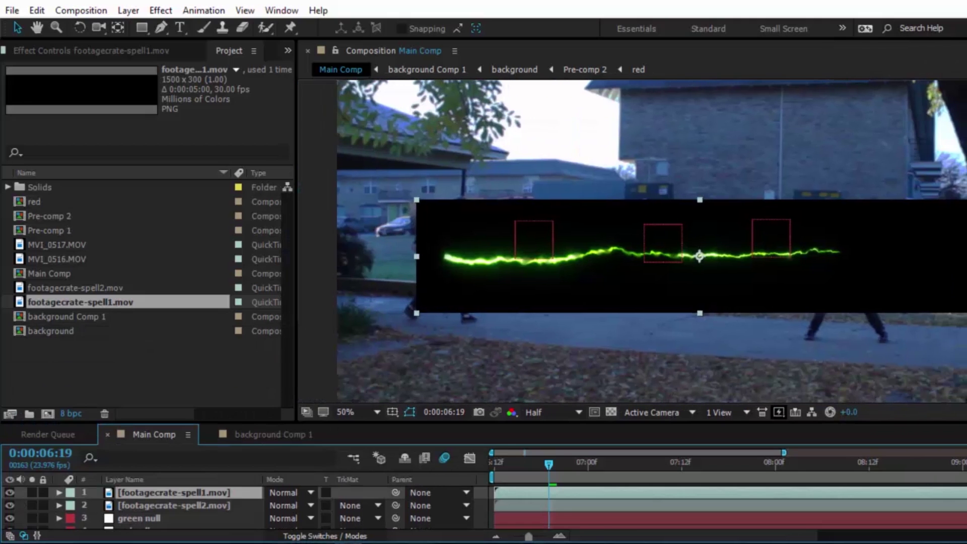
{"action": "left_click_drag", "start_coordinate": [295, 160], "coordinate": [153, 168]}
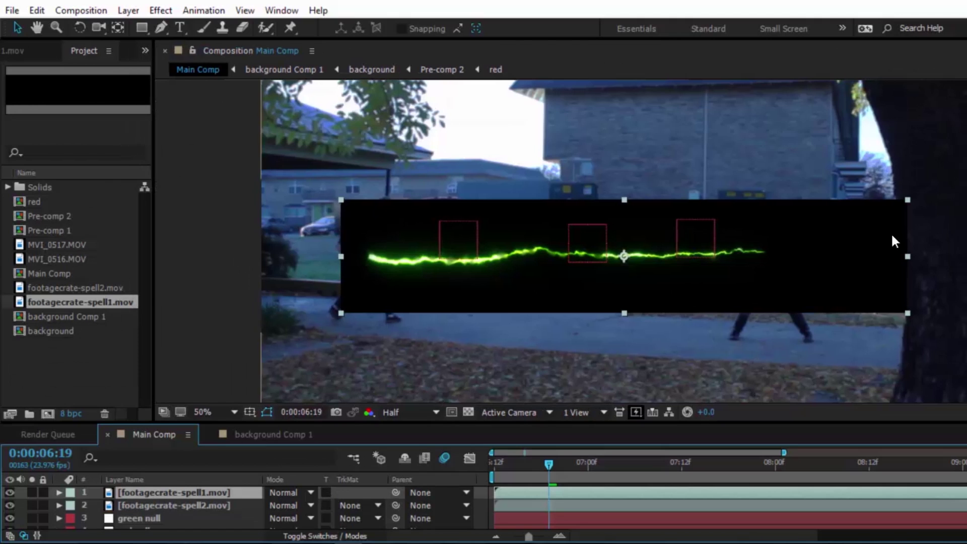
{"action": "left_click_drag", "start_coordinate": [965, 227], "coordinate": [912, 226]}
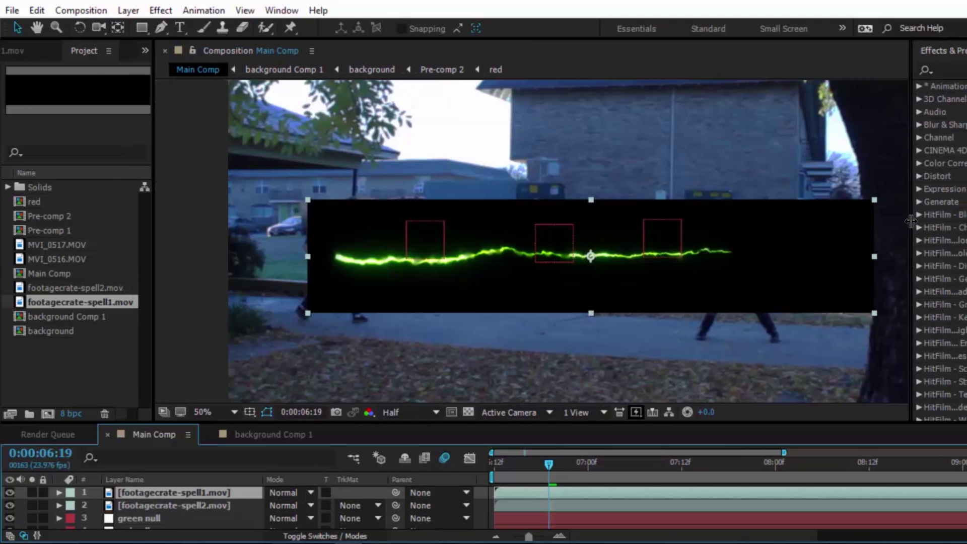
{"action": "left_click_drag", "start_coordinate": [554, 423], "coordinate": [548, 387]}
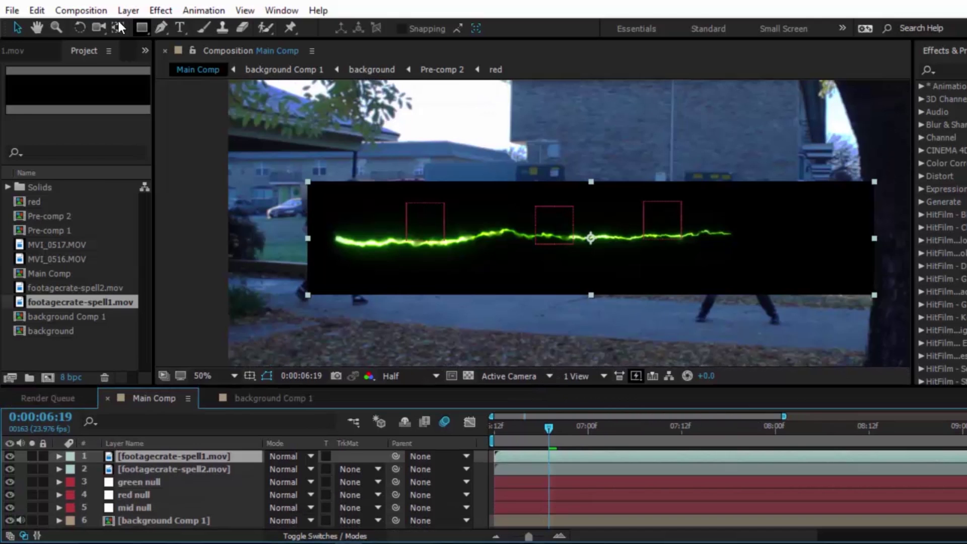
Pre-compose the footagecrate-spell1.mov layer as Green spell, leaving all attributes in Main Comp, and scrub through it.
{"action": "left_click", "coordinate": [128, 10]}
{"action": "key", "text": "ctrl+shift+c"}
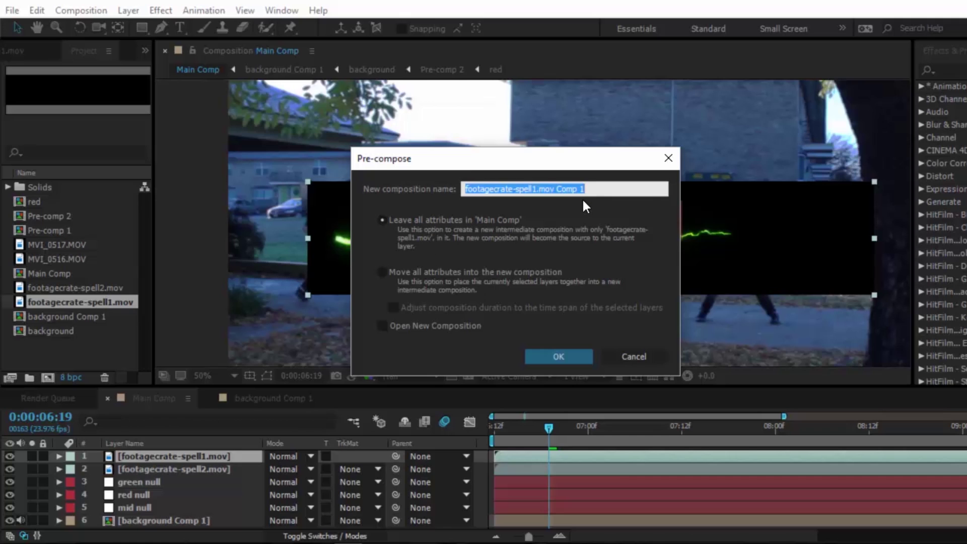
{"action": "type", "text": "Green spell"}
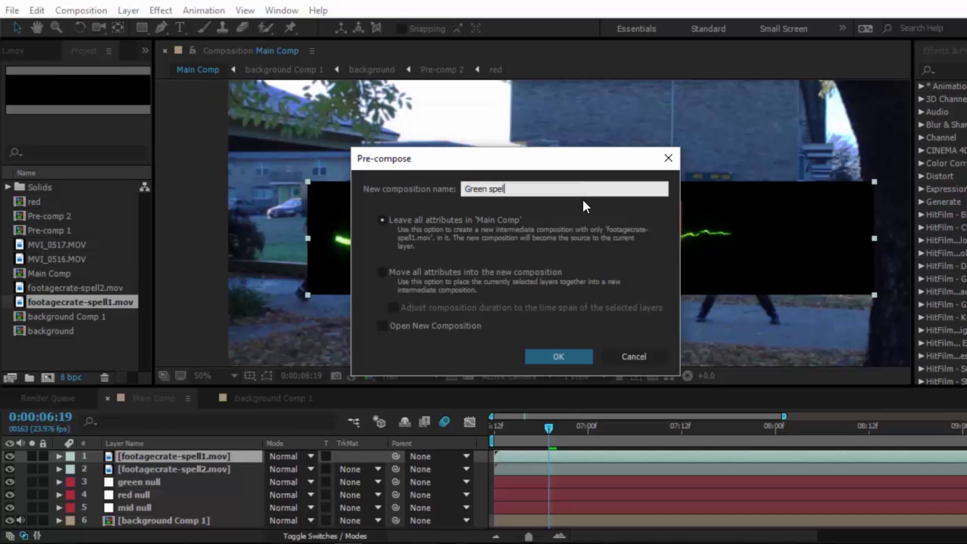
{"action": "left_click", "coordinate": [553, 355]}
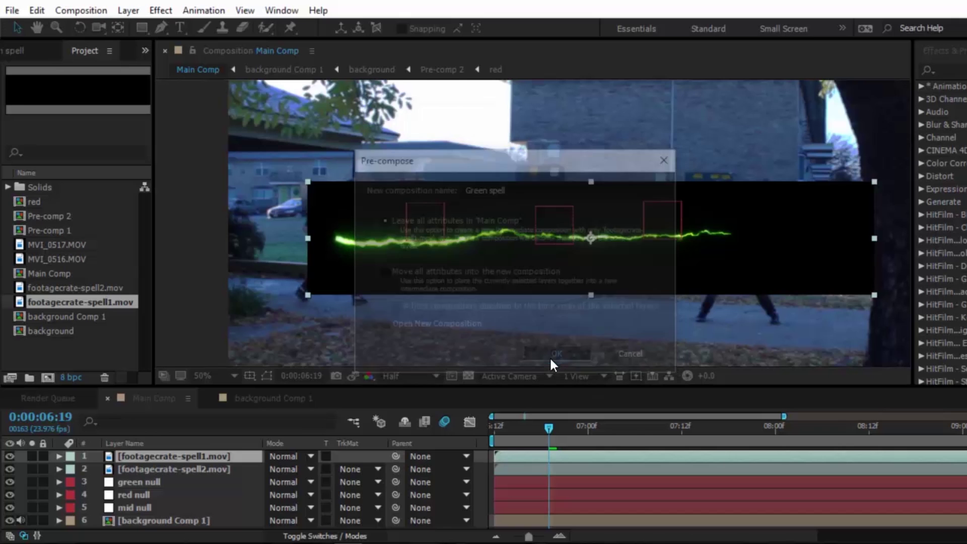
{"action": "left_click_drag", "start_coordinate": [530, 434], "coordinate": [673, 437]}
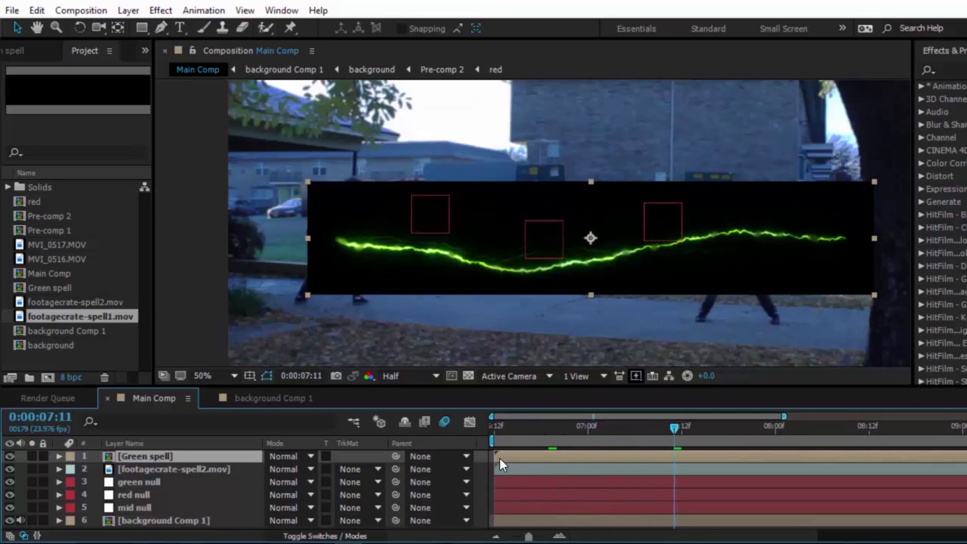
{"action": "left_click_drag", "start_coordinate": [647, 434], "coordinate": [624, 428]}
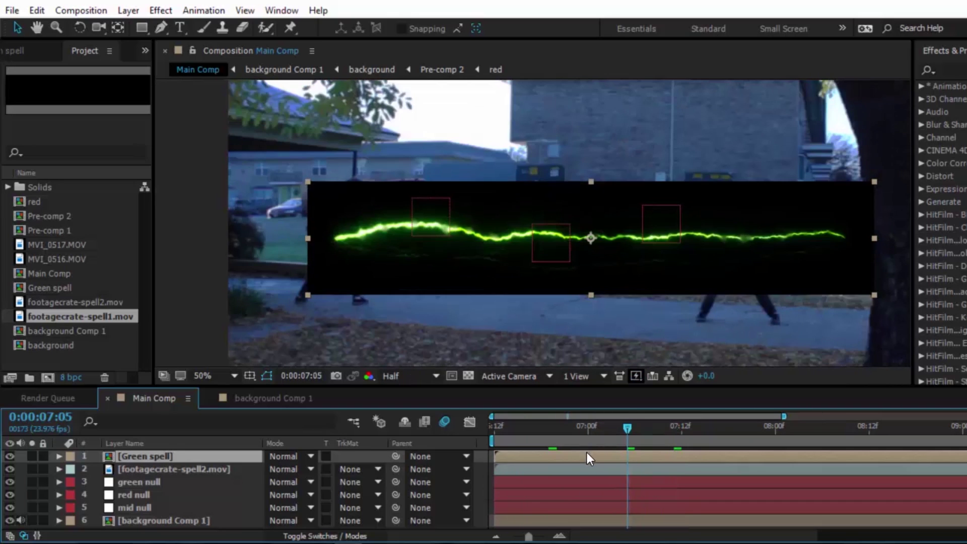
Hide the Green spell layer and pre-compose footagecrate-spell2.mov as Red Spell, leaving all attributes in Main Comp.
{"action": "left_click", "coordinate": [533, 470]}
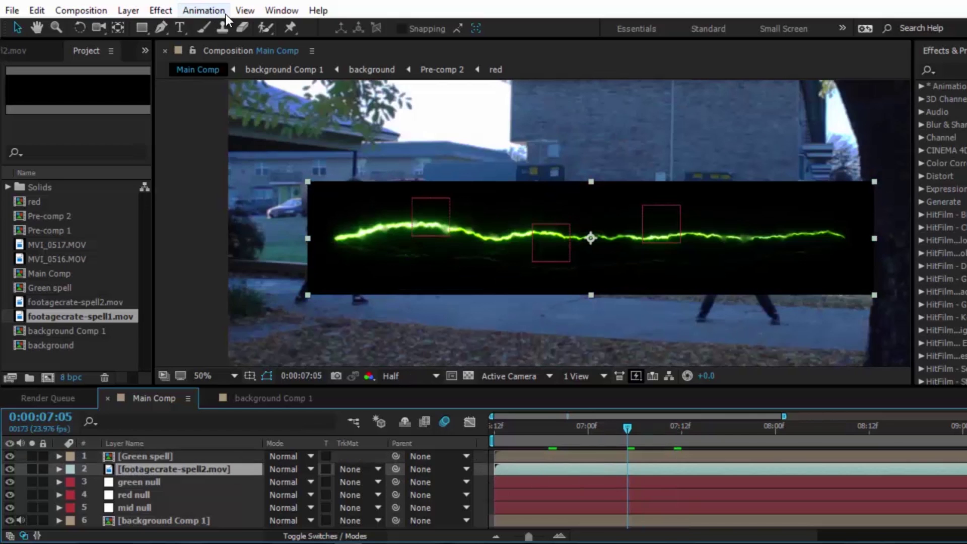
{"action": "left_click", "coordinate": [10, 456]}
{"action": "left_click", "coordinate": [102, 11]}
{"action": "left_click", "coordinate": [146, 469]}
{"action": "key", "text": "ctrl+shift+c"}
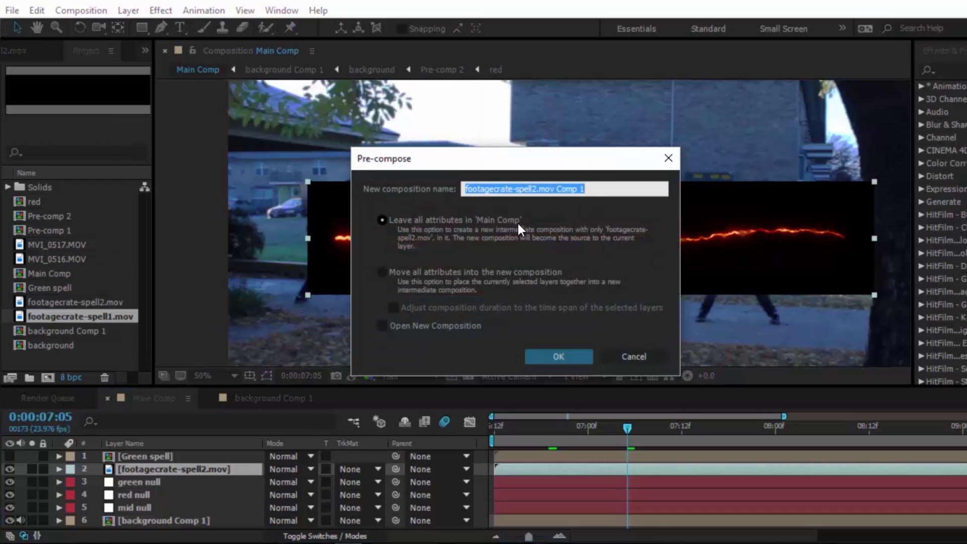
{"action": "type", "text": "Red Spell"}
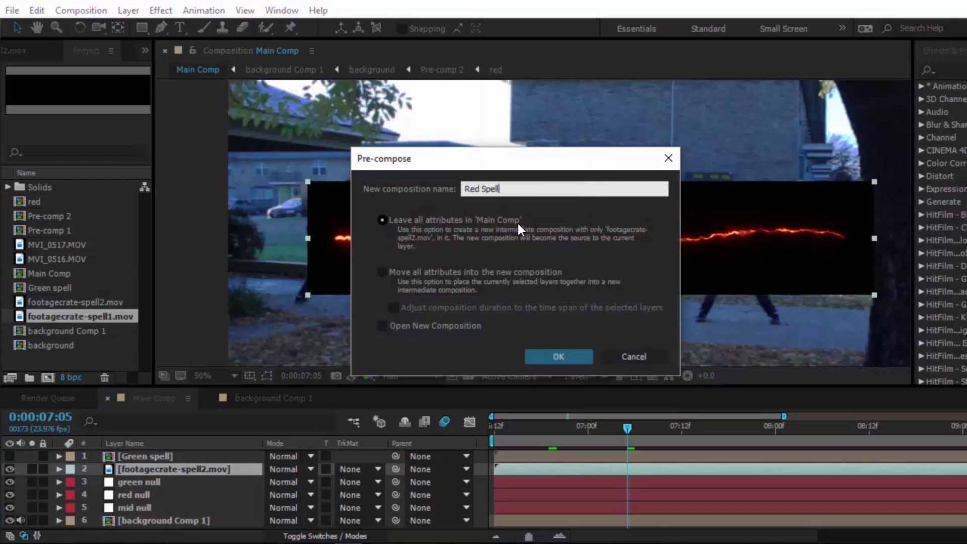
{"action": "left_click", "coordinate": [567, 357]}
Scrub through the Red Spell animation and make the Green spell layer visible again.
{"action": "left_click_drag", "start_coordinate": [582, 448], "coordinate": [494, 441]}
{"action": "left_click", "coordinate": [604, 441]}
{"action": "left_click", "coordinate": [60, 460]}
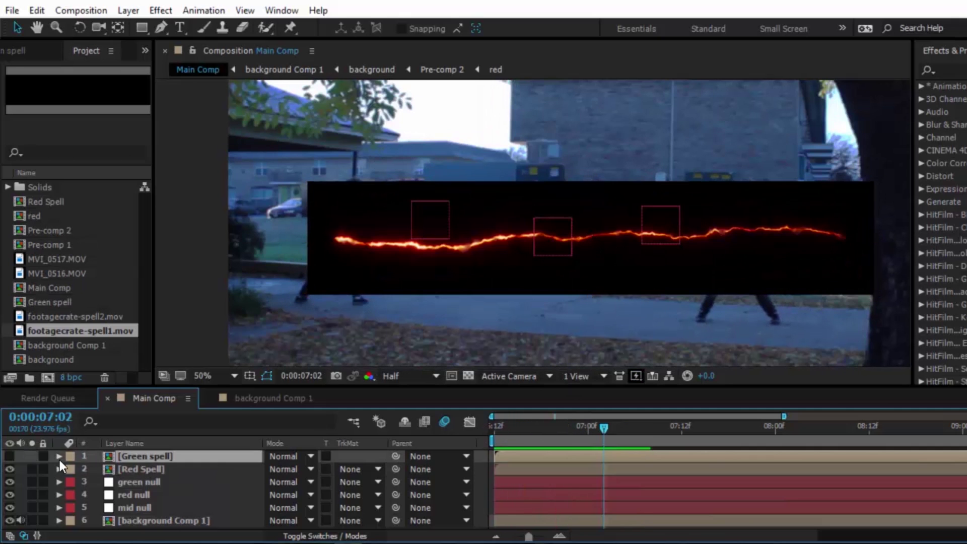
{"action": "left_click", "coordinate": [9, 456]}
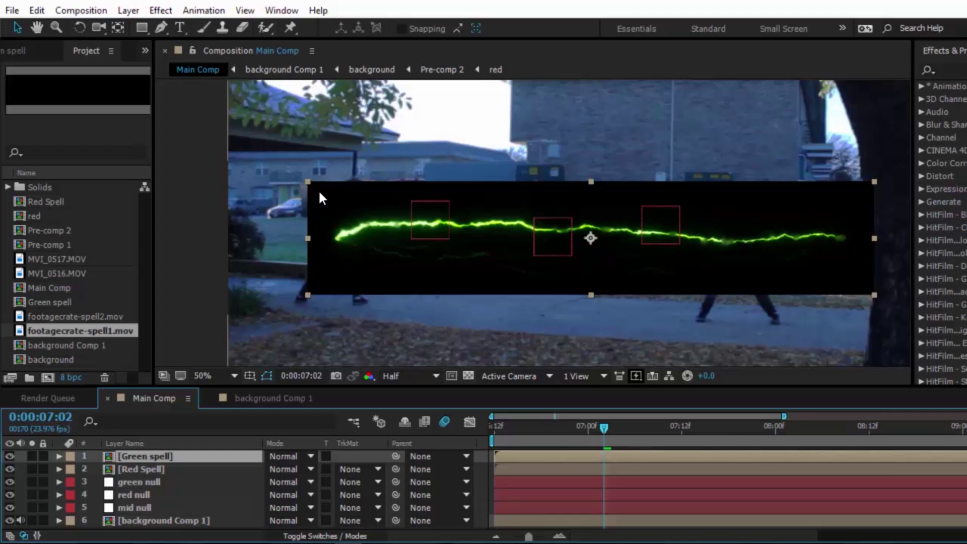
Scale the Green spell layer down to about half size, hide Red Spell, and move Green spell toward the wizard in black.
{"action": "left_click_drag", "start_coordinate": [309, 182], "coordinate": [445, 215]}
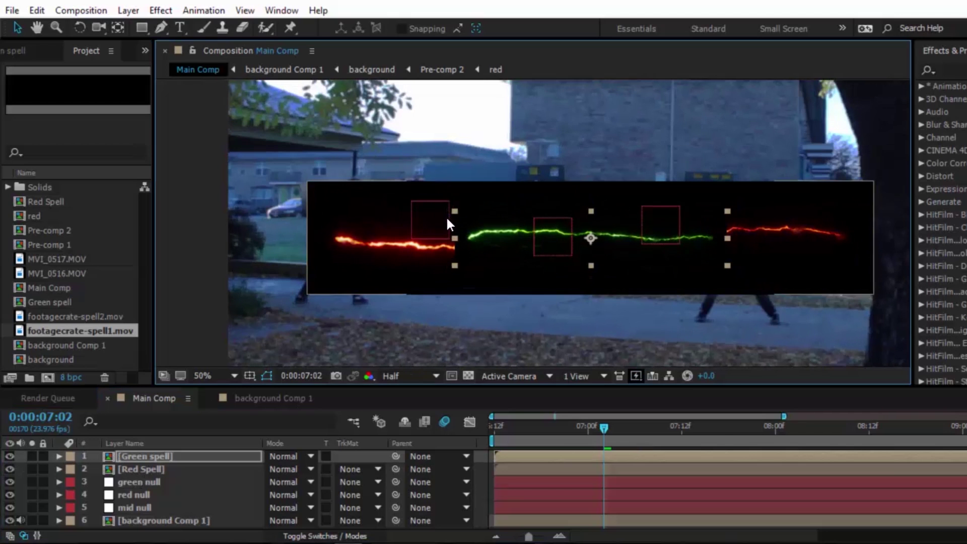
{"action": "left_click", "coordinate": [148, 469]}
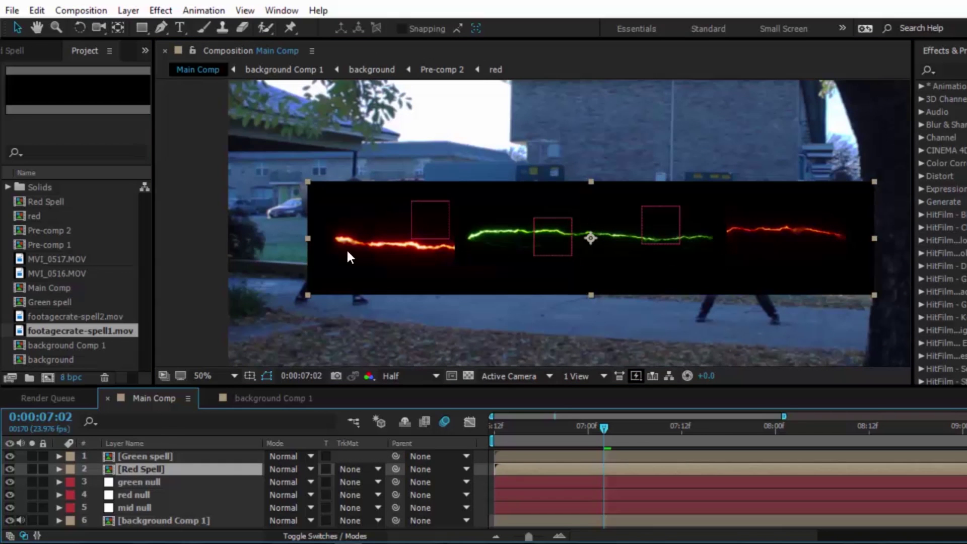
{"action": "left_click", "coordinate": [8, 469]}
{"action": "left_click", "coordinate": [151, 456]}
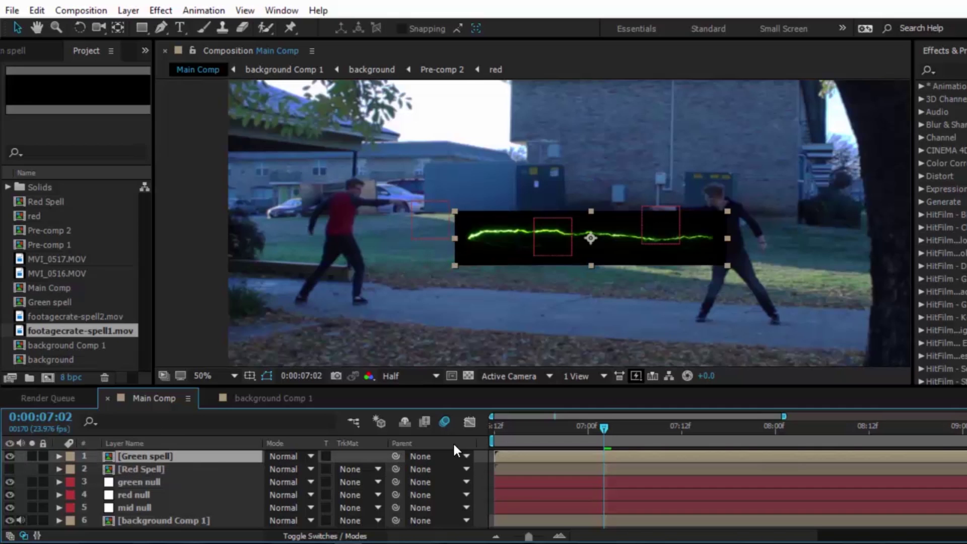
{"action": "left_click_drag", "start_coordinate": [650, 233], "coordinate": [670, 269]}
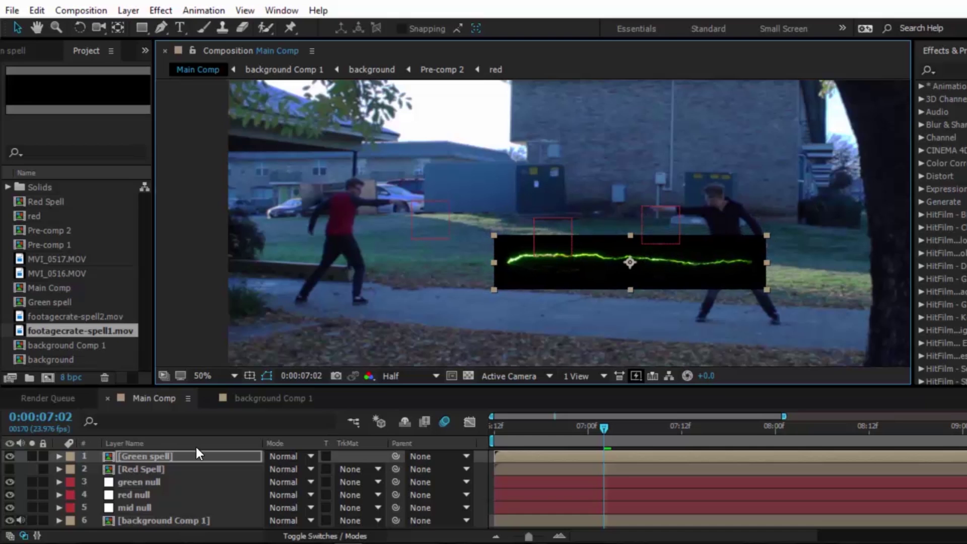
Select the green null and red null alternately to examine where each sits relative to the two wizards' hands.
{"action": "left_click", "coordinate": [144, 482]}
{"action": "scroll", "coordinate": [763, 223], "scroll_direction": "up", "scroll_amount": 2}
{"action": "left_click_drag", "start_coordinate": [695, 238], "coordinate": [721, 221]}
{"action": "left_click", "coordinate": [132, 494]}
{"action": "left_click", "coordinate": [133, 485]}
{"action": "left_click", "coordinate": [137, 493]}
{"action": "left_click", "coordinate": [140, 487]}
{"action": "left_click", "coordinate": [140, 493]}
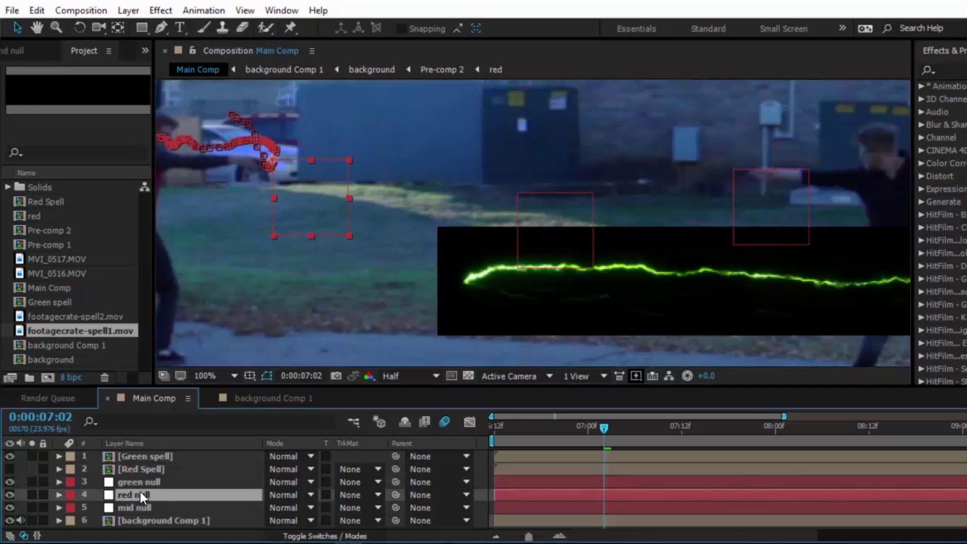
{"action": "left_click", "coordinate": [155, 481]}
{"action": "left_click", "coordinate": [150, 444]}
Flip the Green spell layer horizontally so its bright end faces the wizard in black.
{"action": "left_click", "coordinate": [151, 456]}
{"action": "left_click_drag", "start_coordinate": [439, 282], "coordinate": [221, 267]}
{"action": "left_click_drag", "start_coordinate": [767, 268], "coordinate": [729, 265]}
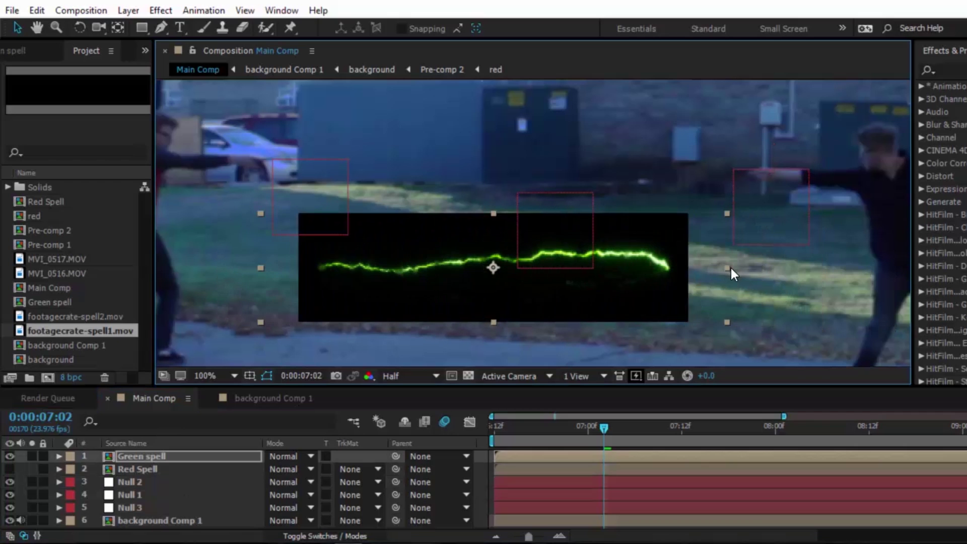
Shrink the flipped Green spell layer and position it between the mid null and the green null.
{"action": "left_click_drag", "start_coordinate": [716, 214], "coordinate": [622, 225]}
{"action": "left_click_drag", "start_coordinate": [569, 267], "coordinate": [719, 245]}
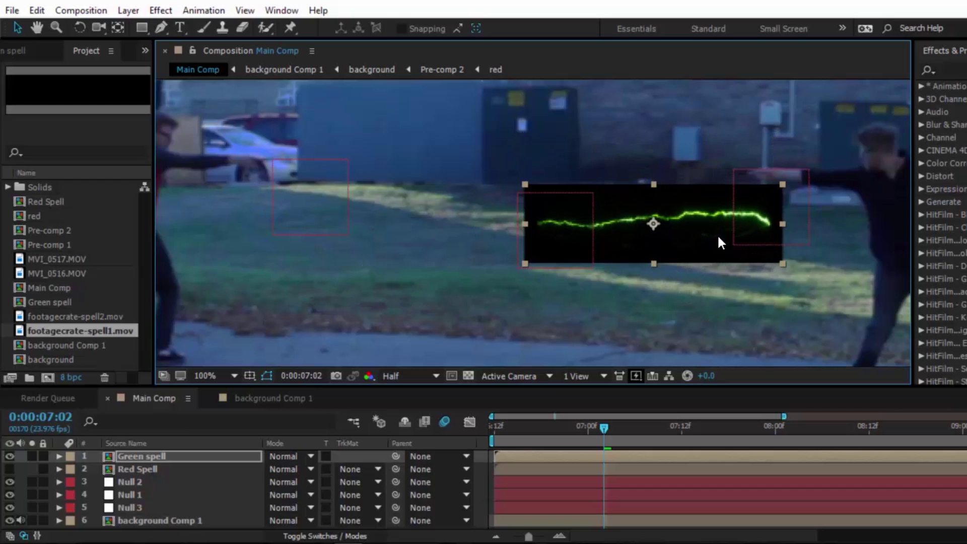
{"action": "left_click_drag", "start_coordinate": [783, 185], "coordinate": [741, 177]}
{"action": "left_click_drag", "start_coordinate": [705, 206], "coordinate": [688, 162]}
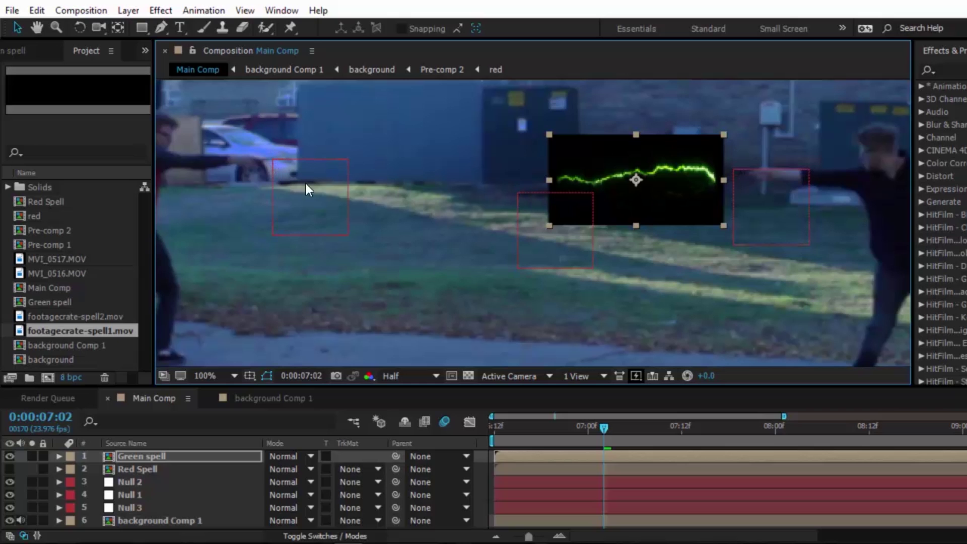
Widen the Green spell layer to better span the gap between the nulls, preview it, and adjust its position at 0:00:07:19.
{"action": "left_click_drag", "start_coordinate": [603, 440], "coordinate": [783, 432]}
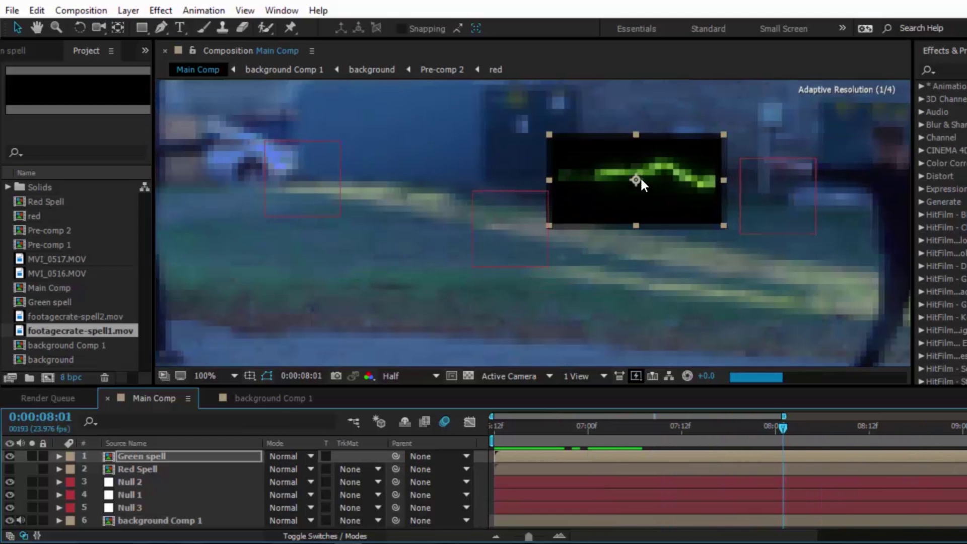
{"action": "left_click_drag", "start_coordinate": [549, 191], "coordinate": [524, 191]}
{"action": "left_click_drag", "start_coordinate": [747, 423], "coordinate": [424, 449]}
{"action": "key", "text": "space"}
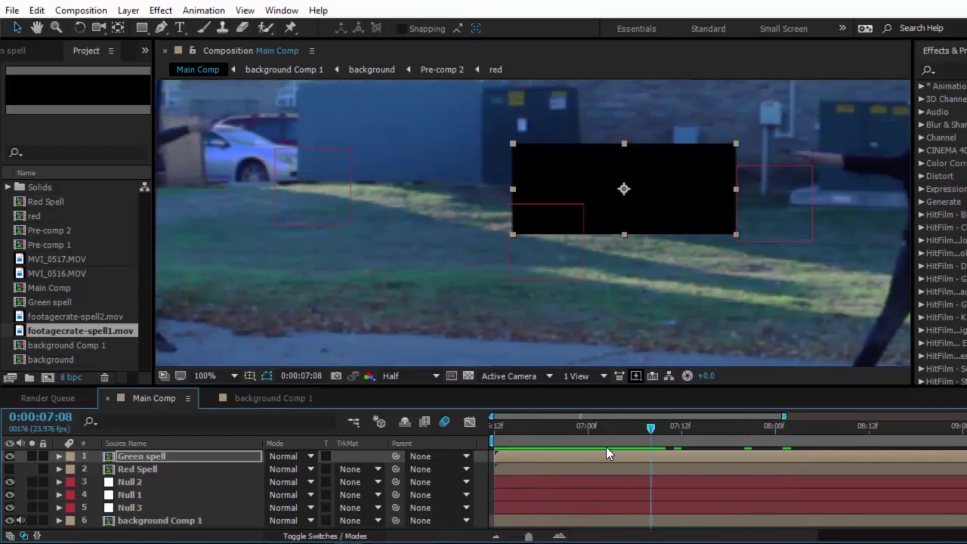
{"action": "mouse_move", "coordinate": [659, 203]}
{"action": "left_mouse_down"}
{"action": "mouse_move", "coordinate": [671, 200]}
{"action": "mouse_move", "coordinate": [660, 201]}
{"action": "left_mouse_up"}
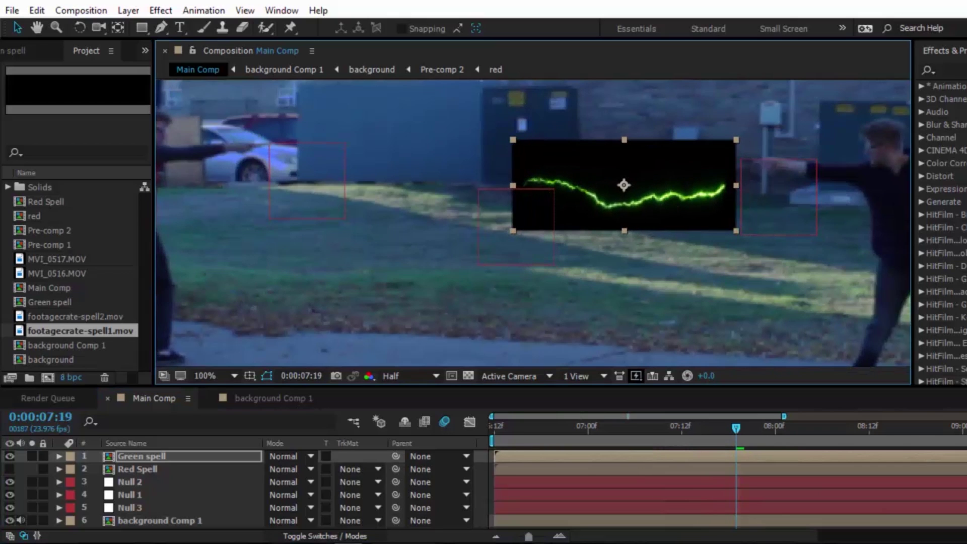
{"action": "key", "text": "comma"}
{"action": "key", "text": "comma"}
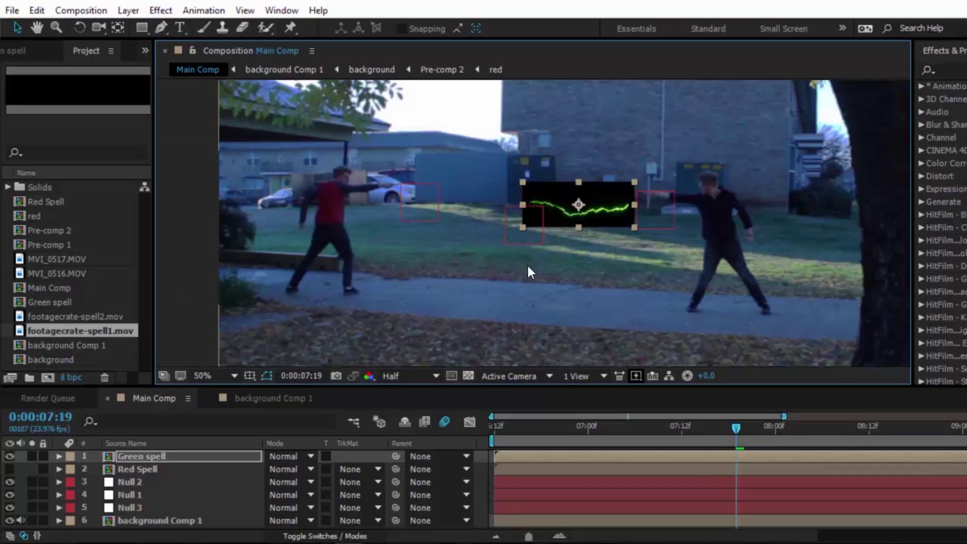
Search the effects for "corn" and apply Corner Pin to the Green spell layer.
{"action": "left_click", "coordinate": [960, 71]}
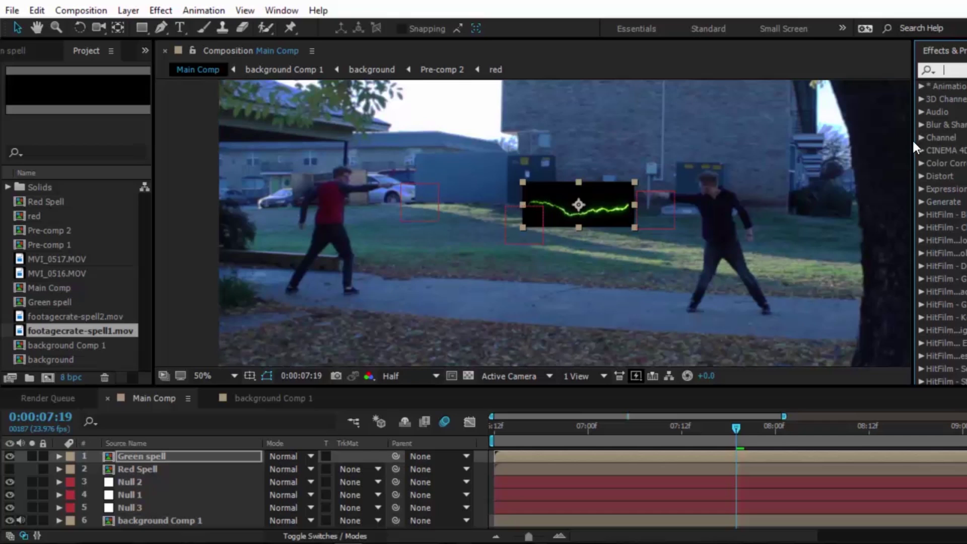
{"action": "left_click_drag", "start_coordinate": [911, 138], "coordinate": [736, 120]}
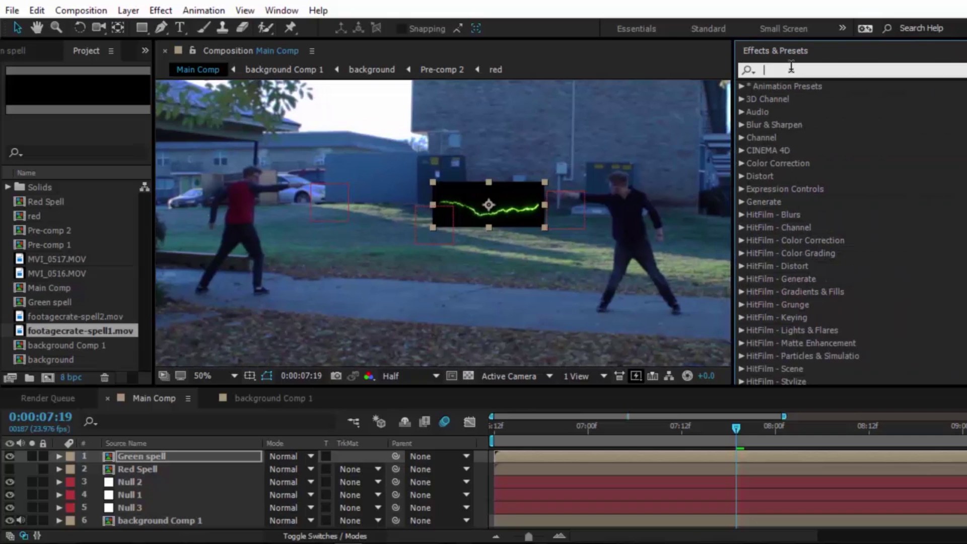
{"action": "type", "text": "corn"}
{"action": "left_click_drag", "start_coordinate": [791, 141], "coordinate": [475, 189]}
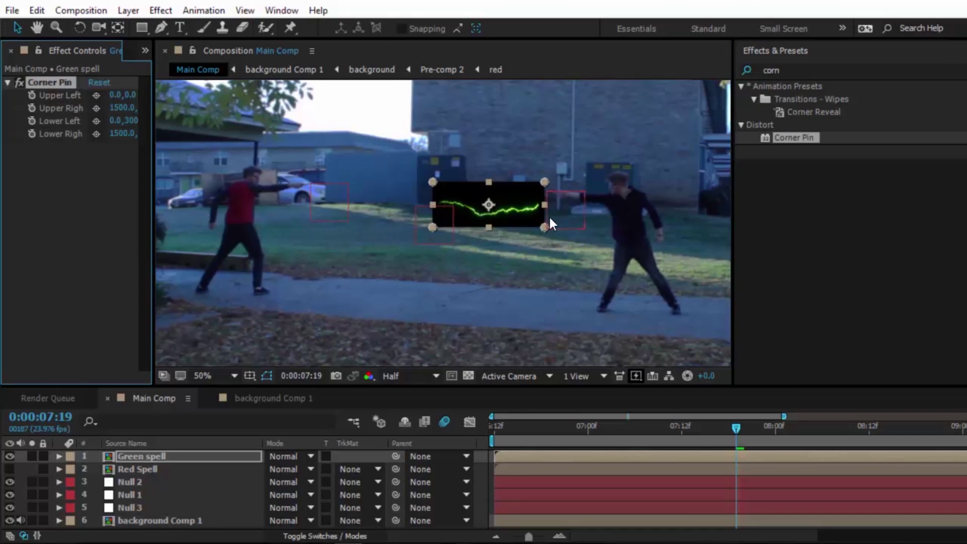
Reshape the Green spell with Corner Pin so it widens toward the wizard in black and narrows toward the mid null.
{"action": "key", "text": "period"}
{"action": "left_click_drag", "start_coordinate": [644, 232], "coordinate": [646, 284]}
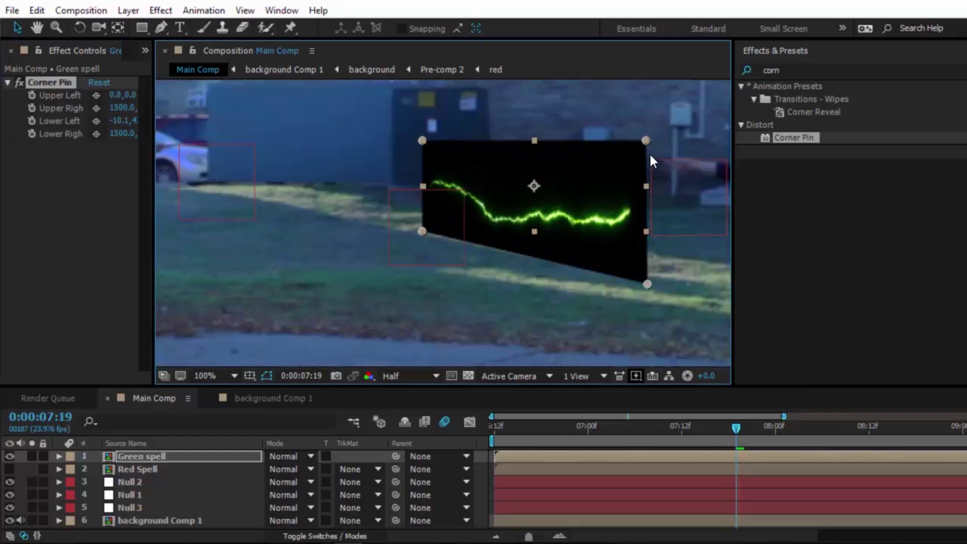
{"action": "left_click_drag", "start_coordinate": [648, 138], "coordinate": [642, 82]}
{"action": "left_click_drag", "start_coordinate": [423, 144], "coordinate": [425, 159]}
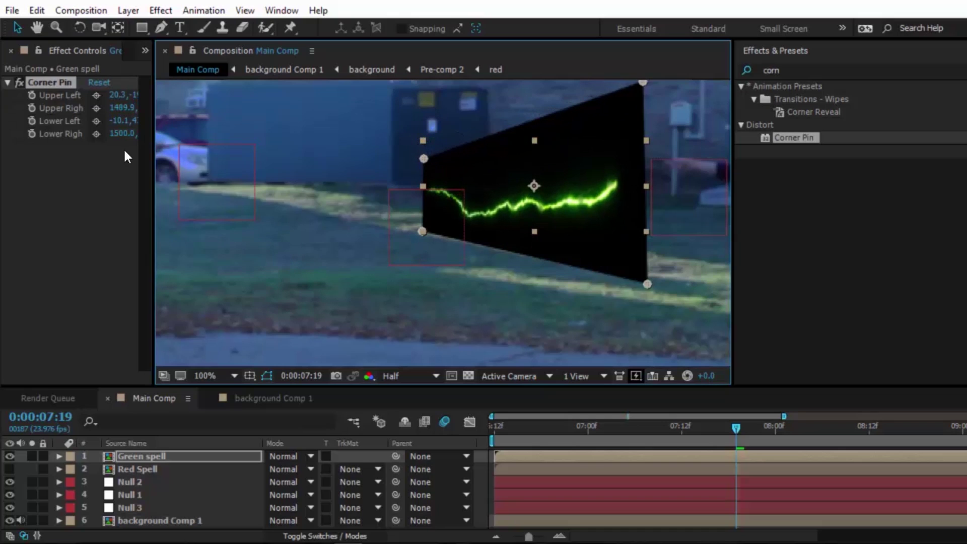
Delete the Corner Pin effect from the Green spell layer and restore a wider composition view.
{"action": "left_click", "coordinate": [47, 81]}
{"action": "key", "text": "Delete"}
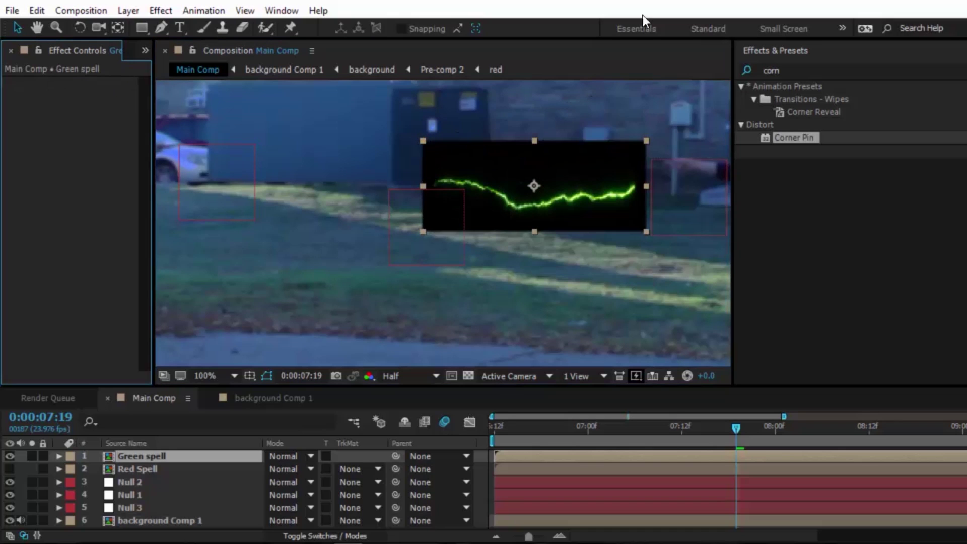
{"action": "left_click_drag", "start_coordinate": [732, 59], "coordinate": [882, 59]}
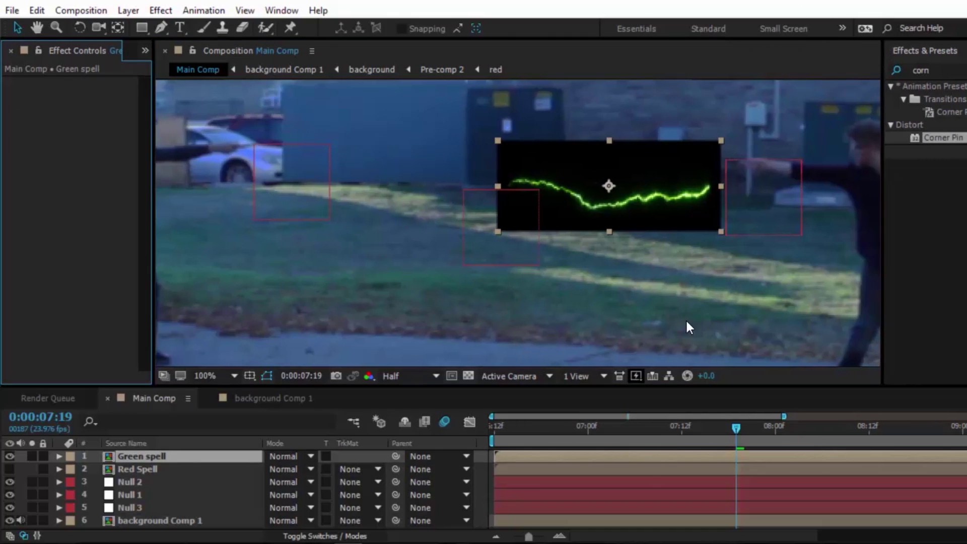
{"action": "scroll", "coordinate": [524, 203], "scroll_direction": "down", "scroll_amount": 2}
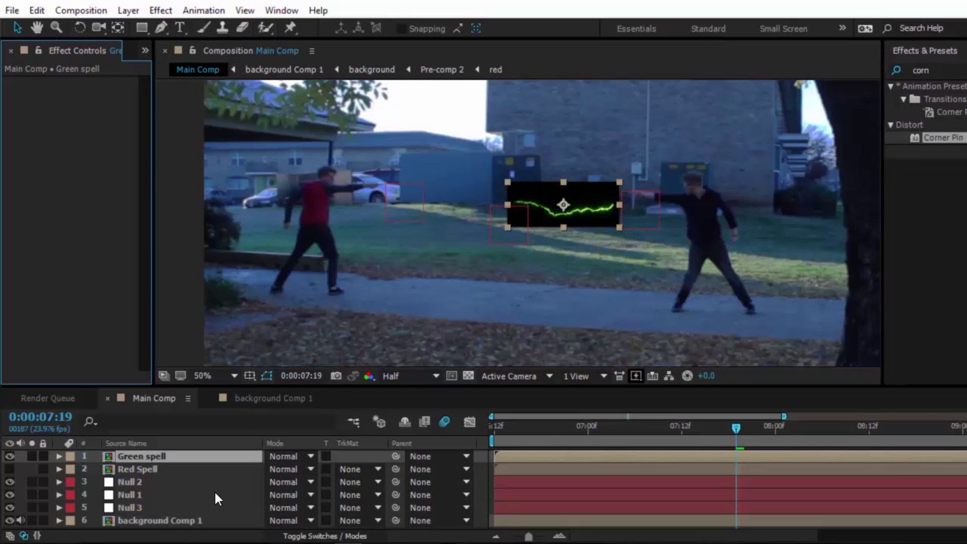
Show the Red Spell layer, place it between the wizard in red and the mid null, and move to 0:00:06:22.
{"action": "left_click", "coordinate": [141, 469]}
{"action": "left_click", "coordinate": [9, 469]}
{"action": "left_click_drag", "start_coordinate": [820, 223], "coordinate": [594, 250]}
{"action": "left_click_drag", "start_coordinate": [542, 274], "coordinate": [437, 194]}
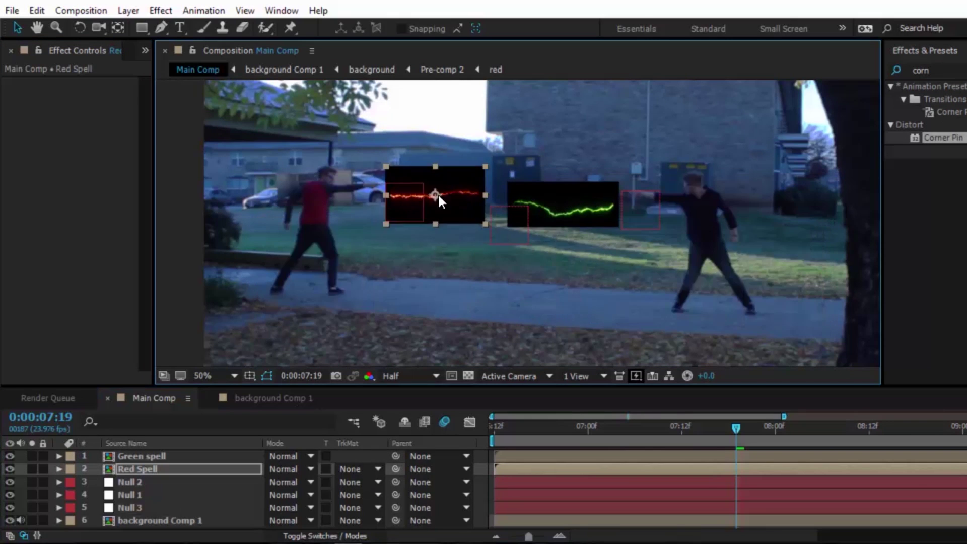
{"action": "scroll", "coordinate": [438, 193], "scroll_direction": "up", "scroll_amount": 1}
{"action": "left_click_drag", "start_coordinate": [463, 119], "coordinate": [445, 124]}
{"action": "left_click_drag", "start_coordinate": [630, 428], "coordinate": [572, 428]}
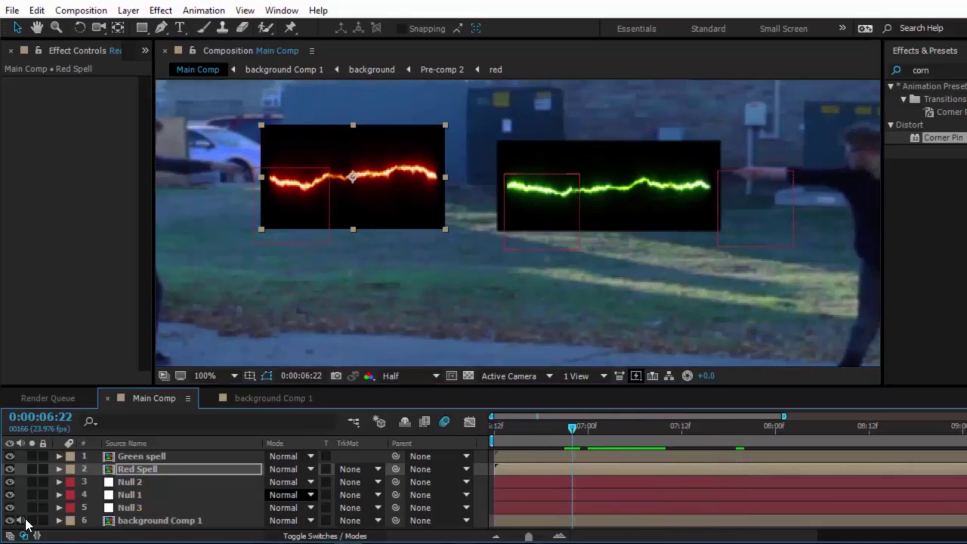
Pre-compose the Red Spell layer as "Red Spell Precomp", moving all attributes into the new composition.
{"action": "key", "text": "ctrl+shift+c"}
{"action": "mouse_move", "coordinate": [535, 188]}
{"action": "left_mouse_down"}
{"action": "mouse_move", "coordinate": [504, 186]}
{"action": "mouse_move", "coordinate": [530, 189]}
{"action": "left_mouse_up"}
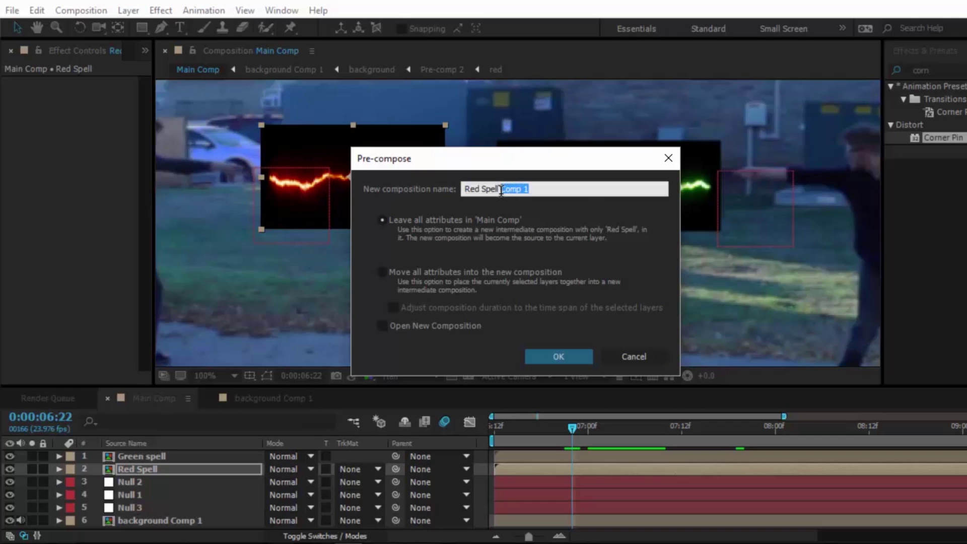
{"action": "type", "text": "Precomp"}
{"action": "left_click", "coordinate": [383, 271]}
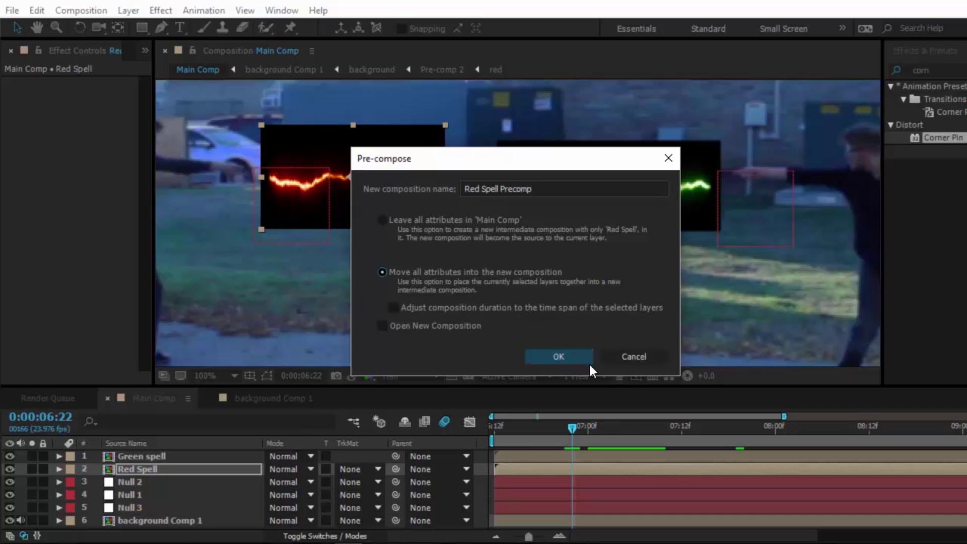
{"action": "left_click", "coordinate": [577, 357]}
Pre-compose the Green spell layer as "Green spell Precomp".
{"action": "left_click", "coordinate": [147, 457]}
{"action": "left_click", "coordinate": [74, 11]}
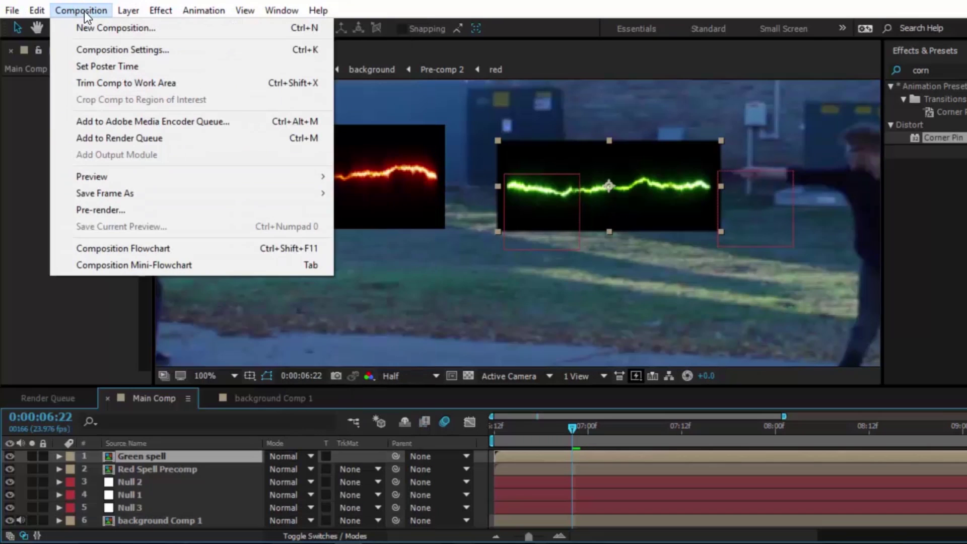
{"action": "mouse_move", "coordinate": [127, 10]}
{"action": "left_click", "coordinate": [151, 543]}
{"action": "left_click_drag", "start_coordinate": [507, 185], "coordinate": [627, 182]}
{"action": "type", "text": "Pre"}
{"action": "key", "text": "Return"}
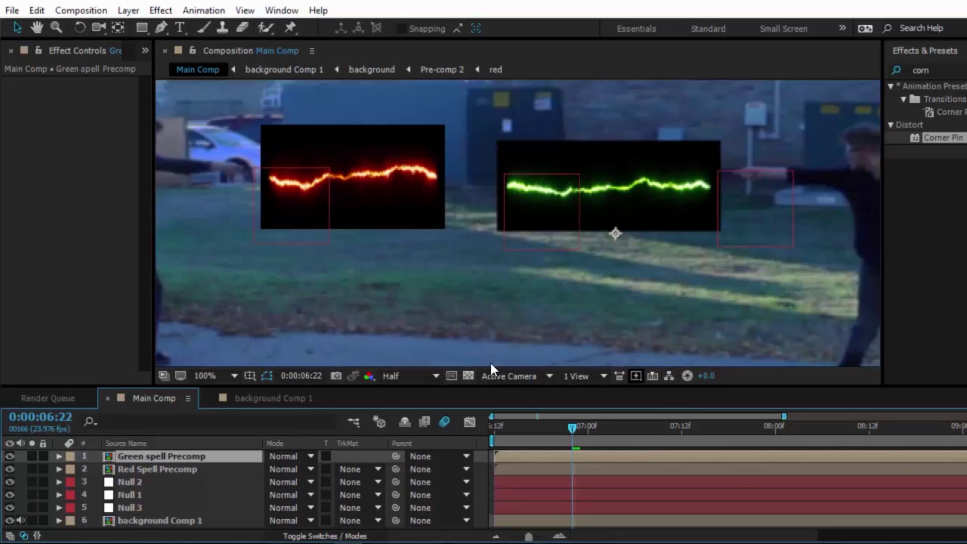
Preview both spell precomps against the moving nulls from 0:00:06:12, then return to 0:00:06:20.
{"action": "left_click_drag", "start_coordinate": [523, 442], "coordinate": [484, 442]}
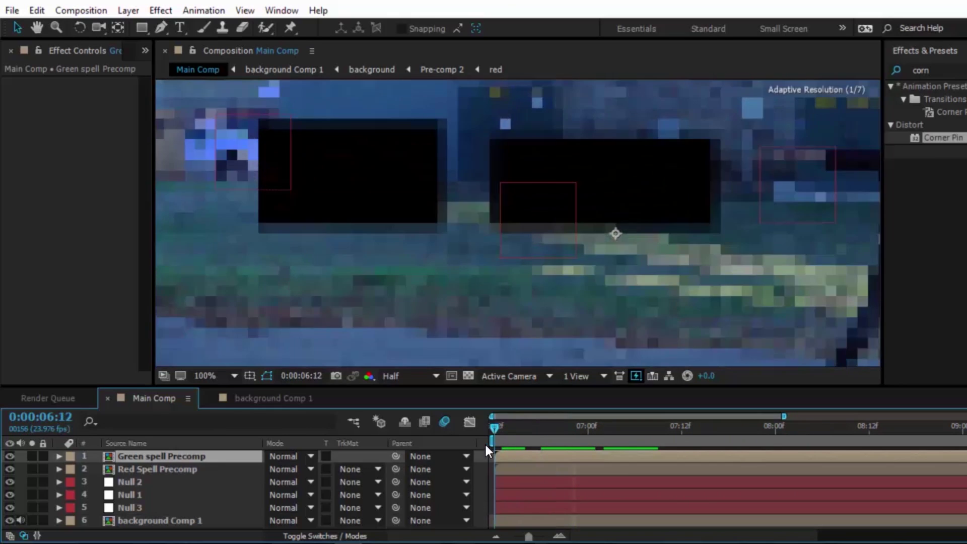
{"action": "key", "text": "space"}
{"action": "key", "text": "space"}
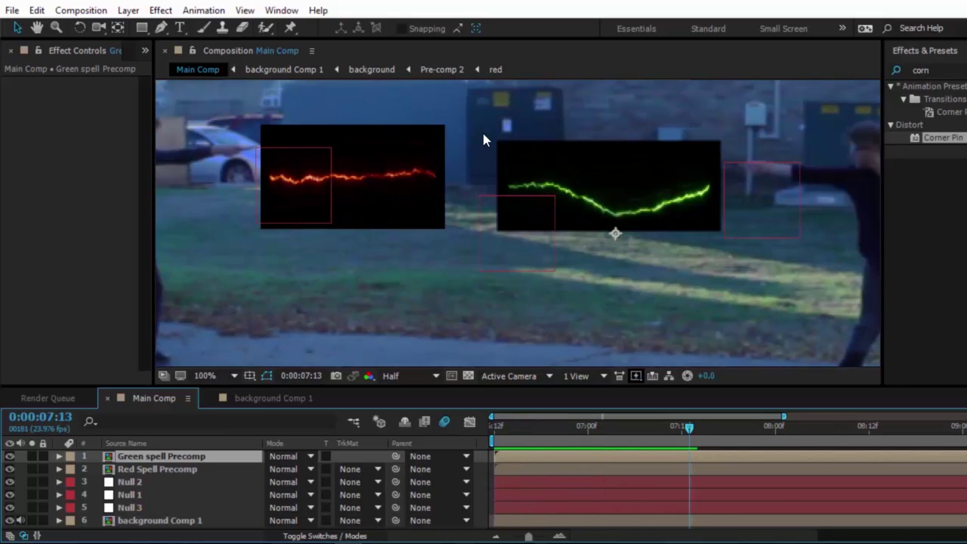
{"action": "left_click_drag", "start_coordinate": [677, 428], "coordinate": [560, 437]}
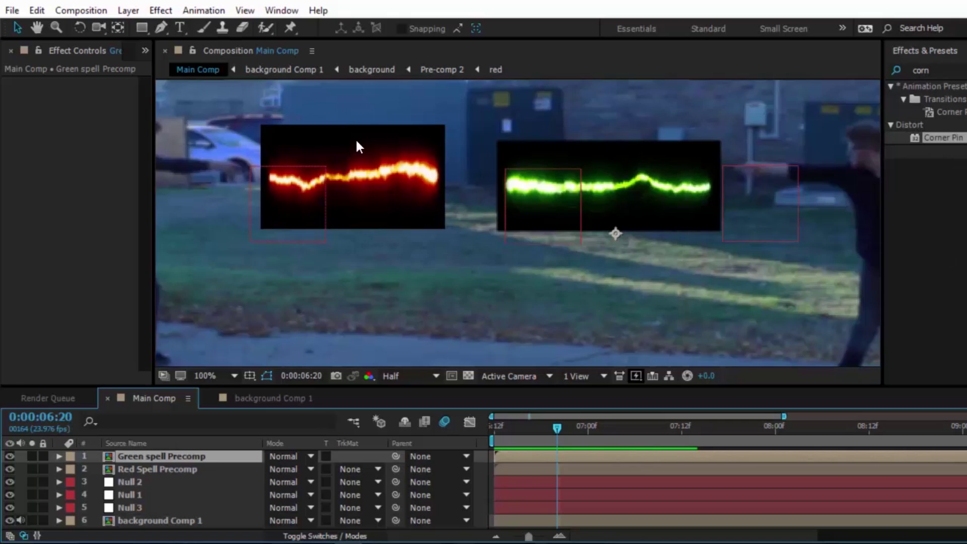
At 0:00:07:07, place puppet pins on both ends of the green spell, starting with the end nearest the wizard in black.
{"action": "left_click", "coordinate": [291, 31]}
{"action": "left_click_drag", "start_coordinate": [558, 437], "coordinate": [642, 431]}
{"action": "key", "text": "period"}
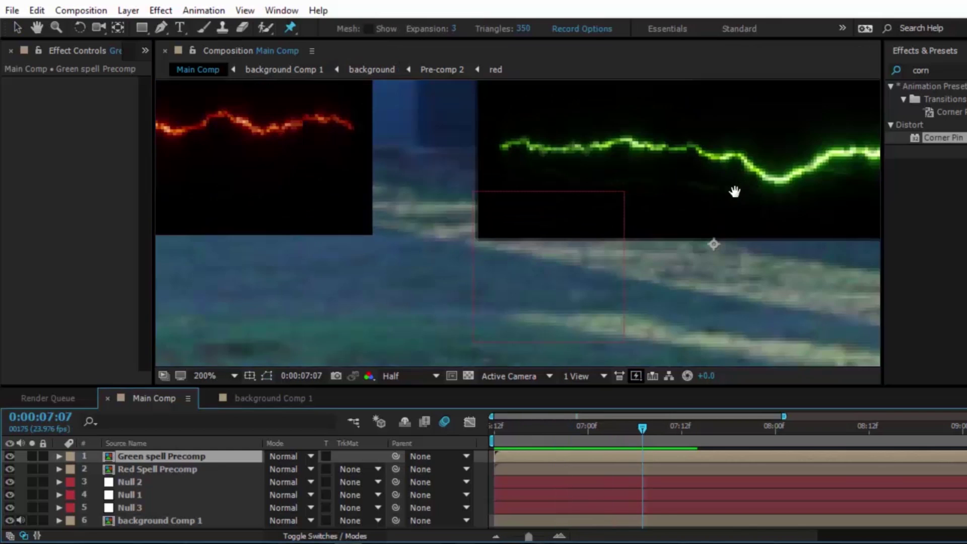
{"action": "left_click_drag", "start_coordinate": [734, 191], "coordinate": [517, 261]}
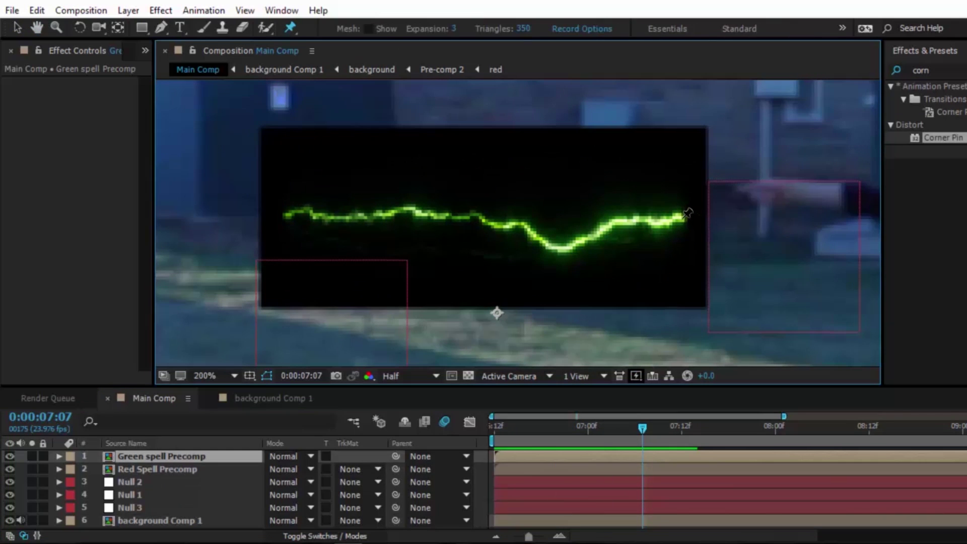
{"action": "left_click", "coordinate": [681, 217]}
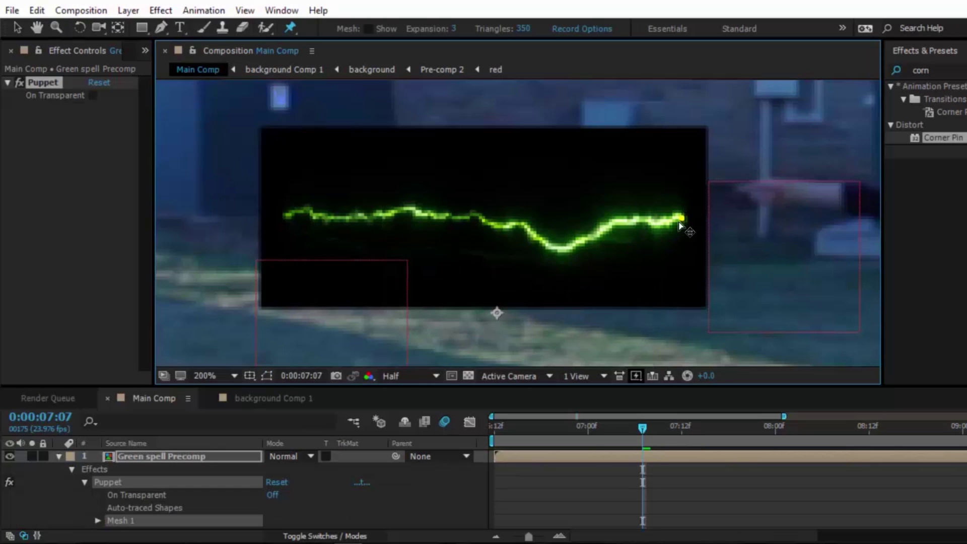
{"action": "left_click", "coordinate": [286, 214]}
Try bending and compressing the green spell with the puppet pin nearest the wizard in black, viewing it at Full resolution.
{"action": "key", "text": "comma"}
{"action": "left_click_drag", "start_coordinate": [600, 223], "coordinate": [606, 202]}
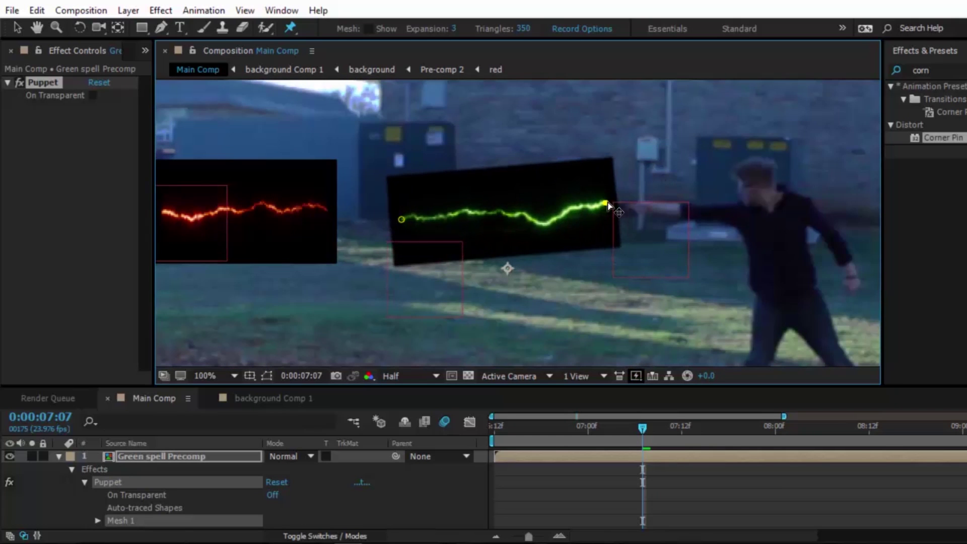
{"action": "key", "text": "period"}
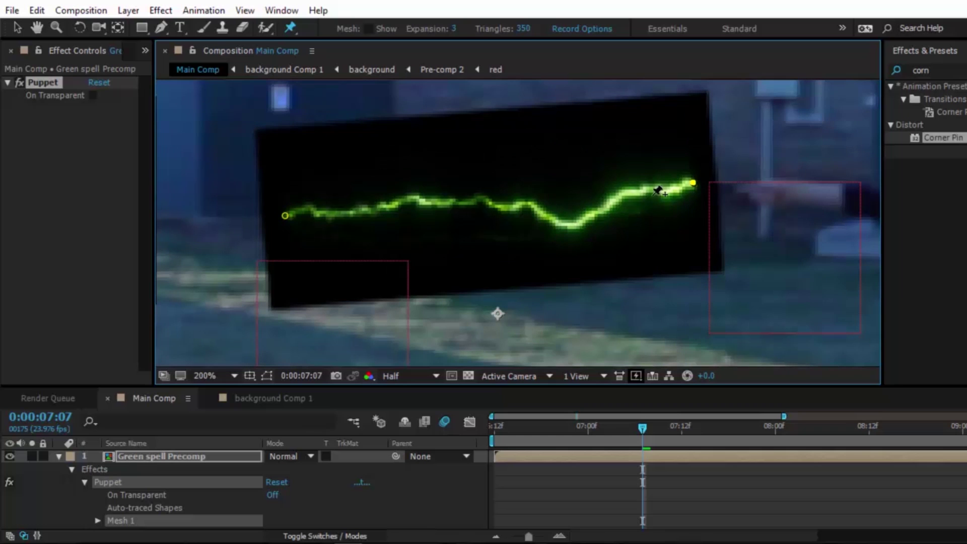
{"action": "left_click_drag", "start_coordinate": [710, 188], "coordinate": [426, 202]}
{"action": "left_click", "coordinate": [416, 376]}
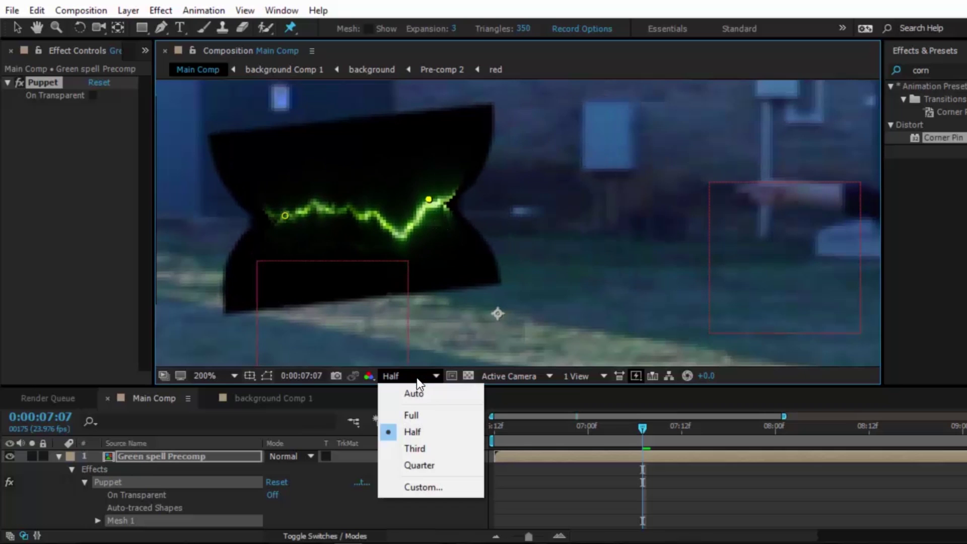
{"action": "left_click", "coordinate": [421, 411]}
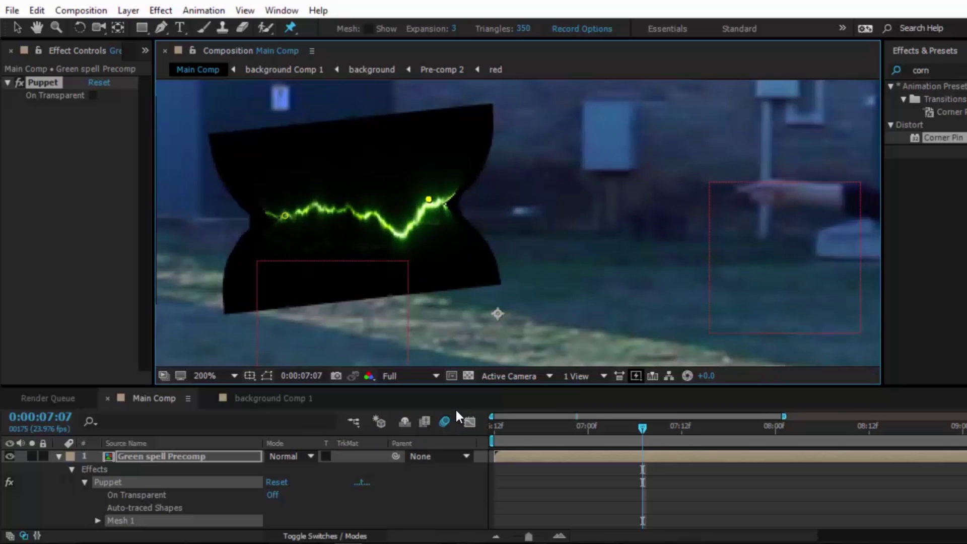
{"action": "key", "text": "period"}
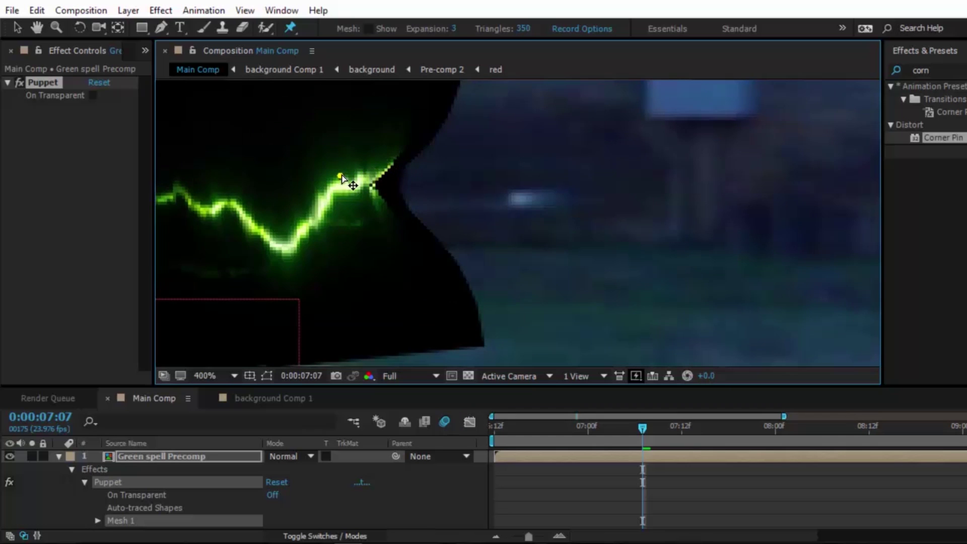
{"action": "mouse_move", "coordinate": [342, 179]}
{"action": "left_mouse_down"}
{"action": "mouse_move", "coordinate": [358, 185]}
{"action": "mouse_move", "coordinate": [347, 180]}
{"action": "left_mouse_up"}
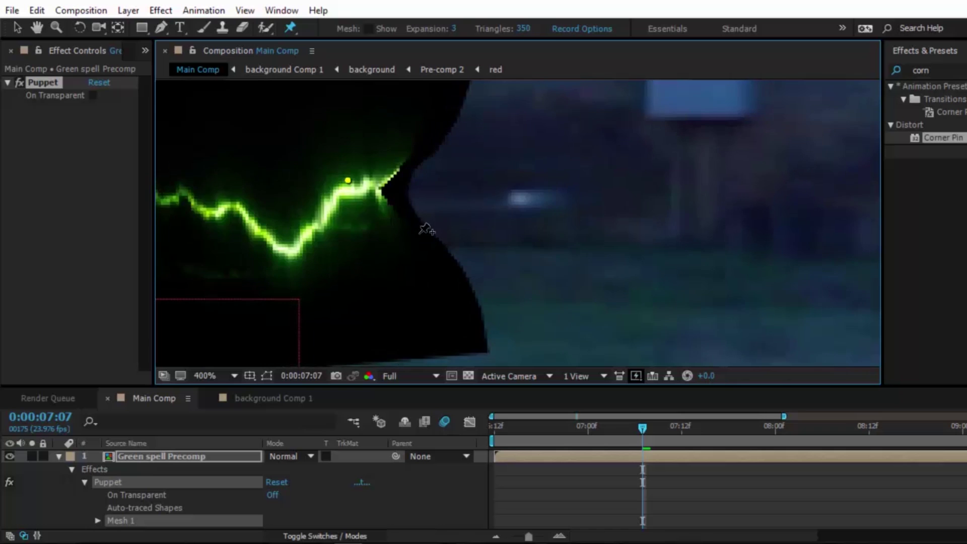
Stretch the green spell by moving its puppet pin toward the wizard in black, and set the preview resolution to Half.
{"action": "key", "text": "comma"}
{"action": "left_click_drag", "start_coordinate": [432, 206], "coordinate": [579, 214]}
{"action": "key", "text": "period"}
{"action": "left_click", "coordinate": [406, 375]}
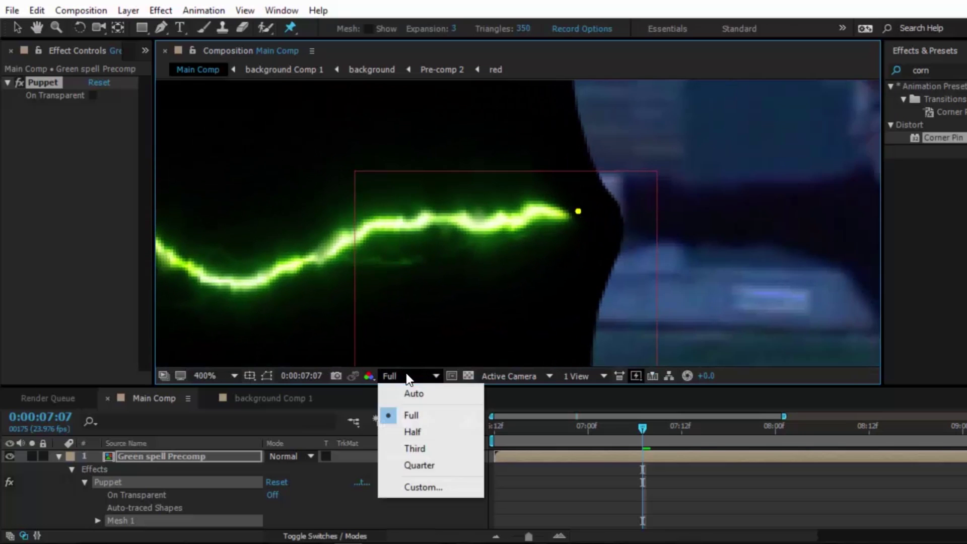
{"action": "left_click", "coordinate": [445, 433]}
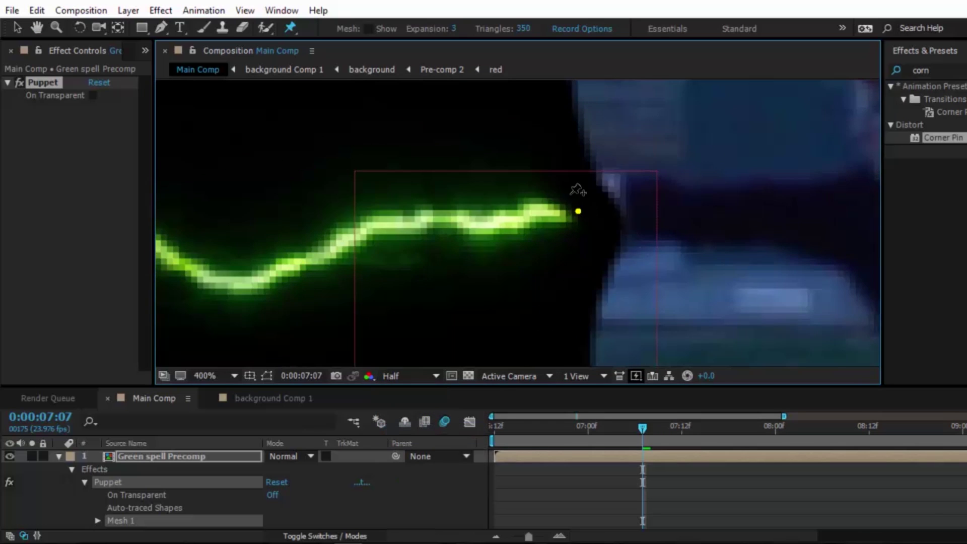
{"action": "key", "text": "comma"}
{"action": "key", "text": "comma"}
{"action": "key", "text": "period"}
{"action": "left_click_drag", "start_coordinate": [369, 262], "coordinate": [597, 237]}
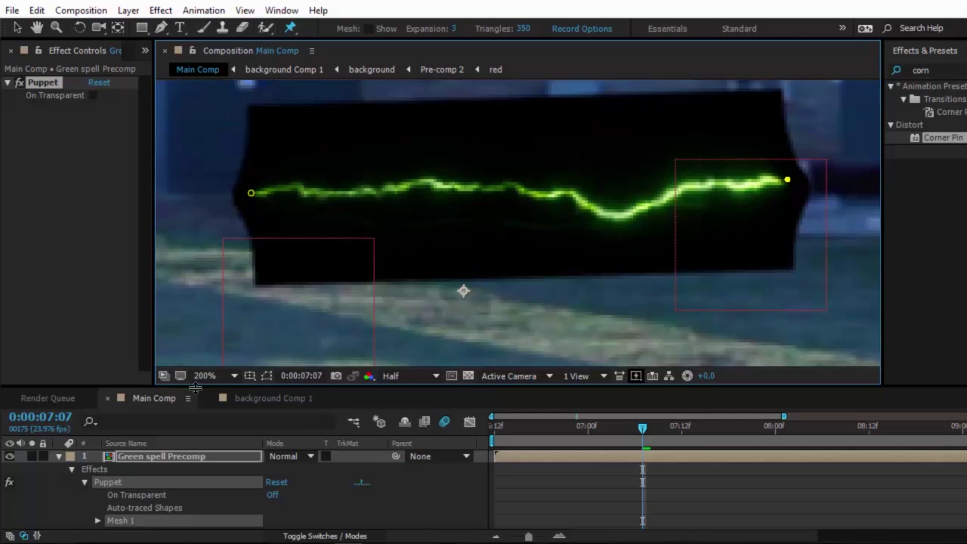
Reveal Puppet Pin 1 and Puppet Pin 2 in Mesh 1's Deform group and add an expression to each pin's Position.
{"action": "left_click_drag", "start_coordinate": [195, 386], "coordinate": [186, 306]}
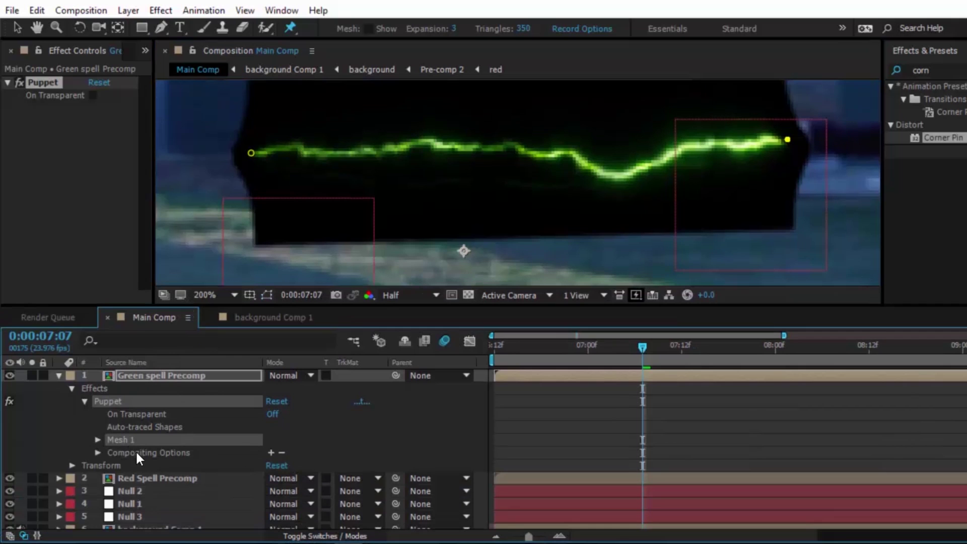
{"action": "left_click", "coordinate": [97, 440]}
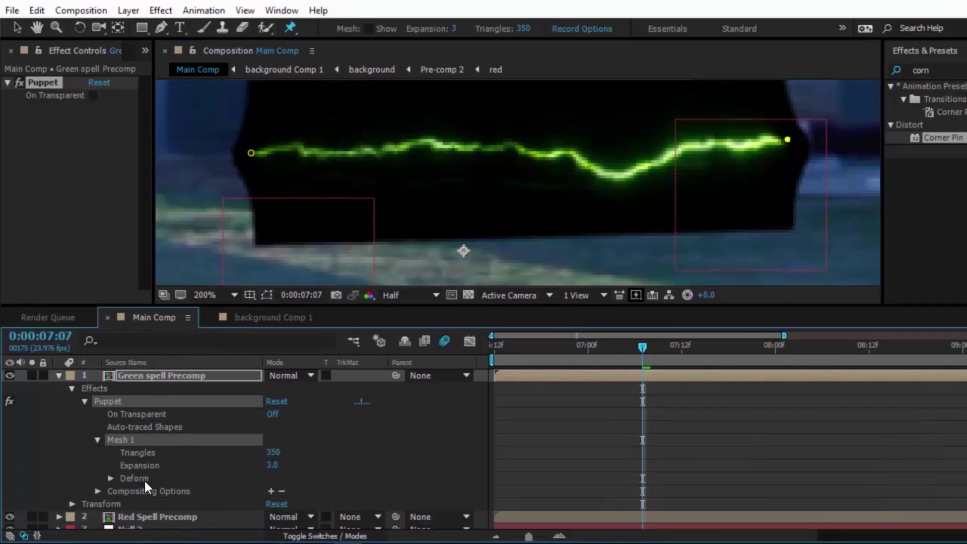
{"action": "left_click", "coordinate": [112, 477]}
{"action": "left_click", "coordinate": [160, 489]}
{"action": "left_click", "coordinate": [162, 501], "text": "shift"}
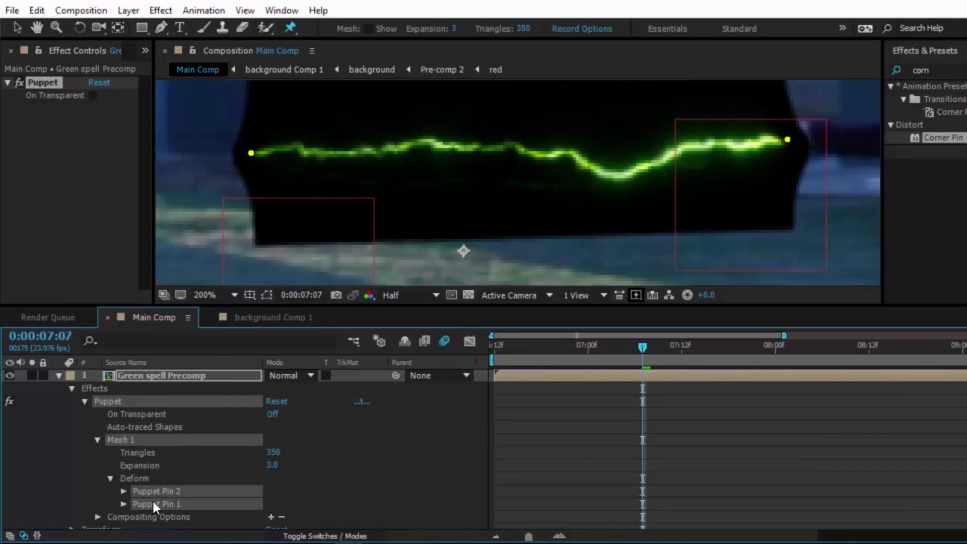
{"action": "left_click", "coordinate": [123, 492]}
{"action": "scroll", "coordinate": [185, 488], "scroll_direction": "down", "scroll_amount": 1}
{"action": "left_click", "coordinate": [123, 478]}
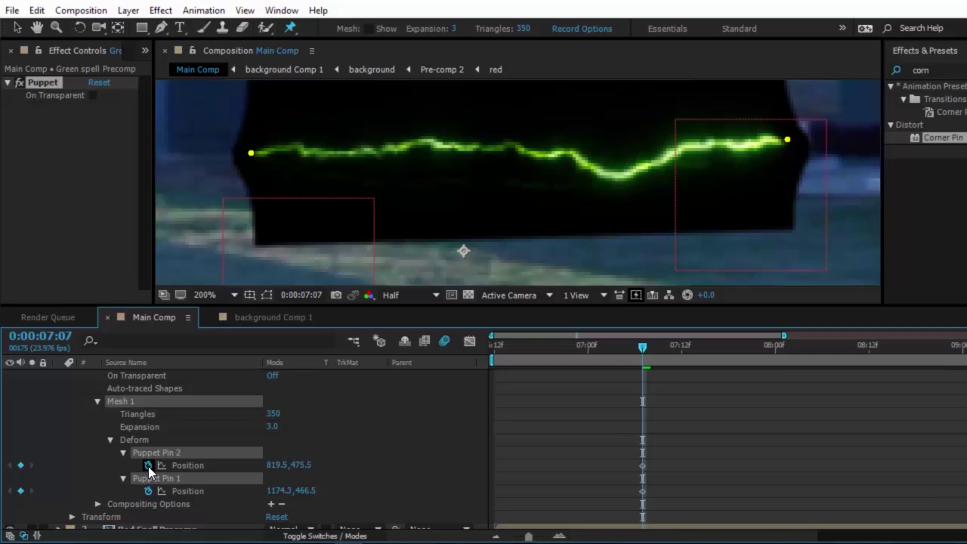
{"action": "left_click", "coordinate": [148, 464], "text": "alt"}
{"action": "left_click", "coordinate": [148, 503], "text": "alt"}
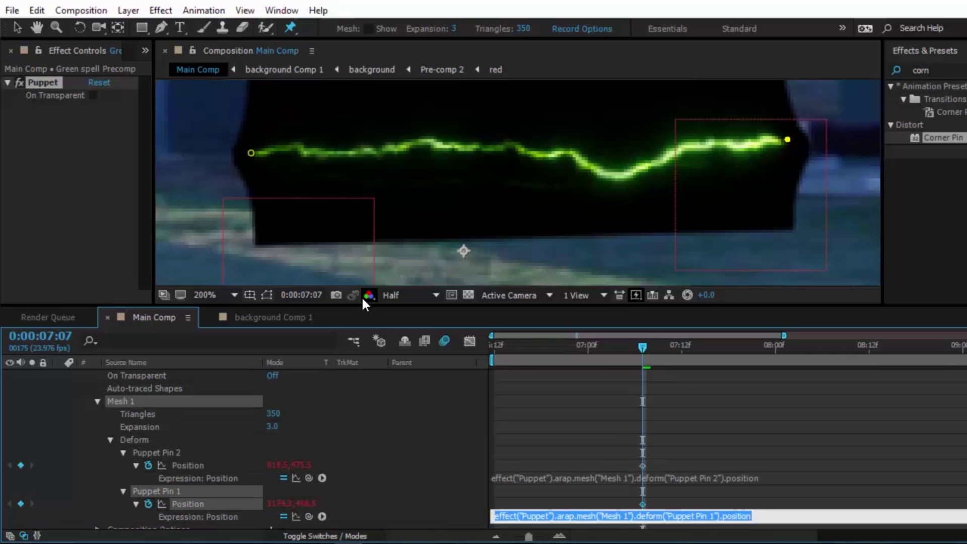
Enlarge the timeline, show layer names instead of source names, and reveal the Position properties of green null and mid null.
{"action": "left_click_drag", "start_coordinate": [363, 306], "coordinate": [359, 110]}
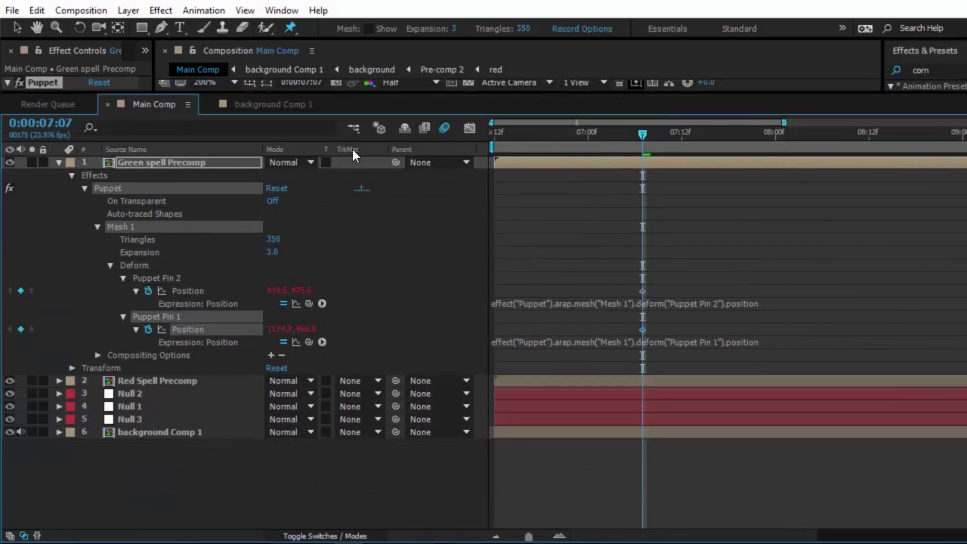
{"action": "left_click", "coordinate": [134, 148]}
{"action": "left_click", "coordinate": [146, 393]}
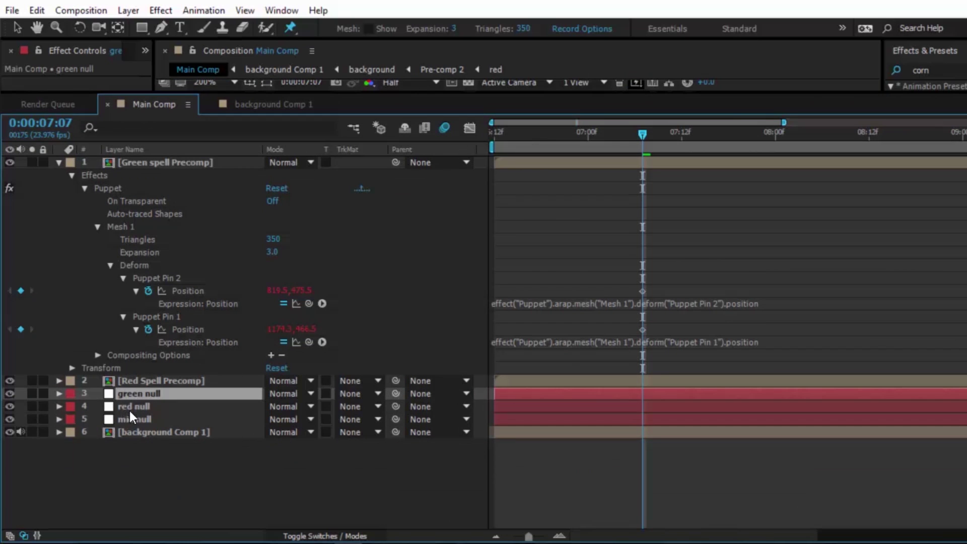
{"action": "left_click", "coordinate": [59, 393]}
{"action": "left_click", "coordinate": [143, 432]}
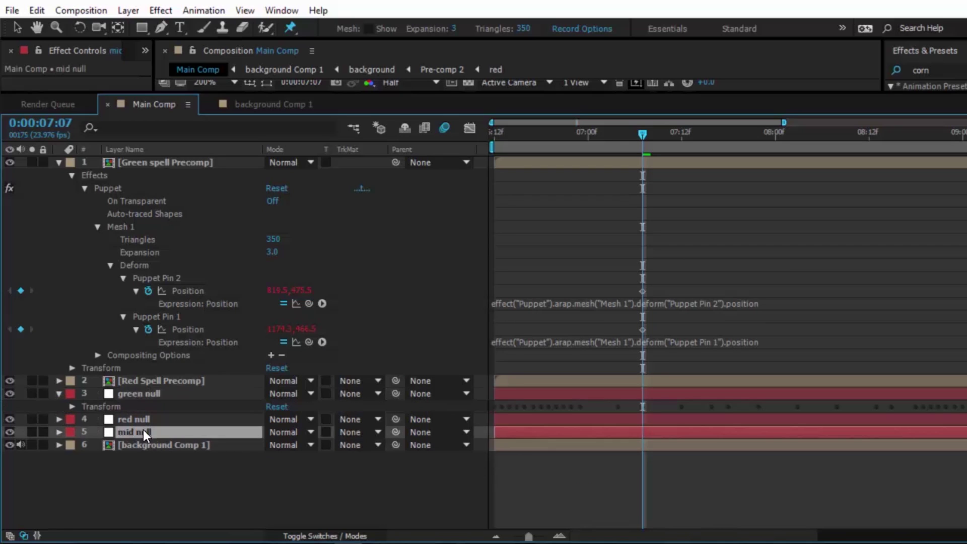
{"action": "left_click", "coordinate": [59, 432]}
{"action": "left_click", "coordinate": [72, 406]}
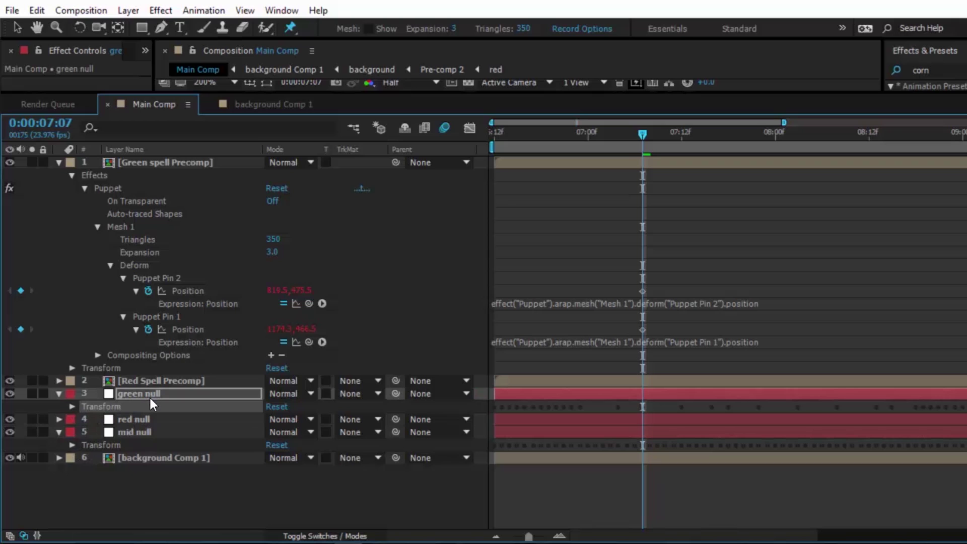
{"action": "key", "text": "p"}
{"action": "left_click", "coordinate": [133, 432]}
{"action": "key", "text": "p"}
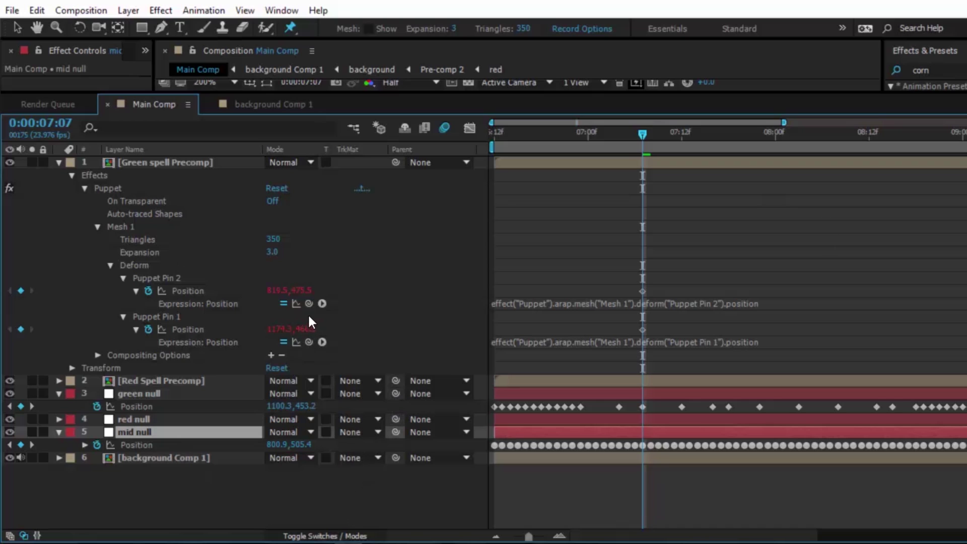
Link Puppet Pin 1's Position expression to the green null's Position and Puppet Pin 2's to the mid null's Position.
{"action": "left_click", "coordinate": [172, 318]}
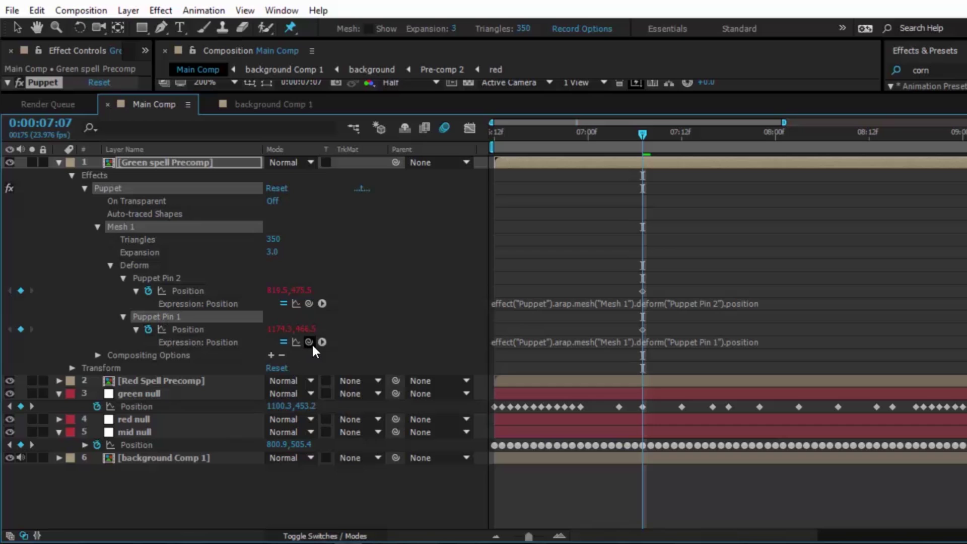
{"action": "left_click_drag", "start_coordinate": [308, 341], "coordinate": [181, 406]}
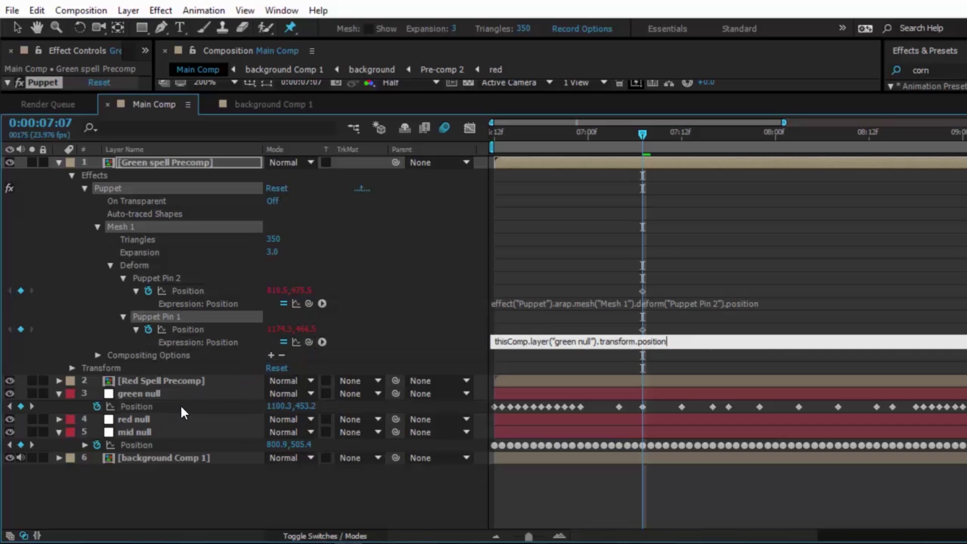
{"action": "left_click", "coordinate": [174, 290]}
{"action": "left_click_drag", "start_coordinate": [308, 303], "coordinate": [222, 443]}
Restore the larger composition view and preview the null-driven green spell from 0:00:06:20.
{"action": "left_click_drag", "start_coordinate": [392, 91], "coordinate": [424, 445]}
{"action": "left_click", "coordinate": [572, 485]}
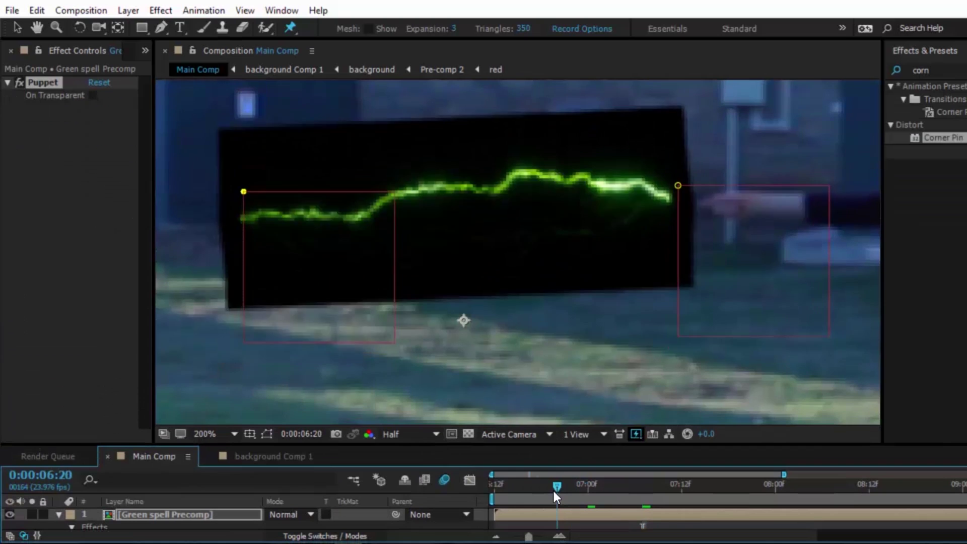
{"action": "left_click", "coordinate": [557, 497]}
{"action": "key", "text": "space"}
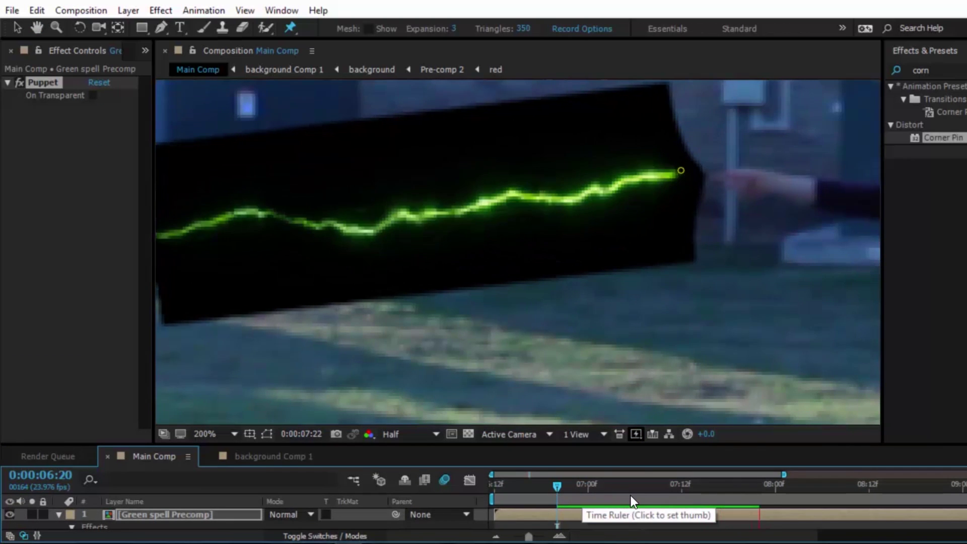
Scrub the green spell animation, turn on the Green spell Precomp layer's motion blur, and toggle the composition's motion blur for a preview.
{"action": "mouse_move", "coordinate": [696, 485]}
{"action": "left_mouse_down"}
{"action": "mouse_move", "coordinate": [666, 486]}
{"action": "mouse_move", "coordinate": [702, 491]}
{"action": "left_mouse_up"}
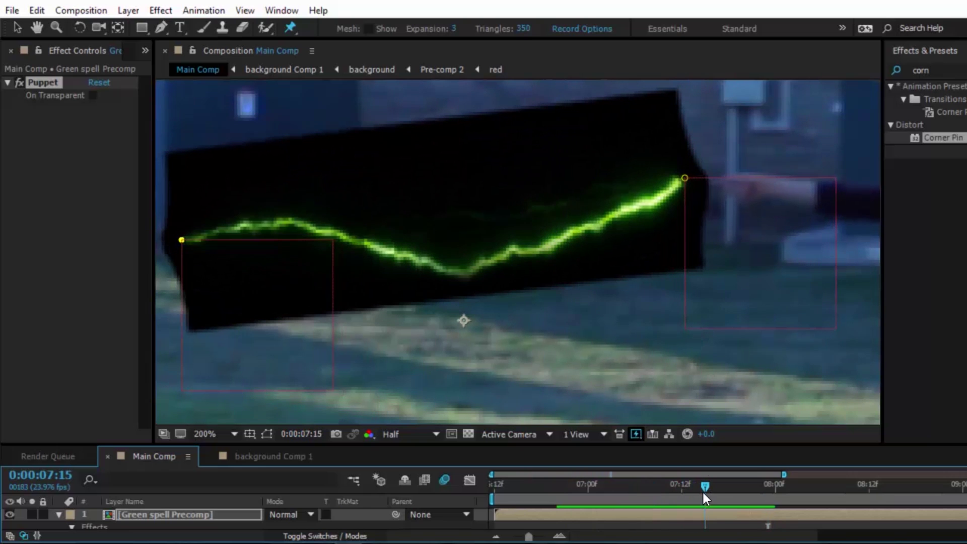
{"action": "left_click_drag", "start_coordinate": [696, 494], "coordinate": [595, 496]}
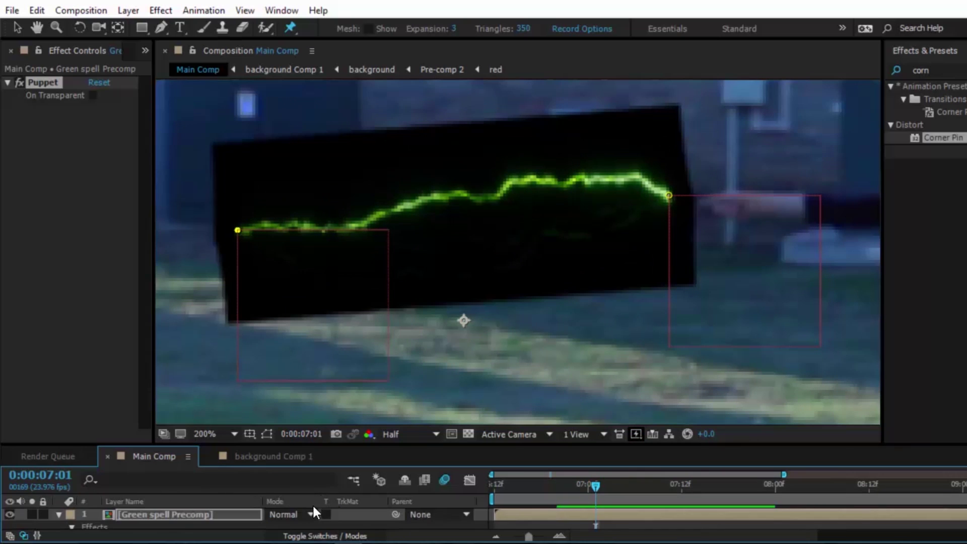
{"action": "left_click_drag", "start_coordinate": [425, 444], "coordinate": [424, 385]}
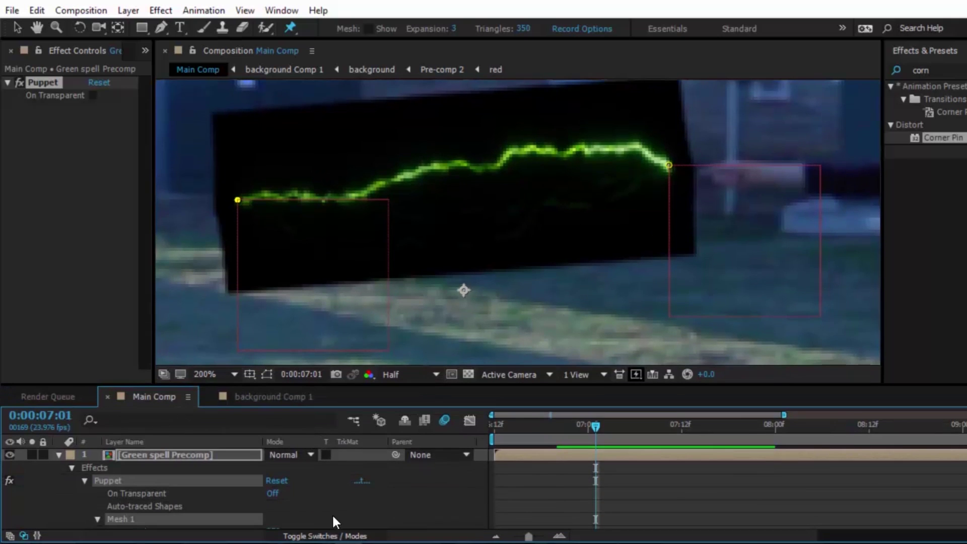
{"action": "left_click", "coordinate": [310, 536]}
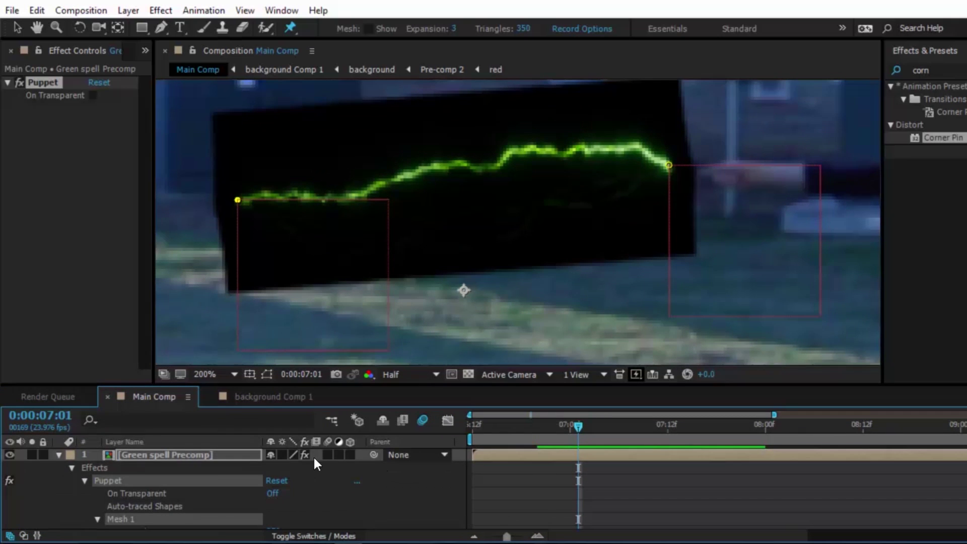
{"action": "left_click", "coordinate": [328, 454]}
{"action": "left_click", "coordinate": [421, 421]}
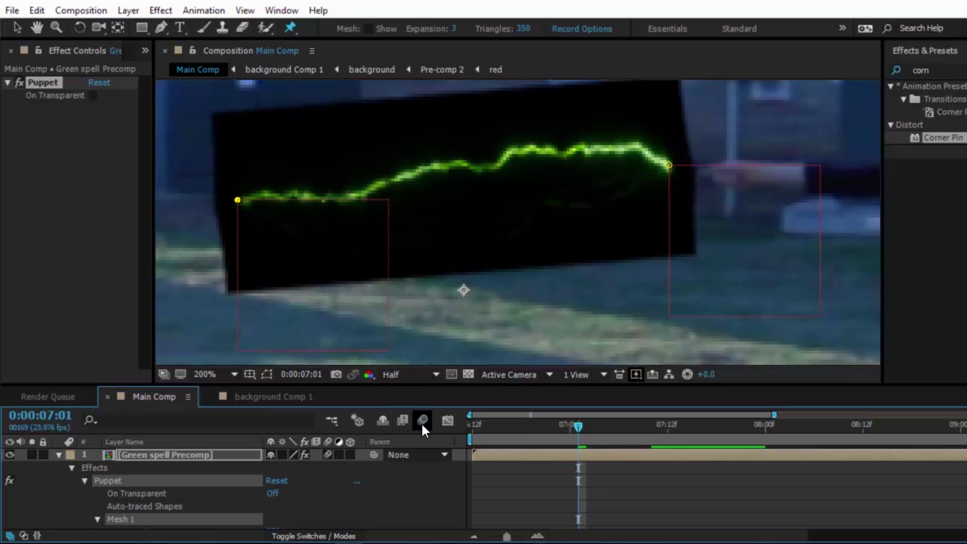
{"action": "key", "text": "space"}
Set the preview resolution to Full and place puppet pins on both ends of the spell in Red Spell Precomp.
{"action": "left_click", "coordinate": [409, 373]}
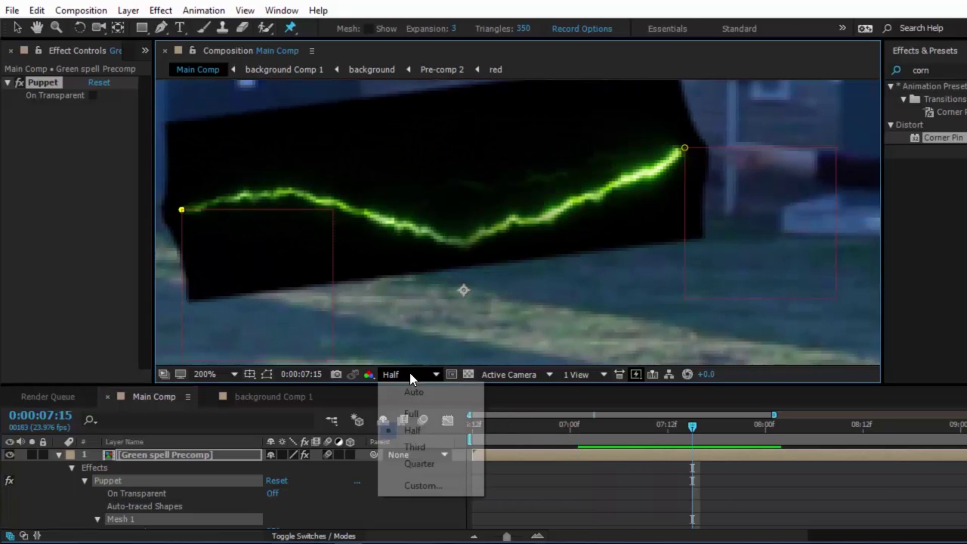
{"action": "left_click", "coordinate": [437, 414]}
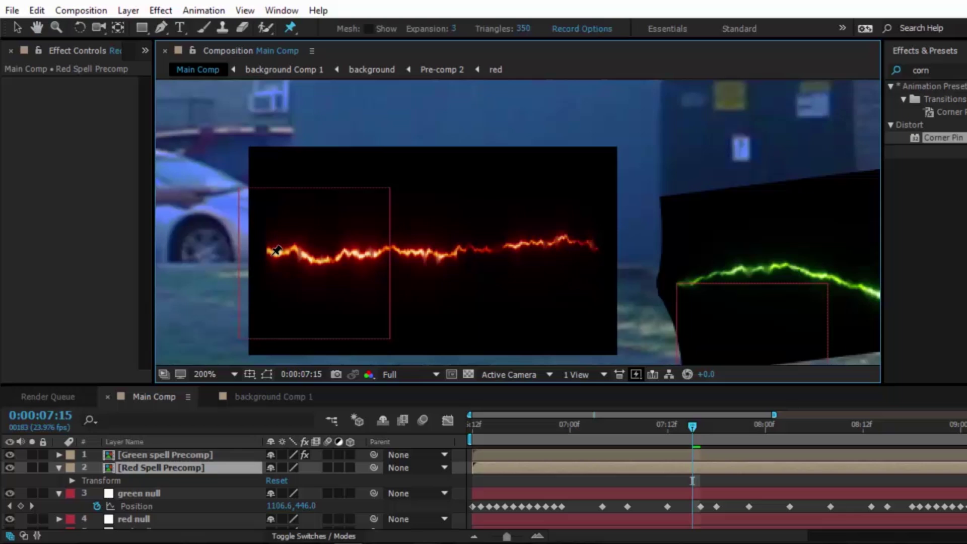
{"action": "left_click", "coordinate": [267, 249]}
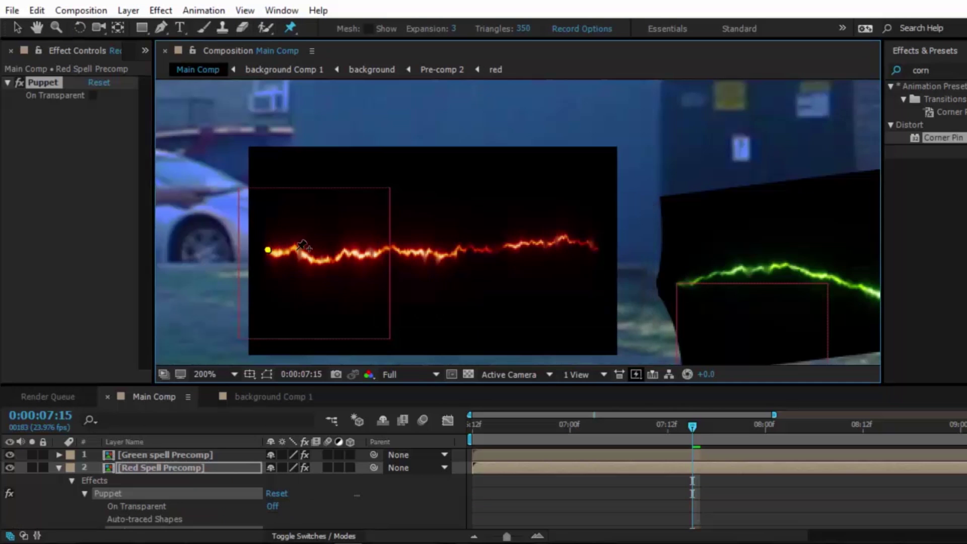
{"action": "left_click", "coordinate": [596, 249]}
Reveal the red spell's puppet pins in Mesh 1's Deform group and add an expression to each pin's Position.
{"action": "scroll", "coordinate": [159, 518], "scroll_direction": "down", "scroll_amount": 2}
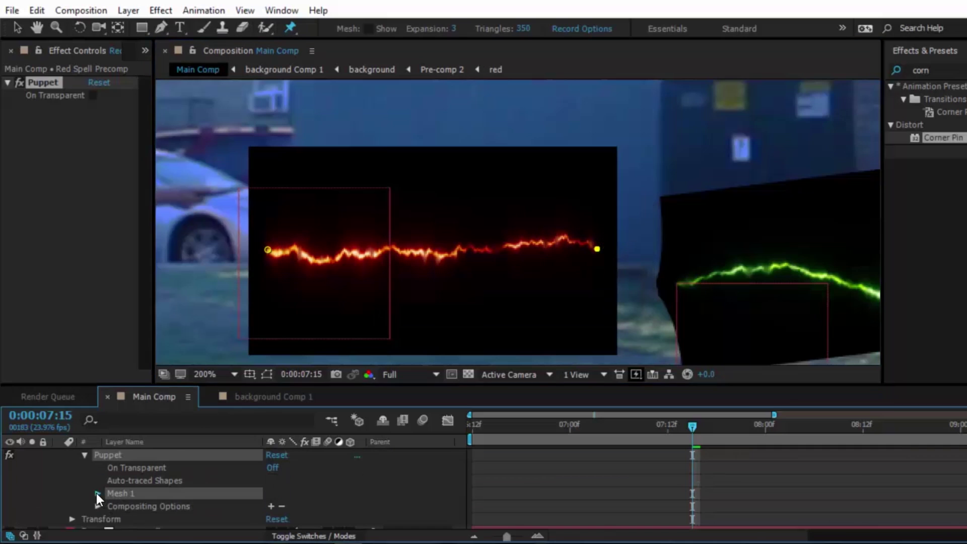
{"action": "left_click", "coordinate": [97, 493]}
{"action": "scroll", "coordinate": [112, 497], "scroll_direction": "down", "scroll_amount": 3}
{"action": "left_click", "coordinate": [110, 483]}
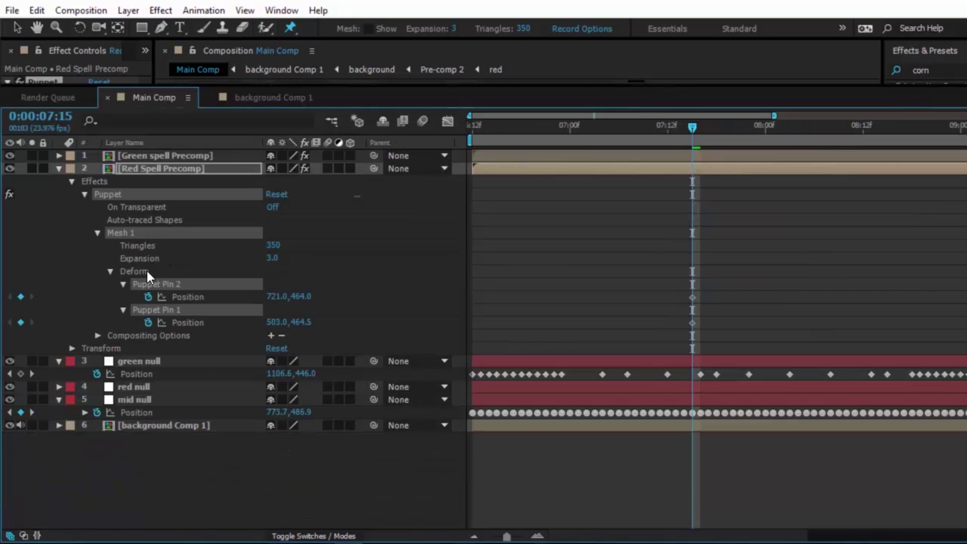
{"action": "left_click", "coordinate": [148, 297], "text": "alt"}
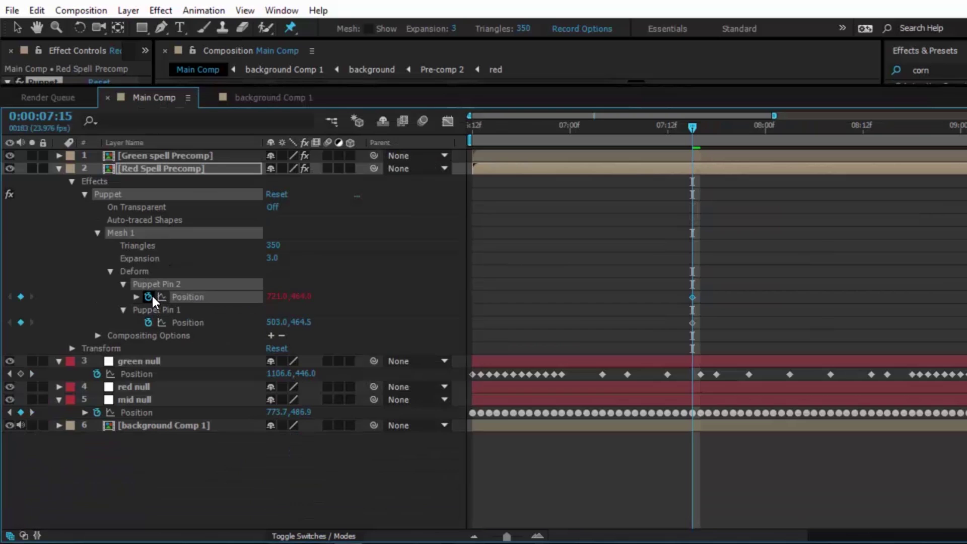
{"action": "left_click", "coordinate": [148, 335], "text": "alt"}
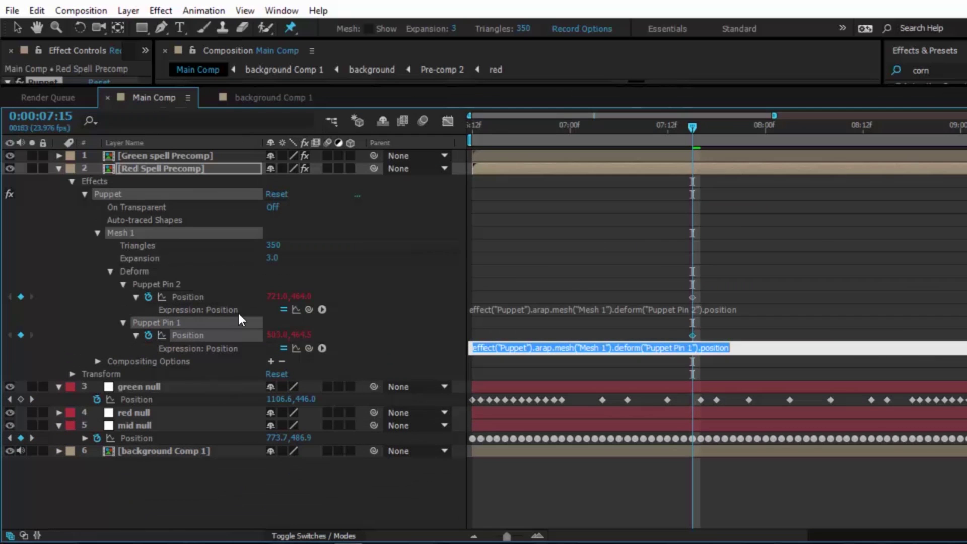
Link the red spell's Puppet Pin 1 Position expression to the red null's Position and Puppet Pin 2's to the mid null's.
{"action": "left_click", "coordinate": [116, 387]}
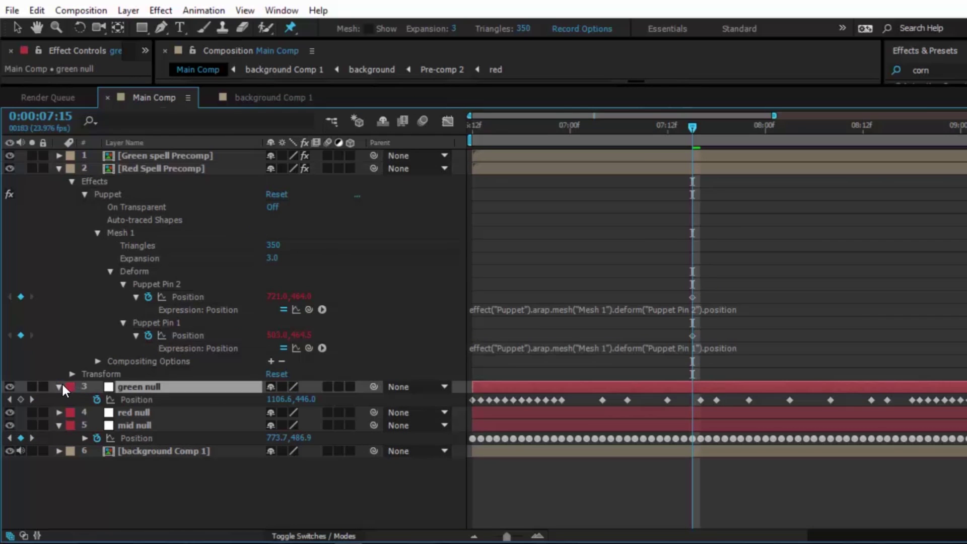
{"action": "left_click", "coordinate": [59, 386]}
{"action": "left_click", "coordinate": [140, 400]}
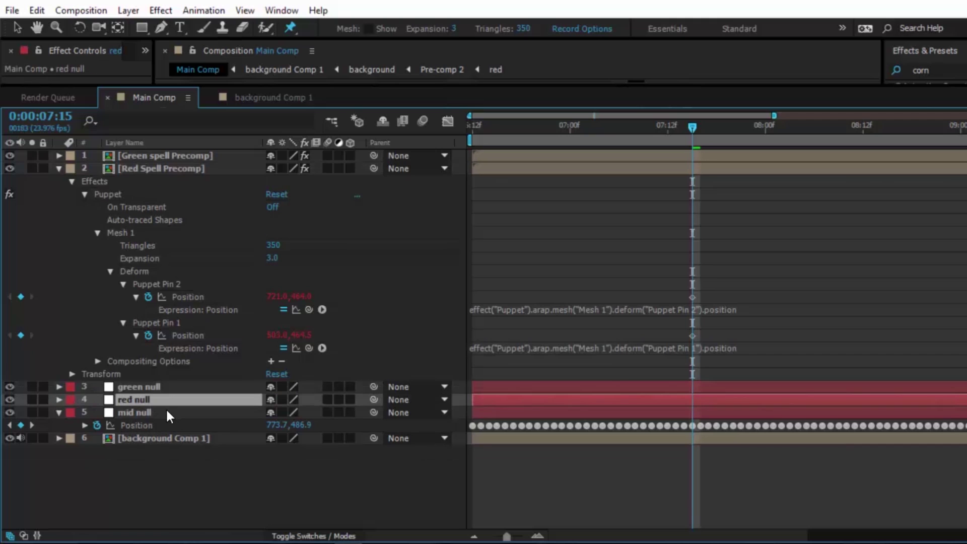
{"action": "key", "text": "p"}
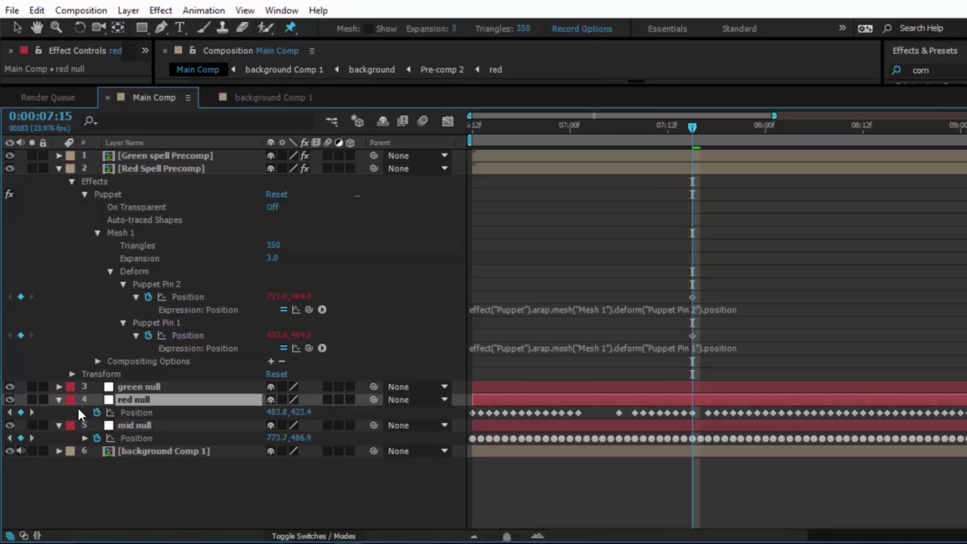
{"action": "left_click", "coordinate": [164, 326]}
{"action": "left_click_drag", "start_coordinate": [309, 348], "coordinate": [151, 409]}
{"action": "left_click_drag", "start_coordinate": [307, 307], "coordinate": [171, 436]}
Restore the larger composition view and preview both null-driven spells together from 0:00:06:21.
{"action": "left_click_drag", "start_coordinate": [353, 86], "coordinate": [365, 423]}
{"action": "left_click_drag", "start_coordinate": [570, 473], "coordinate": [545, 472]}
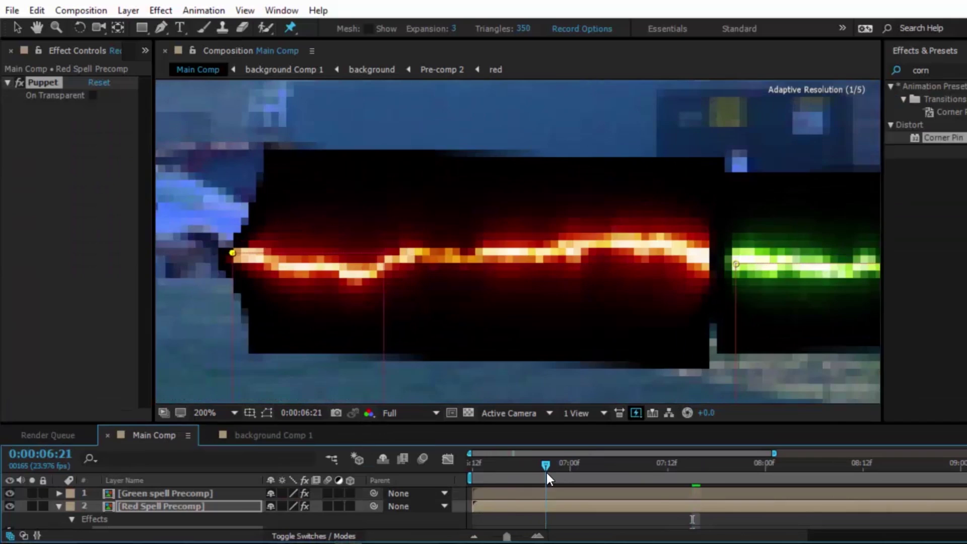
{"action": "key", "text": "space"}
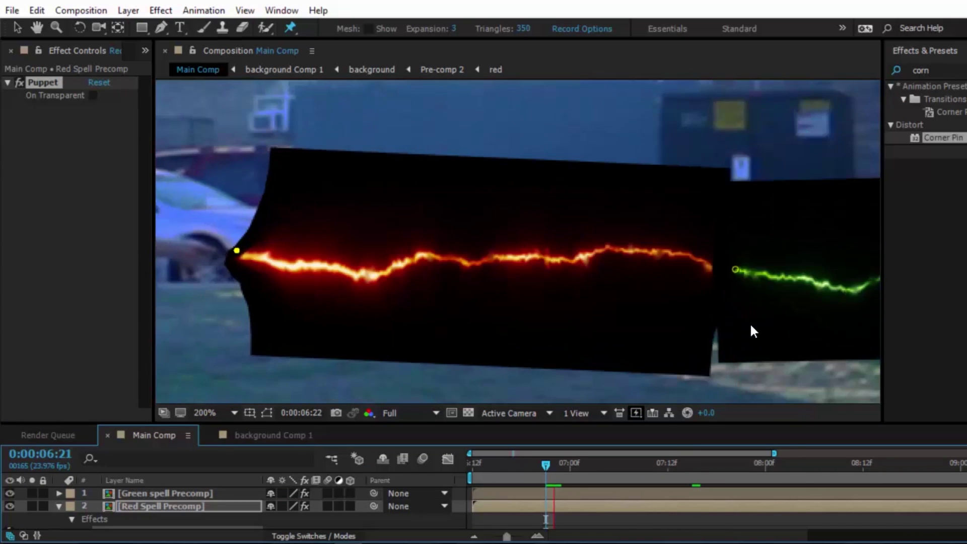
{"action": "scroll", "coordinate": [749, 325], "scroll_direction": "down", "scroll_amount": 1}
{"action": "key", "text": "space"}
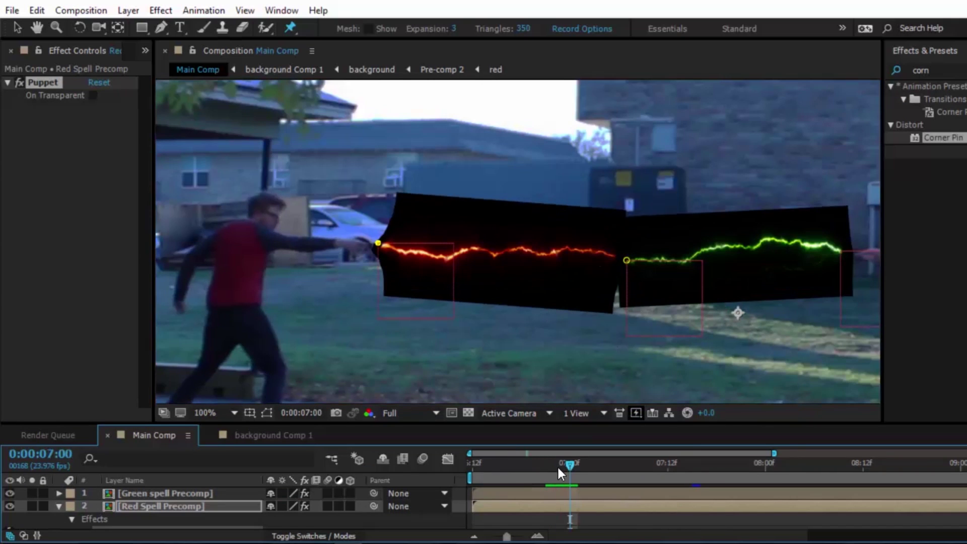
Collapse Red Spell Precomp and set the blending mode of both spell layers to Add.
{"action": "left_click", "coordinate": [59, 507]}
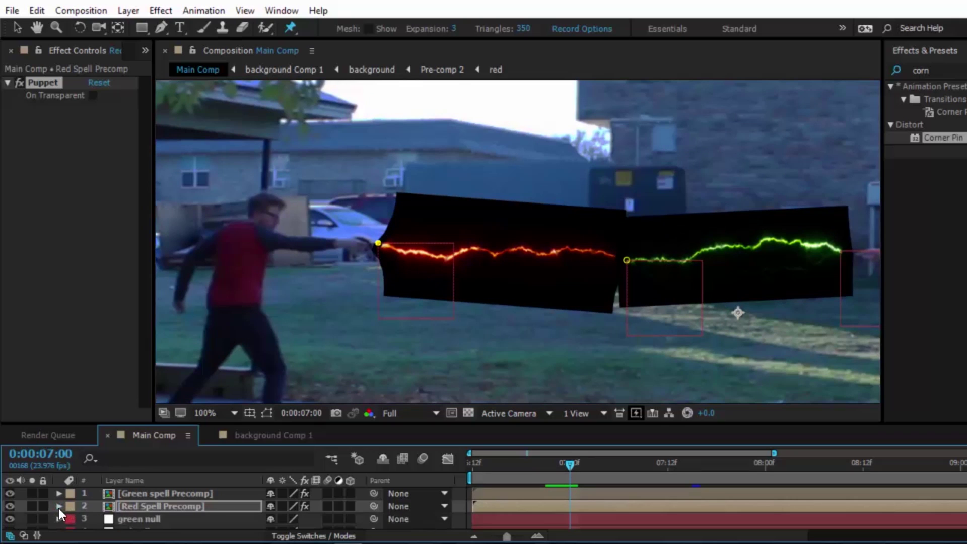
{"action": "left_click", "coordinate": [313, 536]}
{"action": "left_click", "coordinate": [301, 496]}
{"action": "left_click", "coordinate": [319, 153]}
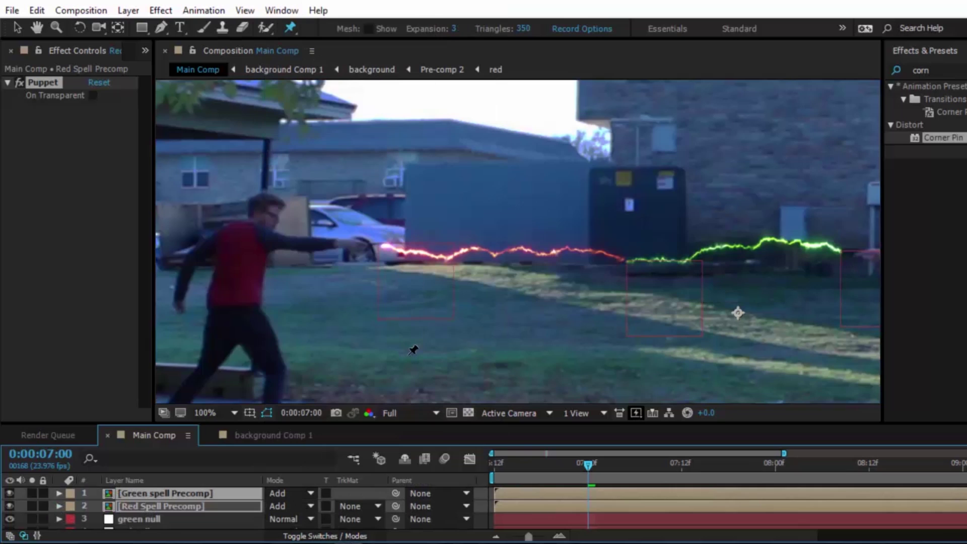
Try the Screen, Lighten and Color Dodge blending modes on both spell layers, then return them to Add.
{"action": "left_click", "coordinate": [292, 492]}
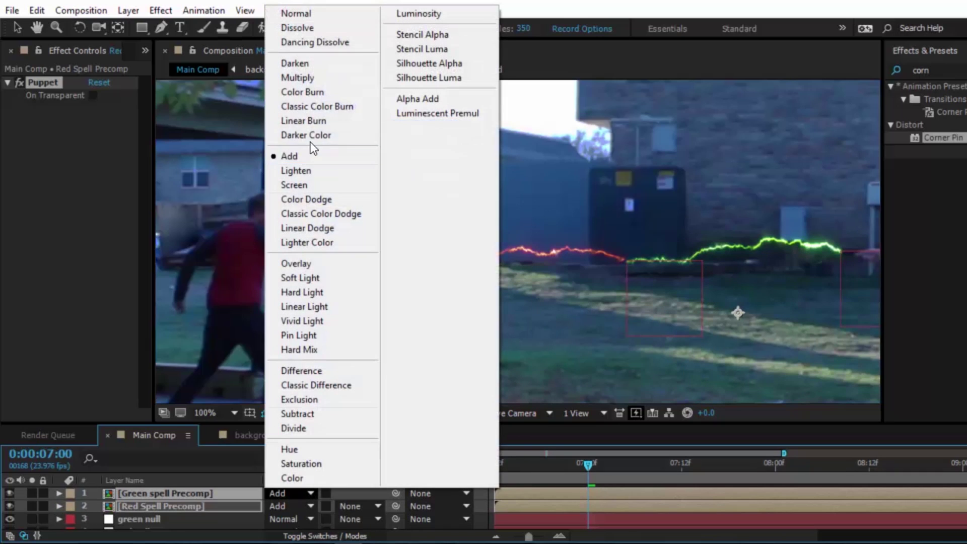
{"action": "left_click", "coordinate": [304, 187]}
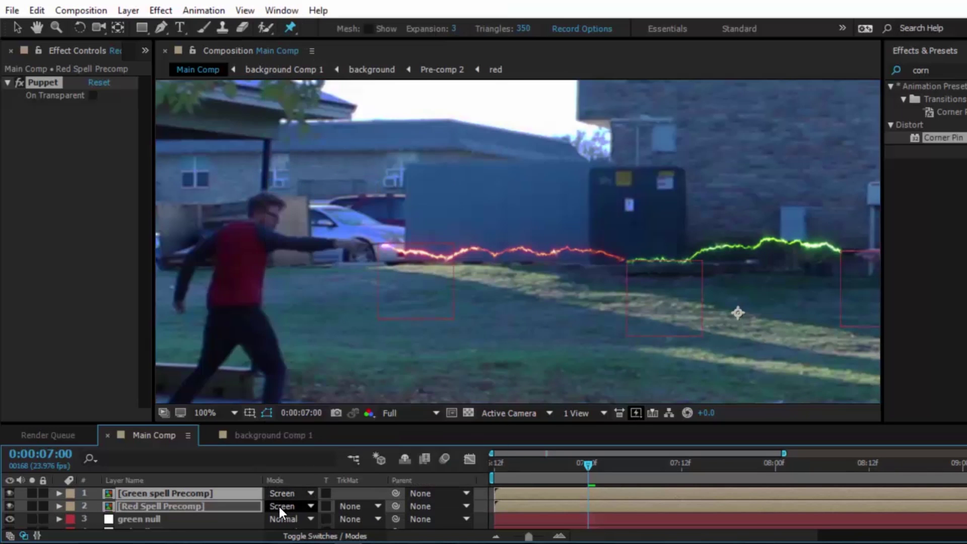
{"action": "left_click", "coordinate": [289, 493]}
{"action": "left_click", "coordinate": [327, 174]}
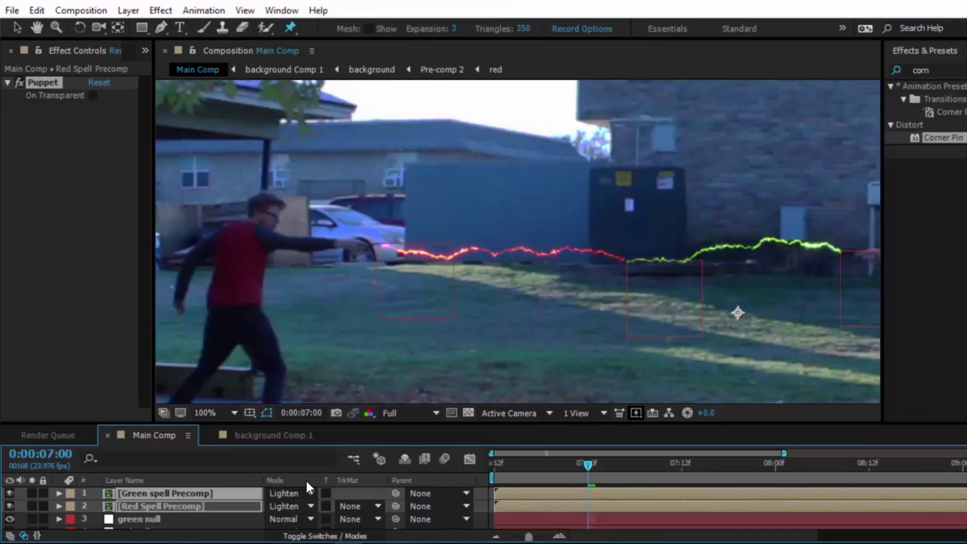
{"action": "left_click", "coordinate": [295, 493]}
{"action": "left_click", "coordinate": [316, 199]}
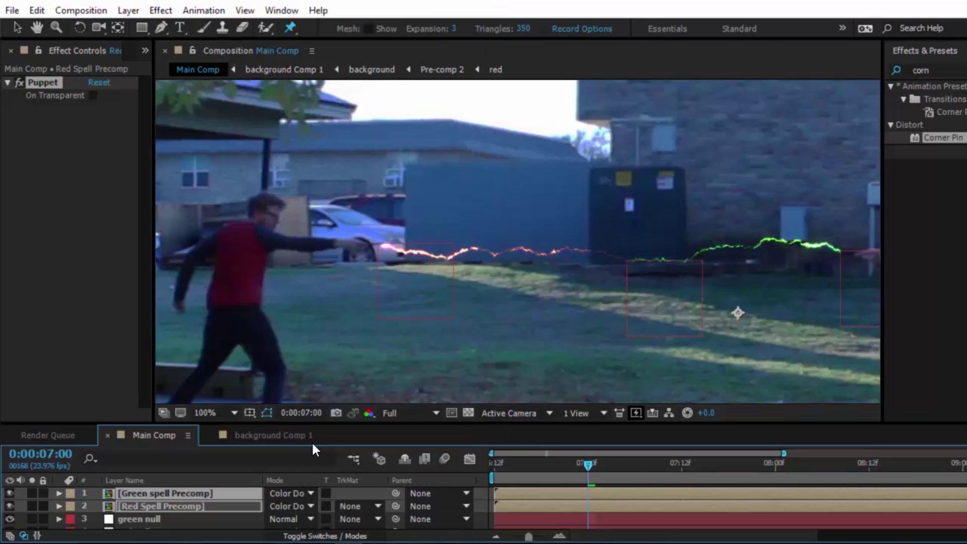
{"action": "left_click", "coordinate": [302, 493]}
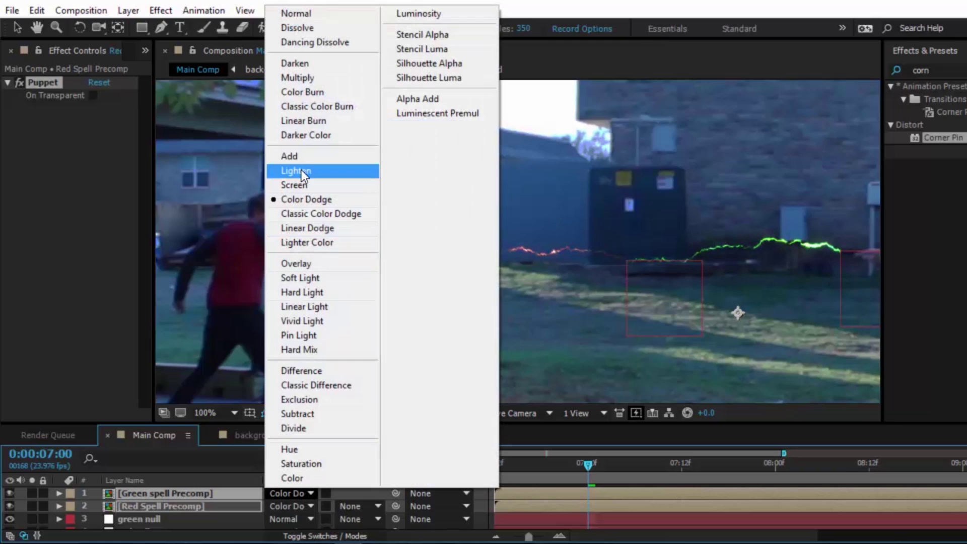
{"action": "left_click", "coordinate": [300, 156]}
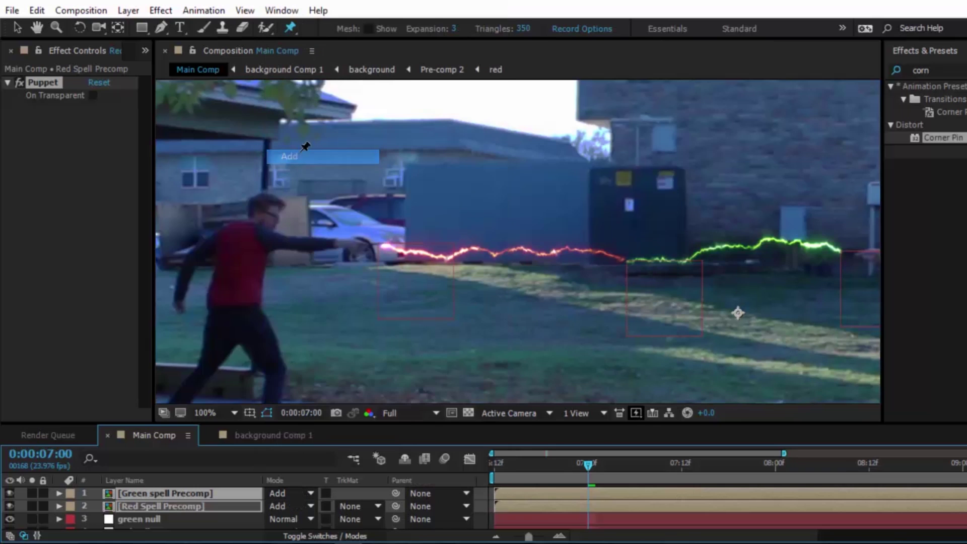
Preview the blended spell duel from 0:00:06:20, then frame both wands and replay from 0:00:06:19.
{"action": "left_click", "coordinate": [558, 469]}
{"action": "key", "text": "space"}
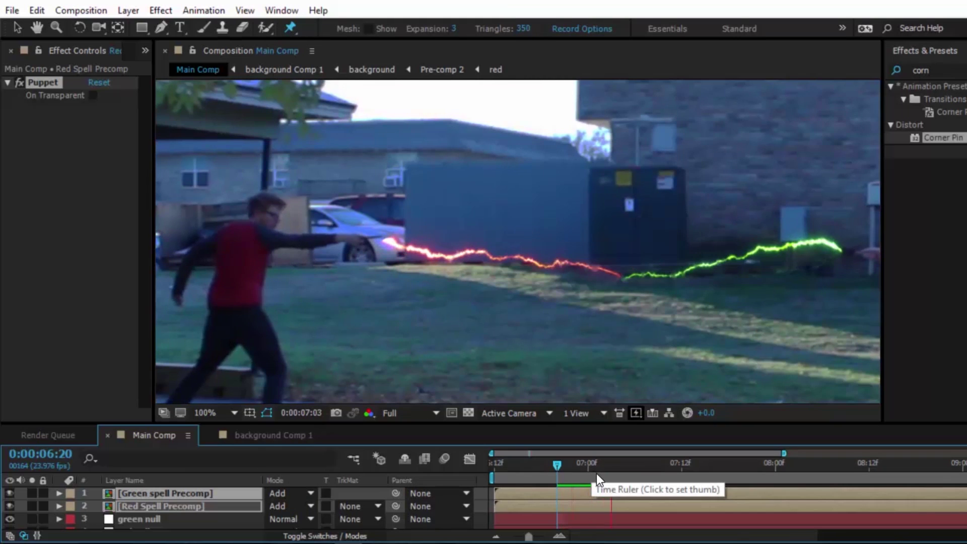
{"action": "left_click_drag", "start_coordinate": [584, 467], "coordinate": [459, 484]}
{"action": "mouse_move", "coordinate": [558, 471]}
{"action": "left_mouse_down"}
{"action": "mouse_move", "coordinate": [533, 472]}
{"action": "mouse_move", "coordinate": [551, 469]}
{"action": "left_mouse_up"}
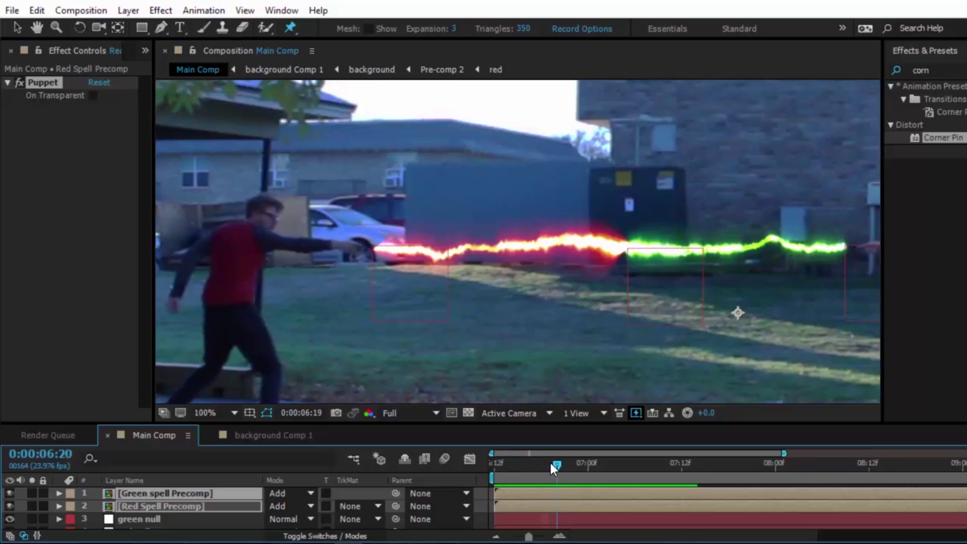
{"action": "key", "text": "h"}
{"action": "left_click_drag", "start_coordinate": [638, 277], "coordinate": [530, 256]}
{"action": "key", "text": "ctrl+p"}
{"action": "mouse_move", "coordinate": [553, 468]}
{"action": "left_mouse_down"}
{"action": "mouse_move", "coordinate": [537, 467]}
{"action": "mouse_move", "coordinate": [549, 469]}
{"action": "left_mouse_up"}
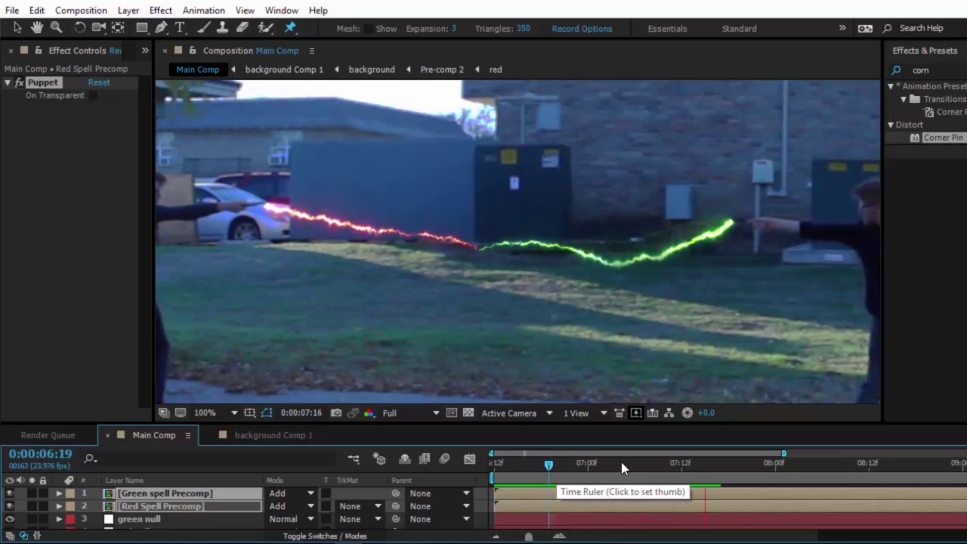
Switch to the Selection tool and move the current time to 0:00:06:21.
{"action": "left_click", "coordinate": [18, 29]}
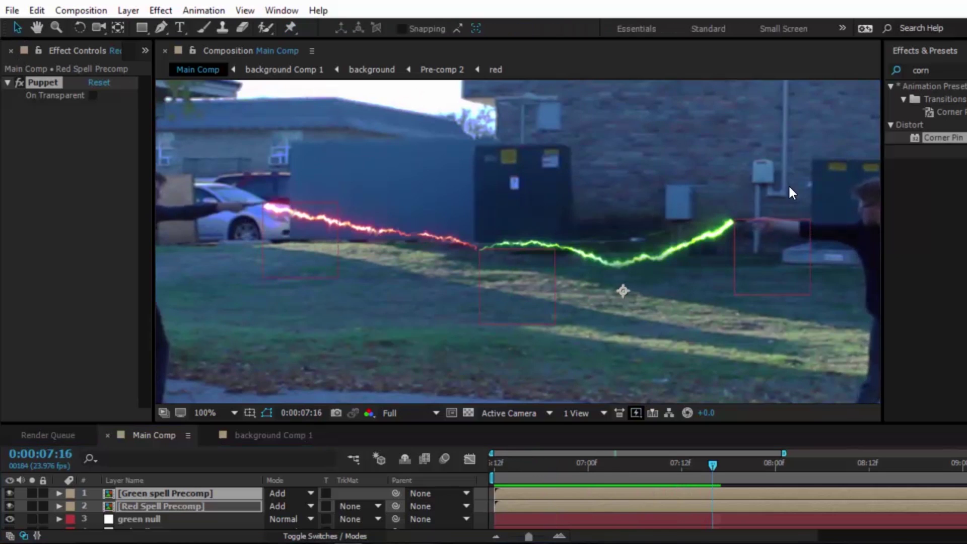
{"action": "left_click_drag", "start_coordinate": [654, 467], "coordinate": [568, 449]}
{"action": "left_click", "coordinate": [727, 228]}
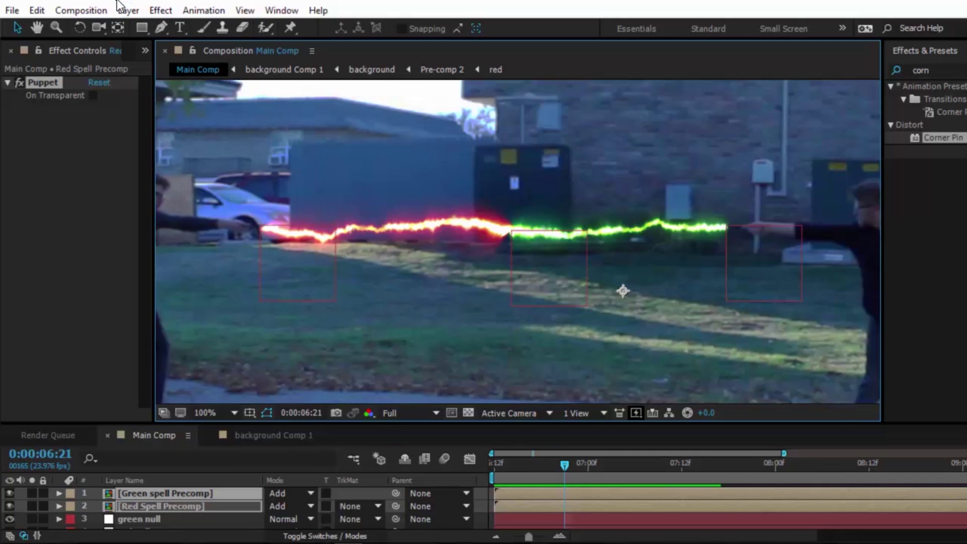
Create a new composition named light ball, 200 × 200 px, with the aspect ratio unlocked.
{"action": "left_click", "coordinate": [95, 13]}
{"action": "left_click", "coordinate": [99, 28]}
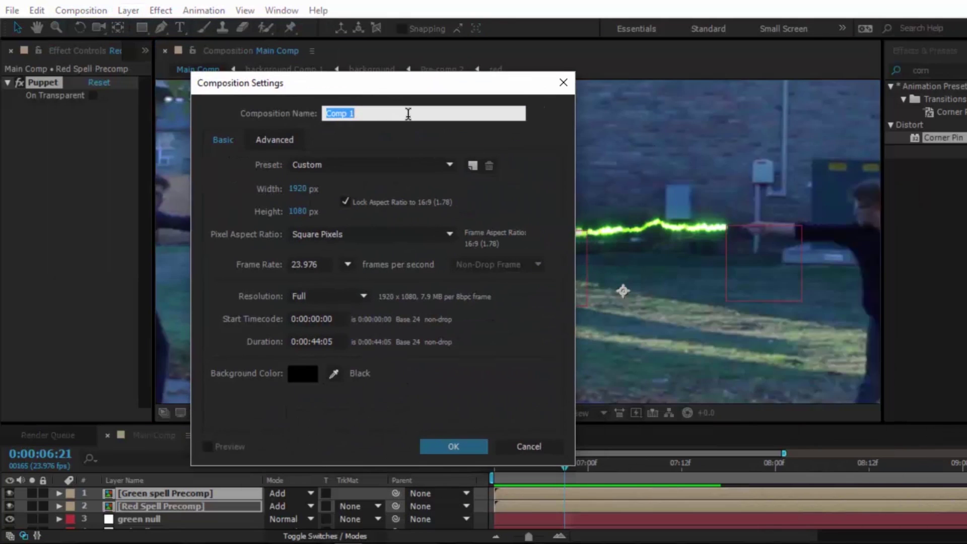
{"action": "type", "text": "200"}
{"action": "key", "text": "Tab"}
{"action": "type", "text": "100"}
{"action": "left_click", "coordinate": [345, 203]}
{"action": "left_click", "coordinate": [294, 212]}
{"action": "type", "text": "1"}
{"action": "type", "text": "light ball"}
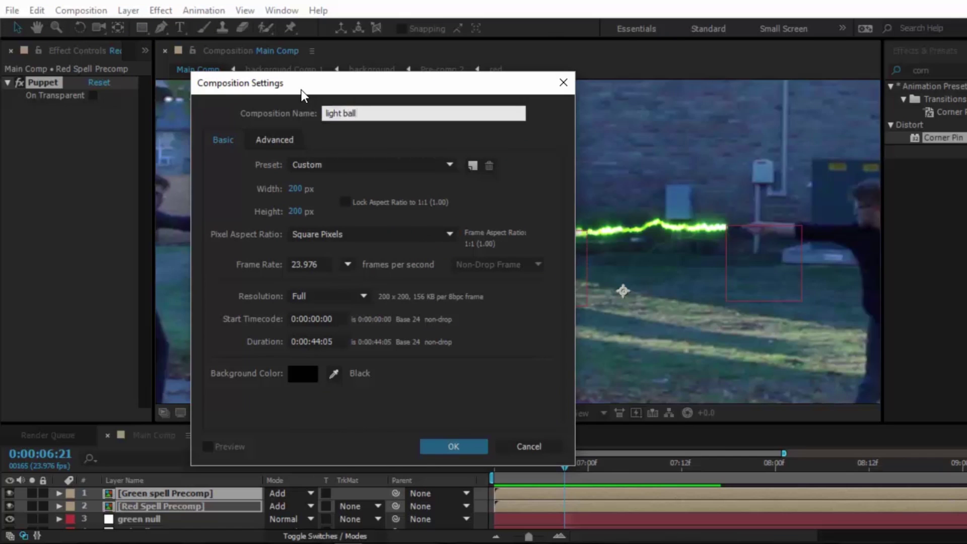
{"action": "key", "text": "Return"}
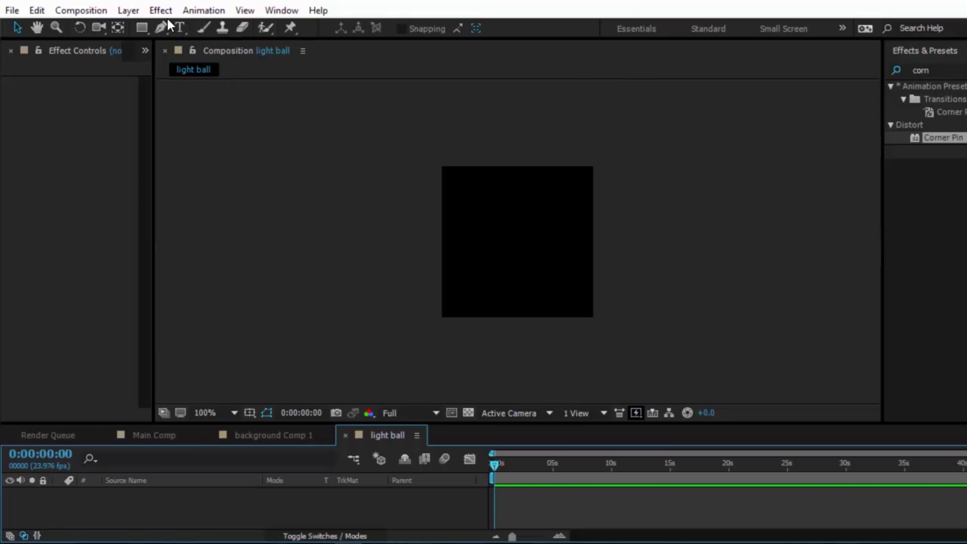
Add a black 000000 solid layer at 200 × 200 px to the light ball composition.
{"action": "left_click", "coordinate": [128, 10]}
{"action": "mouse_move", "coordinate": [171, 8]}
{"action": "left_click", "coordinate": [468, 25]}
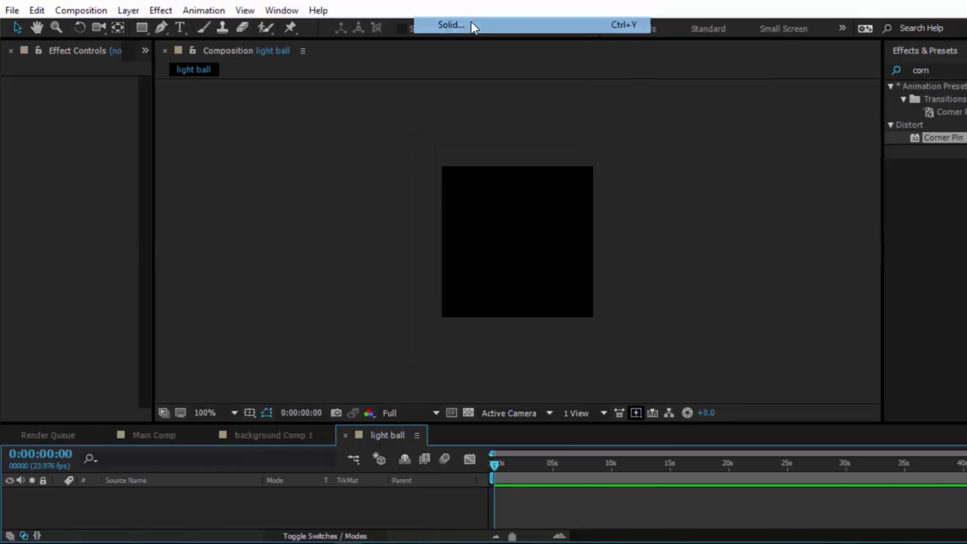
{"action": "left_click", "coordinate": [509, 363]}
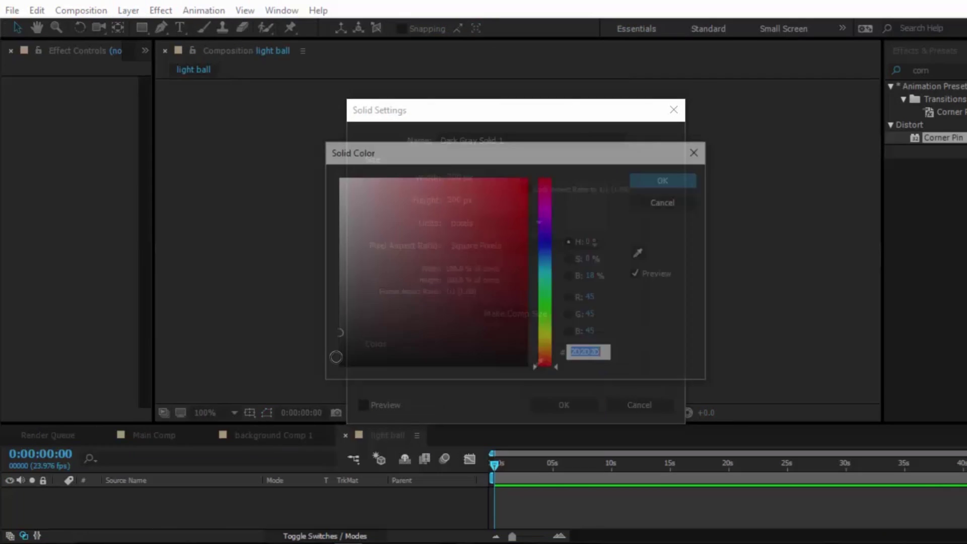
{"action": "type", "text": "000000"}
{"action": "left_click", "coordinate": [657, 180]}
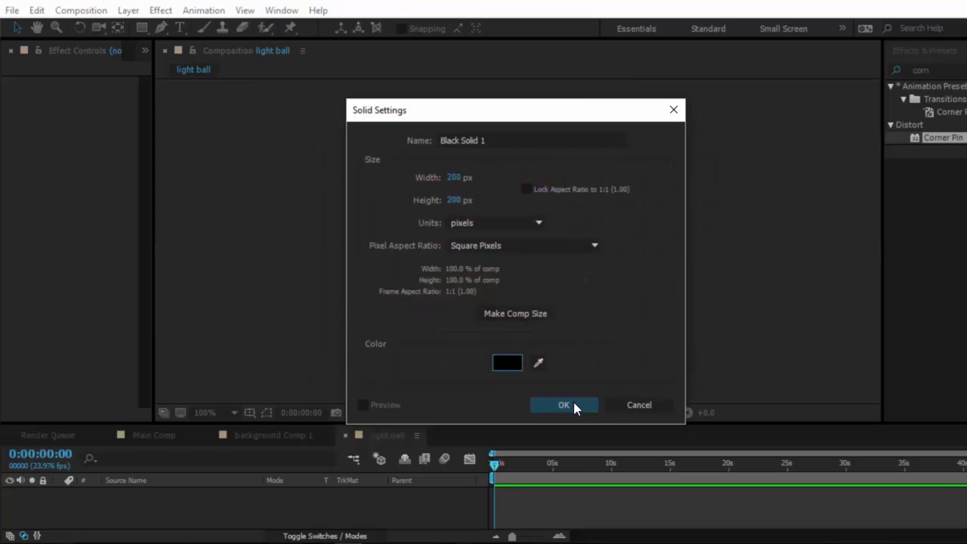
{"action": "left_click", "coordinate": [573, 403]}
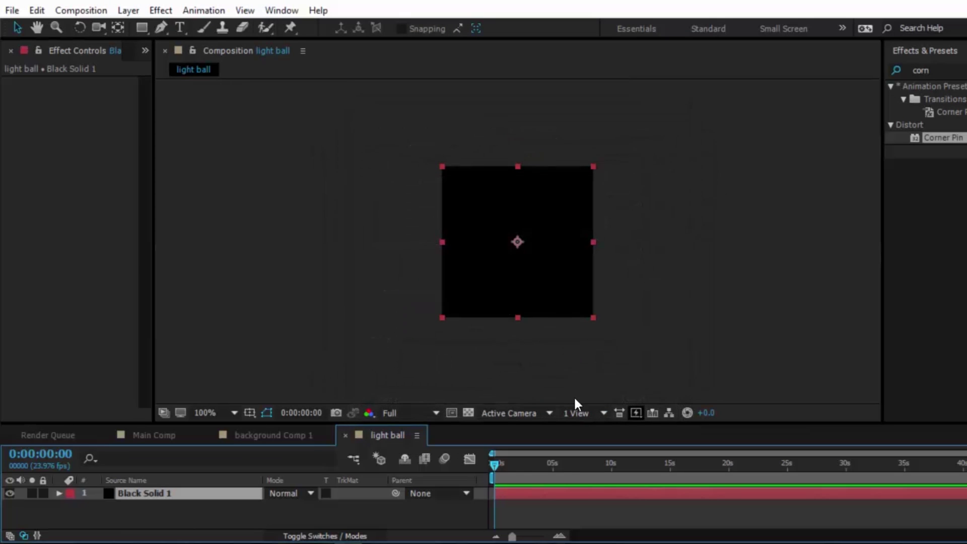
Add a white FFFFFF solid layer above the black solid.
{"action": "left_click", "coordinate": [128, 11]}
{"action": "mouse_move", "coordinate": [197, 8]}
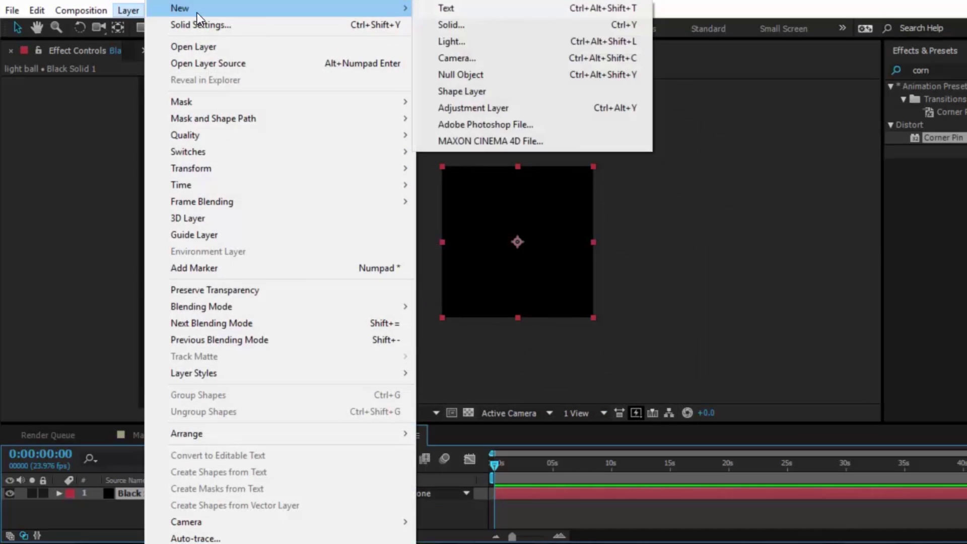
{"action": "left_click", "coordinate": [491, 32]}
{"action": "left_click", "coordinate": [500, 361]}
{"action": "type", "text": "FFFFFF"}
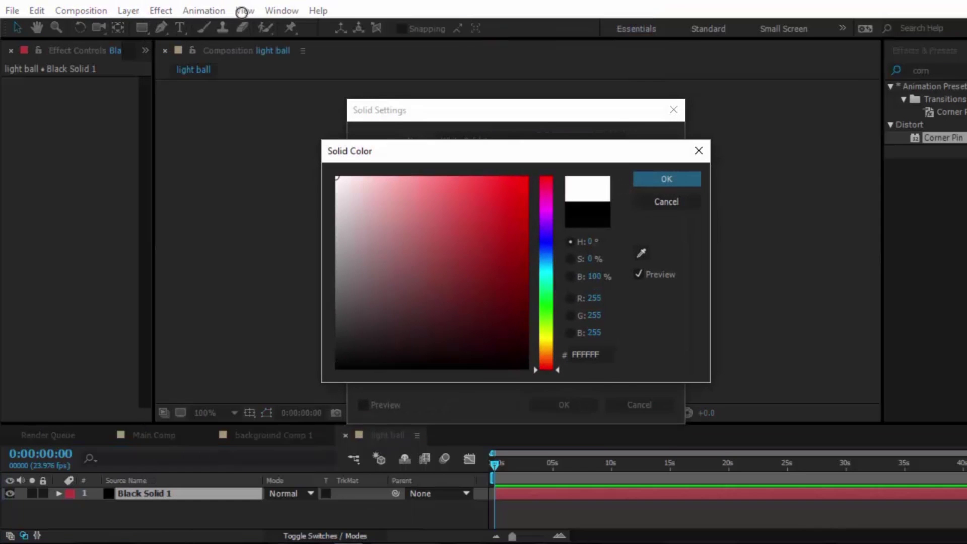
{"action": "left_click", "coordinate": [674, 179]}
{"action": "left_click", "coordinate": [557, 401]}
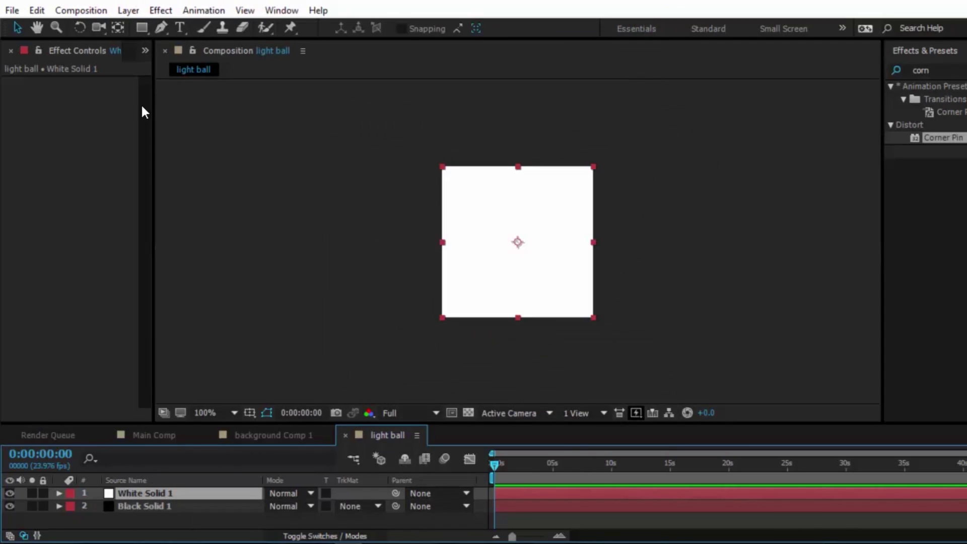
Apply an elliptical mask that fills the whole white solid.
{"action": "left_click_drag", "start_coordinate": [141, 30], "coordinate": [203, 63]}
{"action": "left_click_drag", "start_coordinate": [145, 32], "coordinate": [183, 58]}
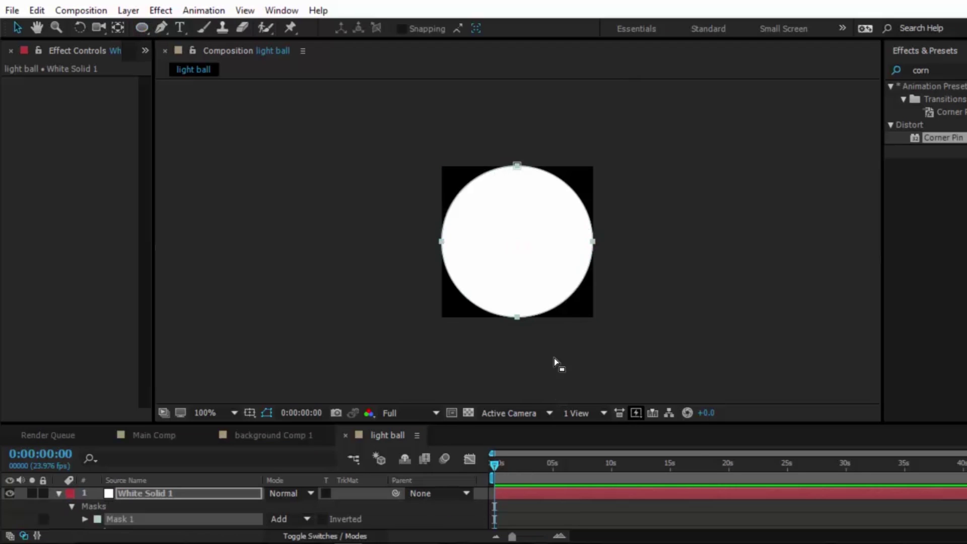
{"action": "key", "text": "period"}
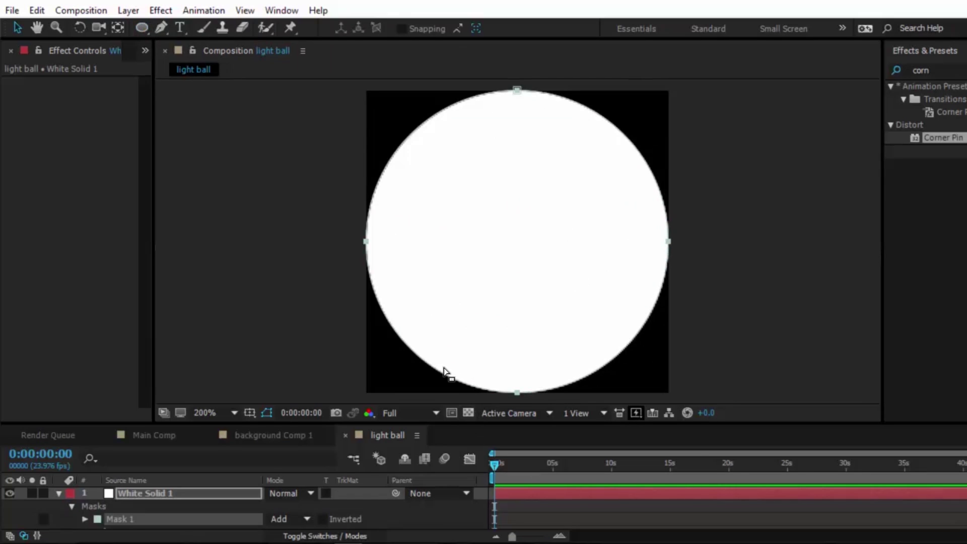
Set the white solid's mask feather to 40 pixels and its mask expansion to -40 pixels.
{"action": "left_click_drag", "start_coordinate": [259, 422], "coordinate": [225, 364]}
{"action": "left_click", "coordinate": [85, 460]}
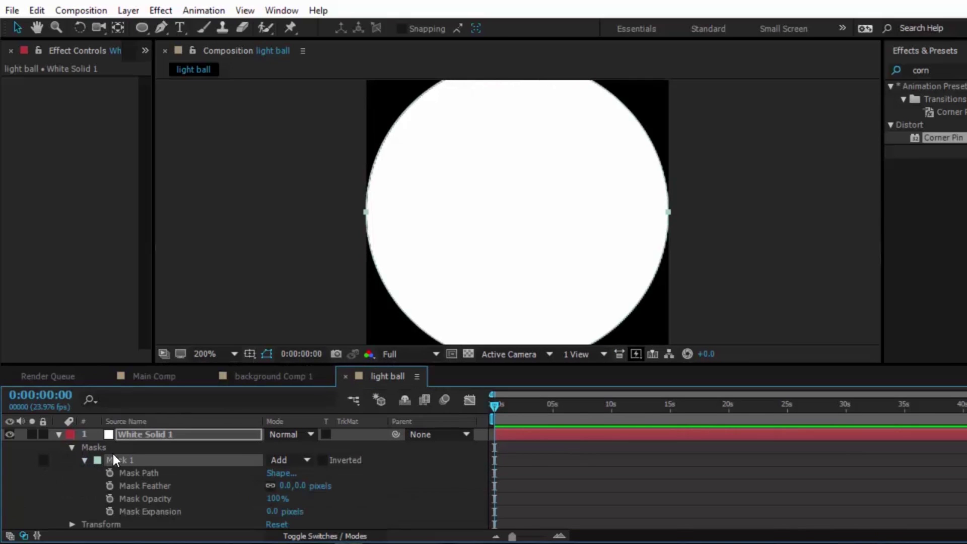
{"action": "left_click_drag", "start_coordinate": [304, 489], "coordinate": [328, 479]}
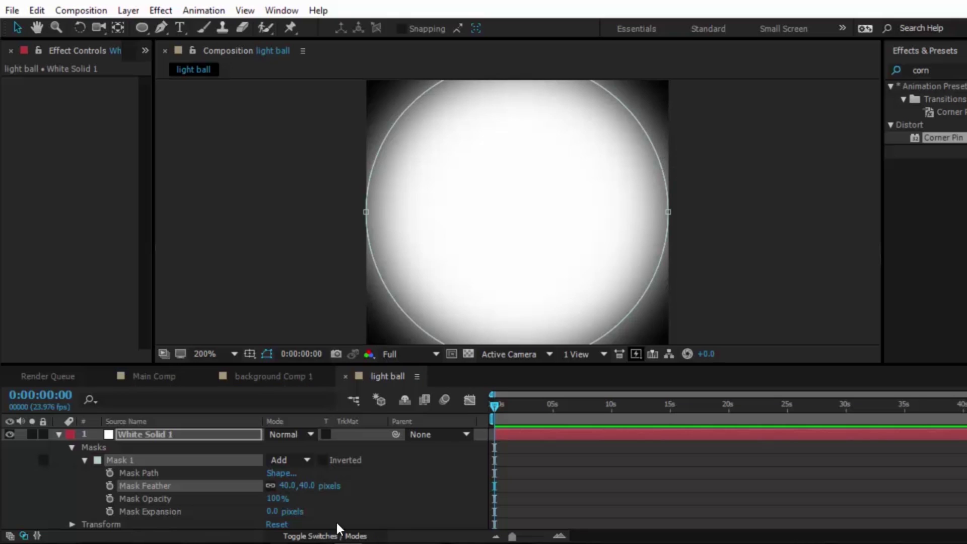
{"action": "left_click", "coordinate": [275, 511]}
{"action": "type", "text": "-40"}
{"action": "left_click", "coordinate": [406, 503]}
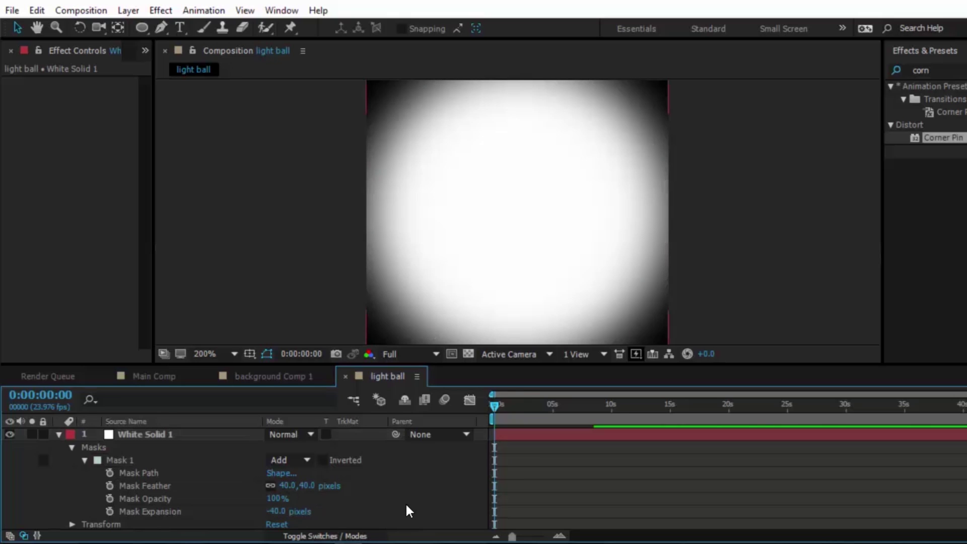
{"action": "left_click_drag", "start_coordinate": [542, 406], "coordinate": [489, 403]}
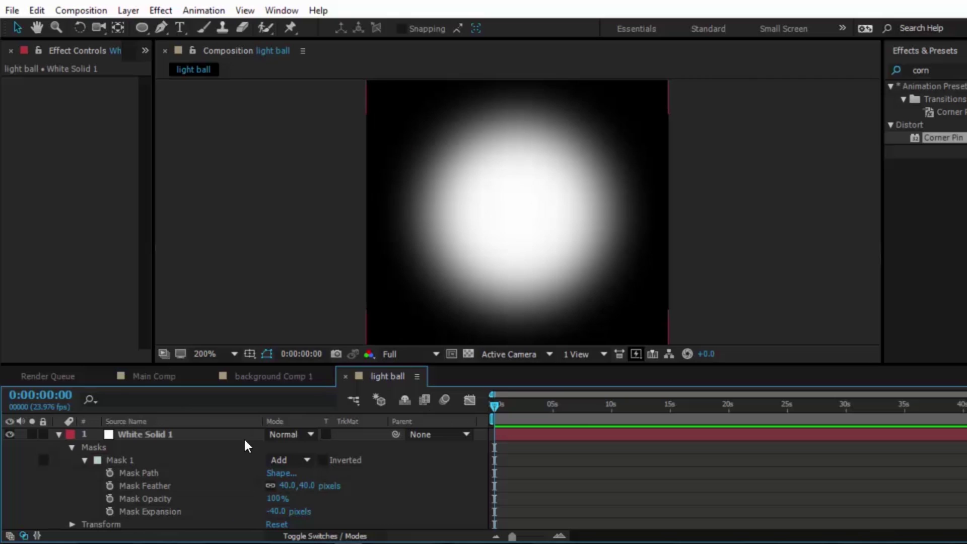
Lower the white solid's opacity to 24%.
{"action": "scroll", "coordinate": [153, 478], "scroll_direction": "down", "scroll_amount": 1}
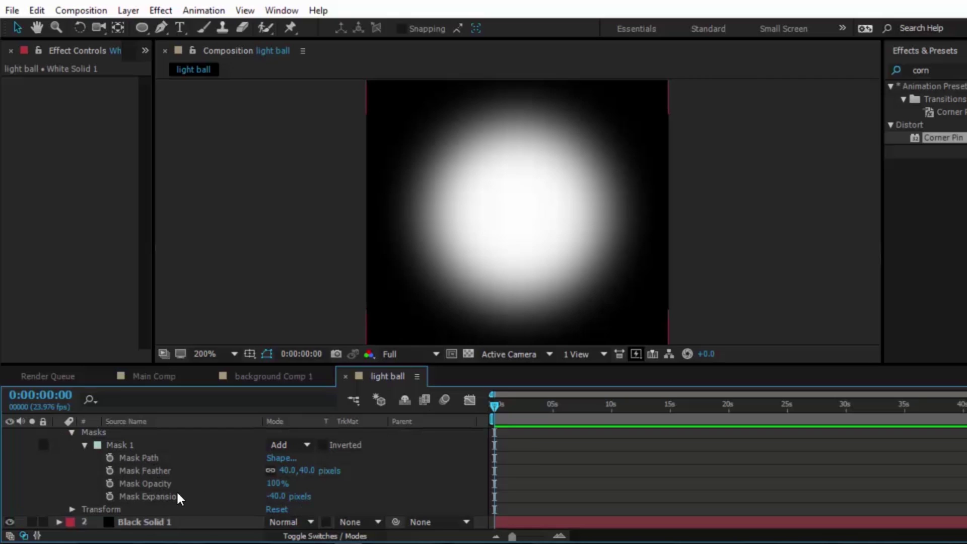
{"action": "scroll", "coordinate": [129, 445], "scroll_direction": "up", "scroll_amount": 1}
{"action": "left_click", "coordinate": [134, 434]}
{"action": "key", "text": "t"}
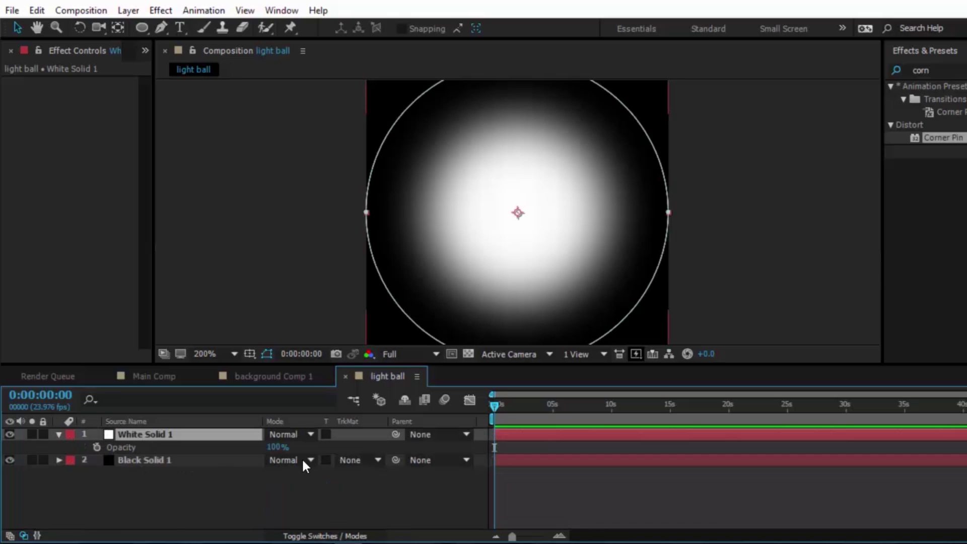
{"action": "left_click_drag", "start_coordinate": [280, 448], "coordinate": [224, 451]}
Duplicate the white solid, scale the copy to about half size around the centre, and set its blending mode to Add.
{"action": "key", "text": "ctrl+d"}
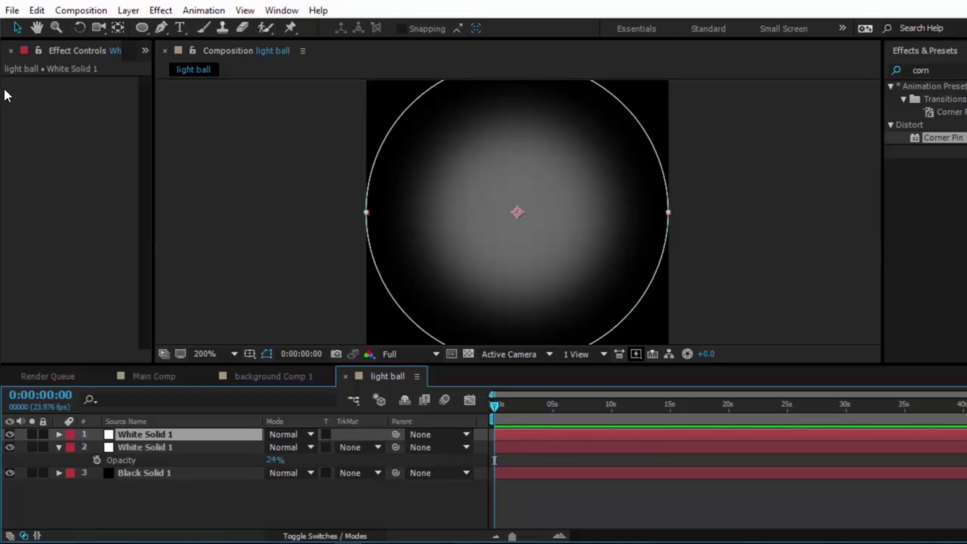
{"action": "key", "text": "comma"}
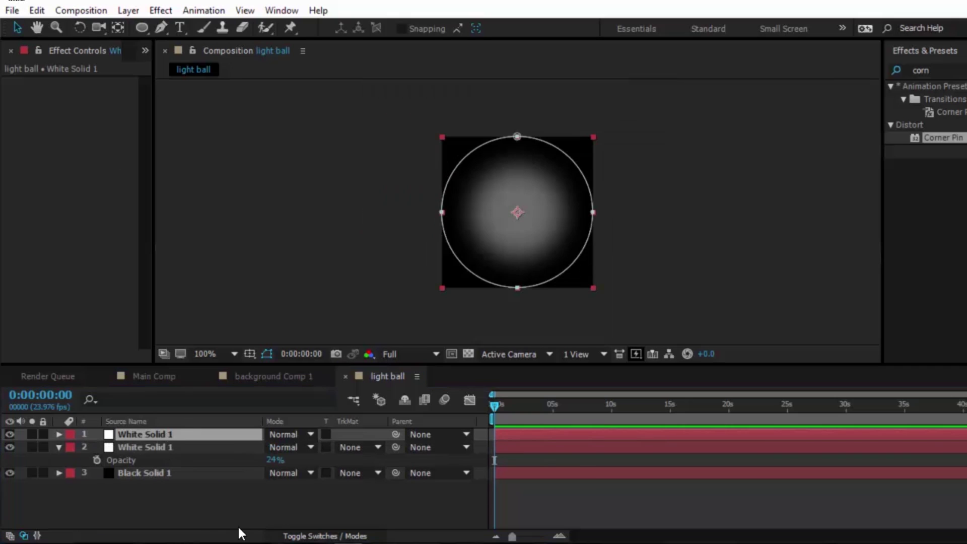
{"action": "left_click_drag", "start_coordinate": [442, 138], "coordinate": [479, 161]}
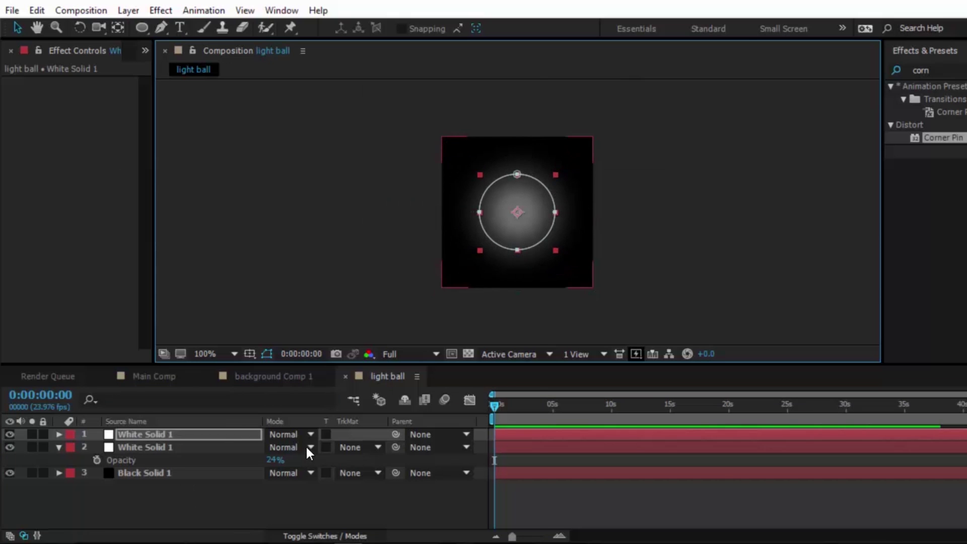
{"action": "left_click", "coordinate": [308, 435]}
{"action": "left_click", "coordinate": [373, 212]}
Build up the glow with two more duplicates of the Add-blended white solid, sized progressively smaller around the centre.
{"action": "key", "text": "period"}
{"action": "key", "text": "period"}
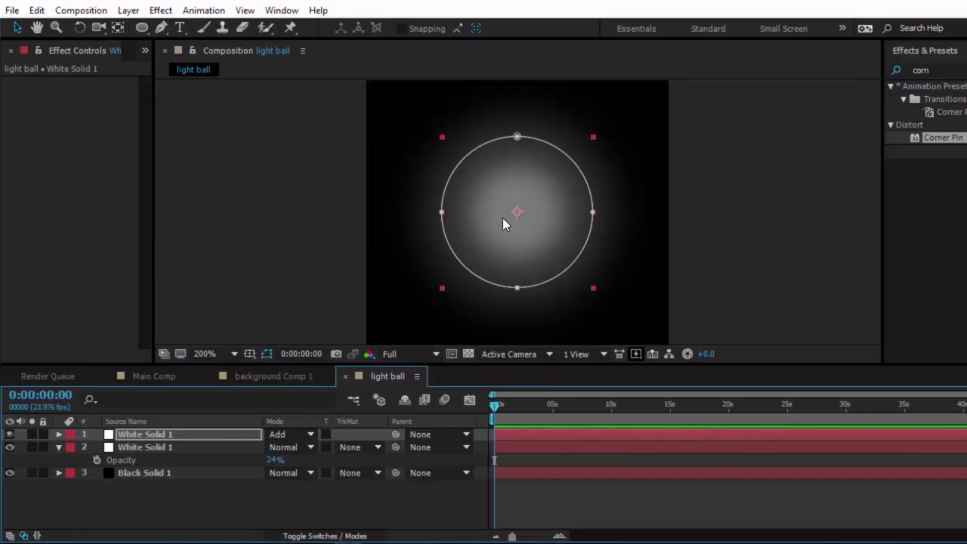
{"action": "left_click_drag", "start_coordinate": [446, 137], "coordinate": [504, 189]}
{"action": "key", "text": "ctrl+d"}
{"action": "key", "text": "ctrl+d"}
{"action": "left_click", "coordinate": [332, 190]}
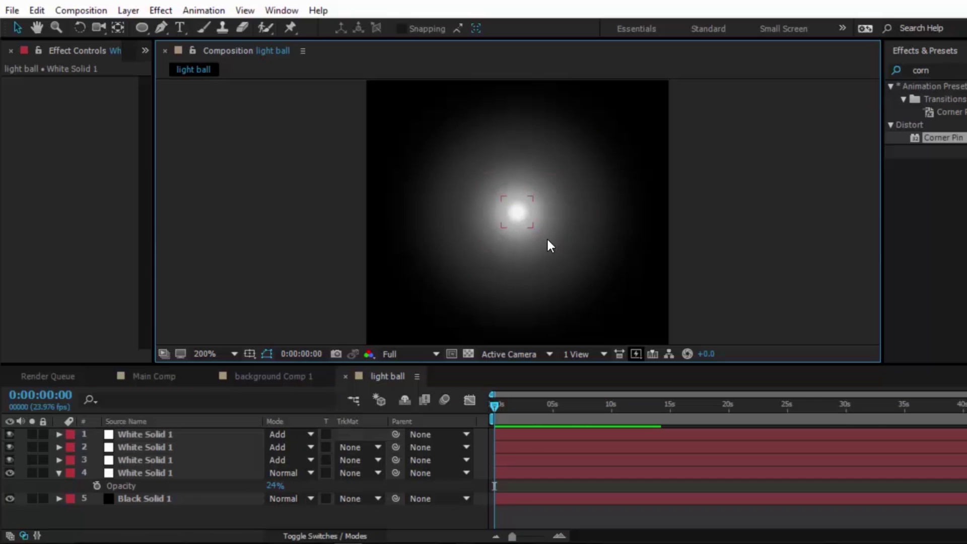
Set the blending mode of the lowest, full-size white solid to Add.
{"action": "left_click", "coordinate": [516, 214]}
{"action": "left_click", "coordinate": [289, 199]}
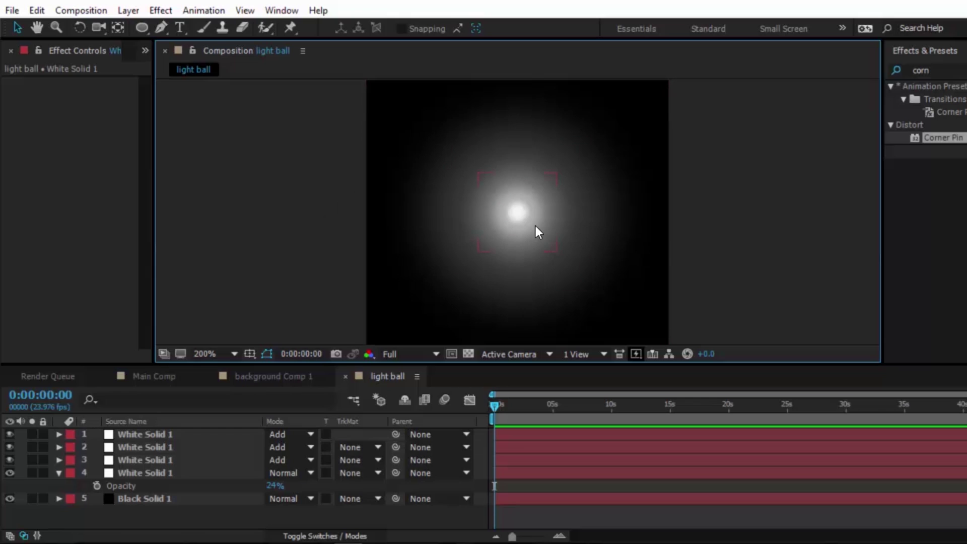
{"action": "key", "text": "period"}
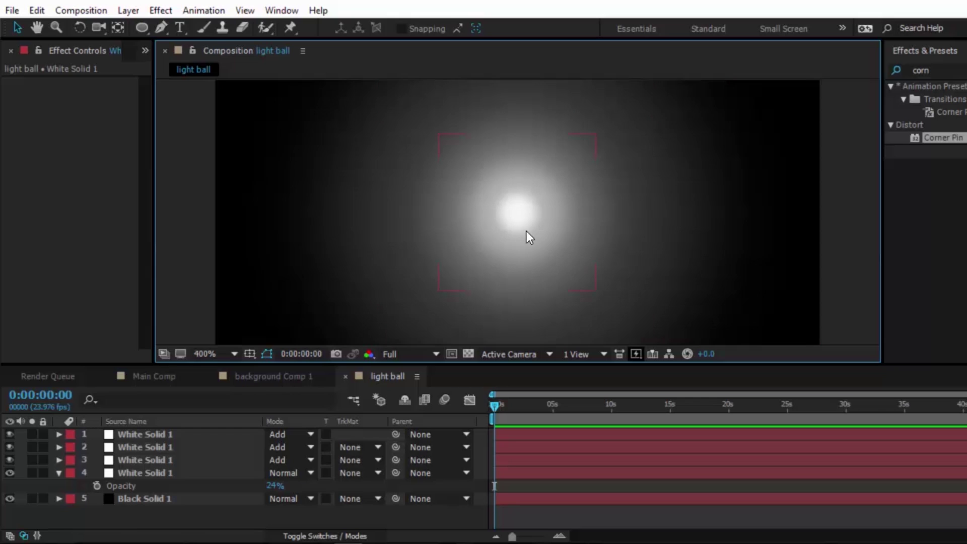
{"action": "left_click", "coordinate": [512, 217]}
{"action": "left_click", "coordinate": [355, 252]}
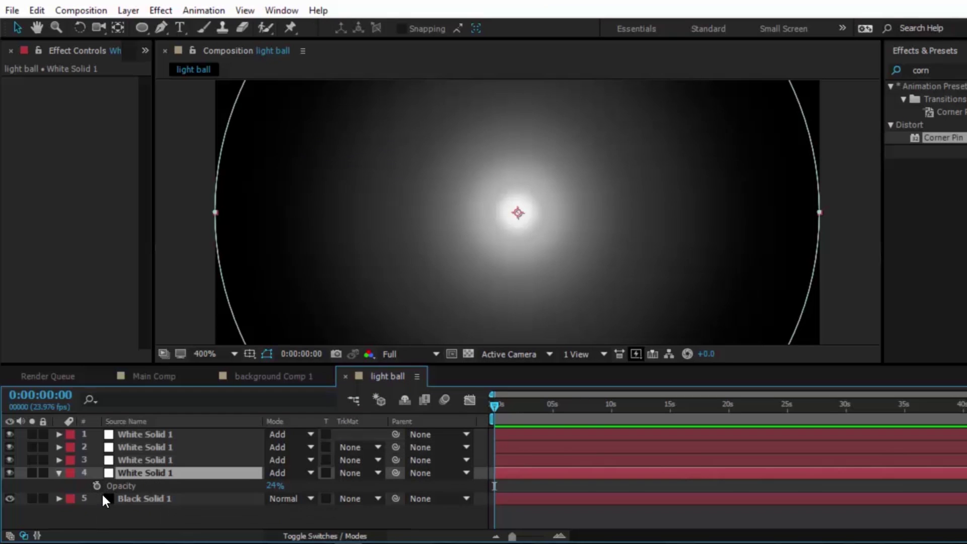
Give the lowest white solid's opacity the expression wiggle(3,10).
{"action": "left_click", "coordinate": [97, 485], "text": "alt"}
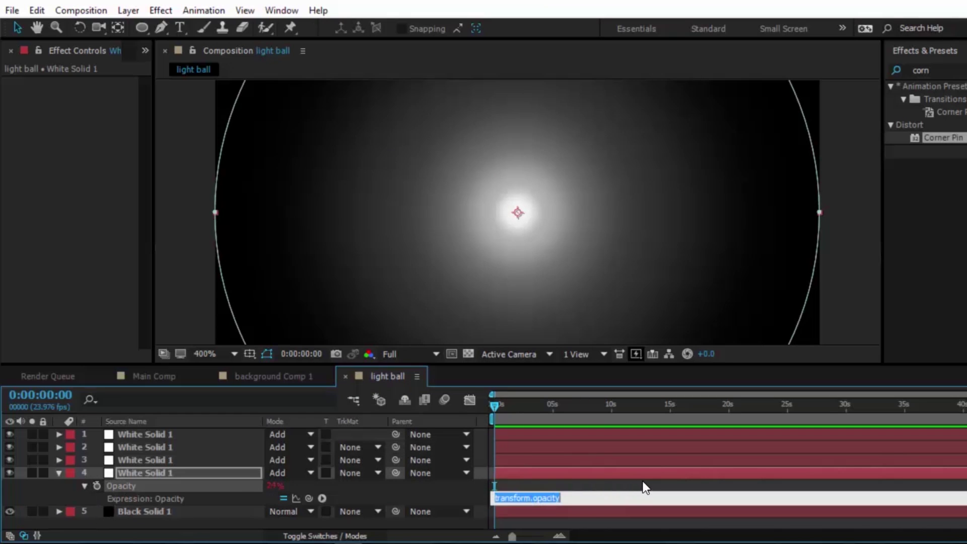
{"action": "type", "text": "wiggle(3,"}
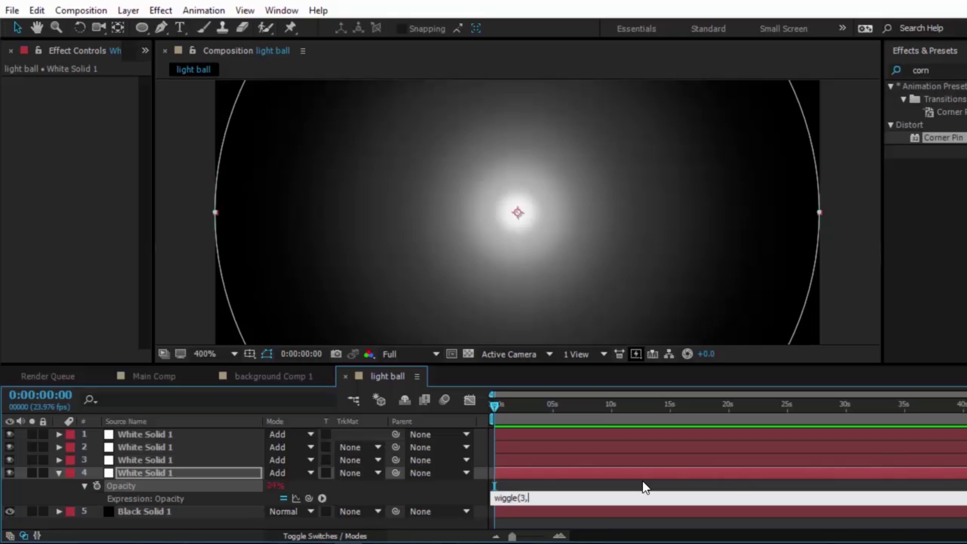
{"action": "type", "text": "10)"}
{"action": "left_click", "coordinate": [543, 484]}
Copy only the opacity expression from the lowest white solid and paste it onto the three white solids above.
{"action": "right_click", "coordinate": [137, 497]}
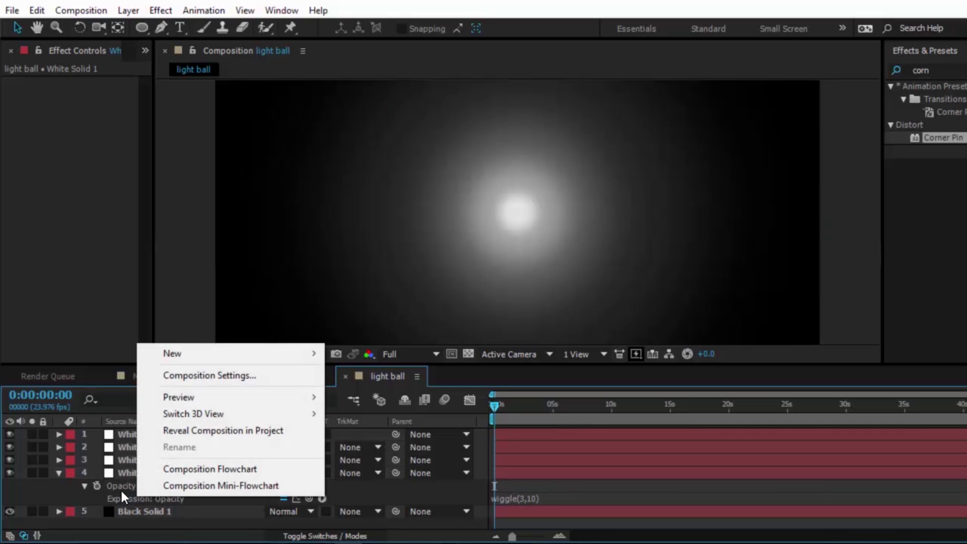
{"action": "right_click", "coordinate": [126, 485]}
{"action": "left_click", "coordinate": [172, 459]}
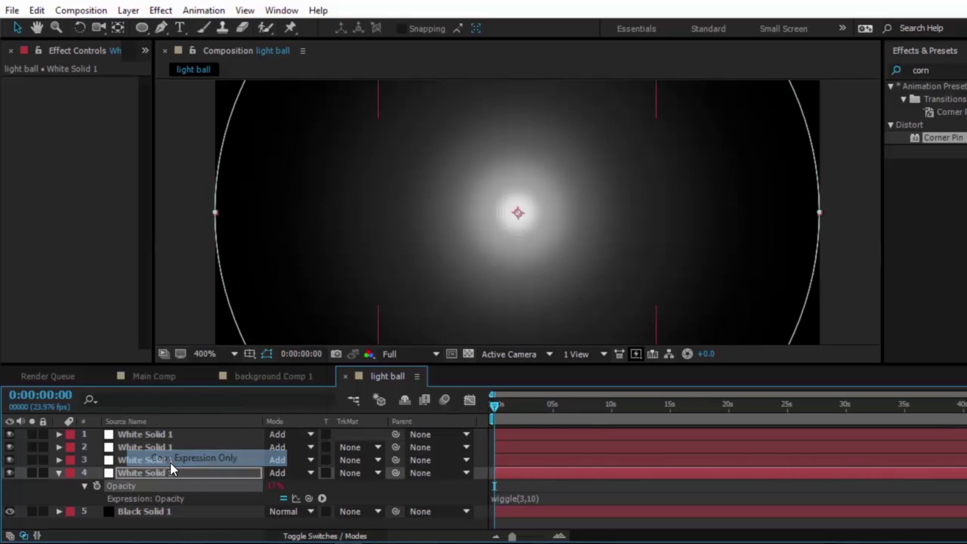
{"action": "left_click", "coordinate": [156, 461]}
{"action": "left_click", "coordinate": [156, 432], "text": "shift"}
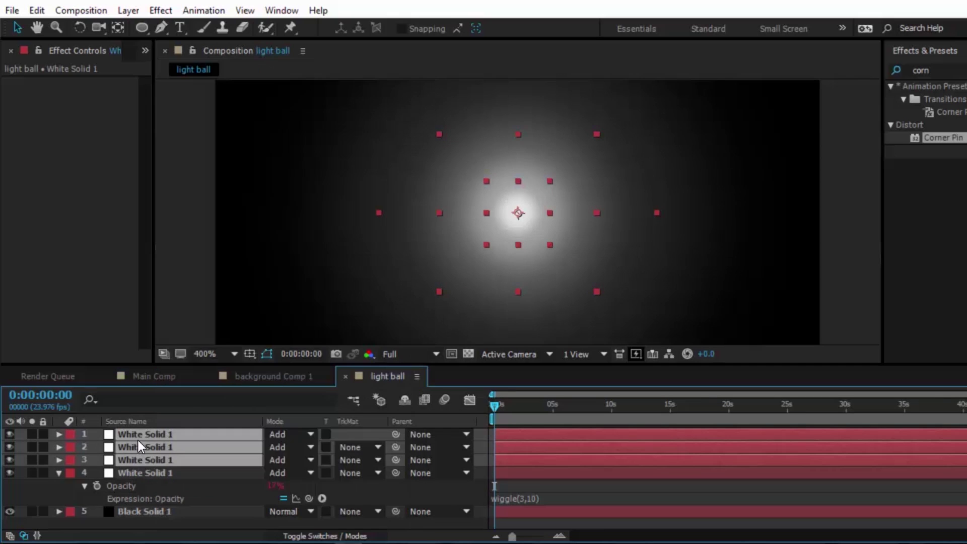
{"action": "key", "text": "ctrl+v"}
{"action": "left_click", "coordinate": [183, 475]}
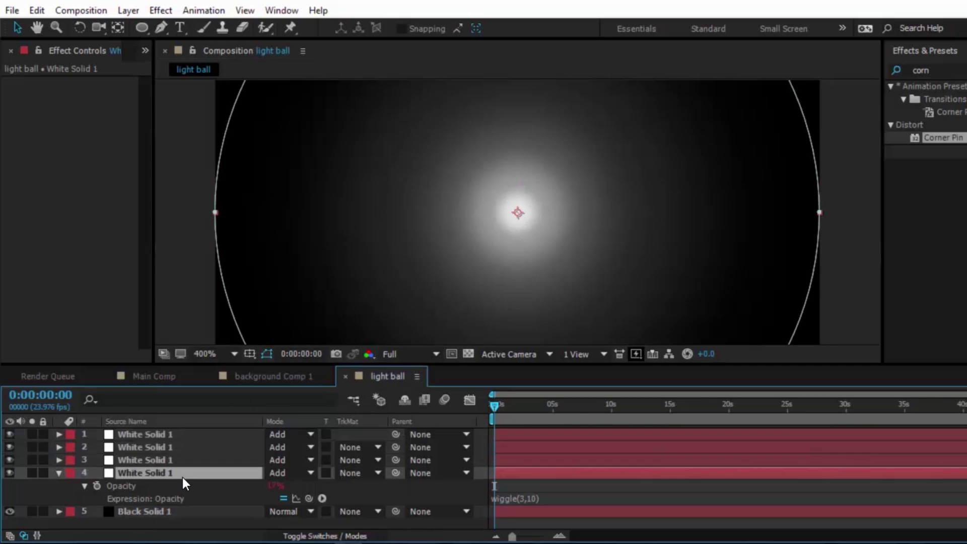
{"action": "left_click", "coordinate": [229, 496]}
Frame the whole light ball and preview its flicker from the start of the composition.
{"action": "scroll", "coordinate": [685, 271], "scroll_direction": "down", "scroll_amount": 1}
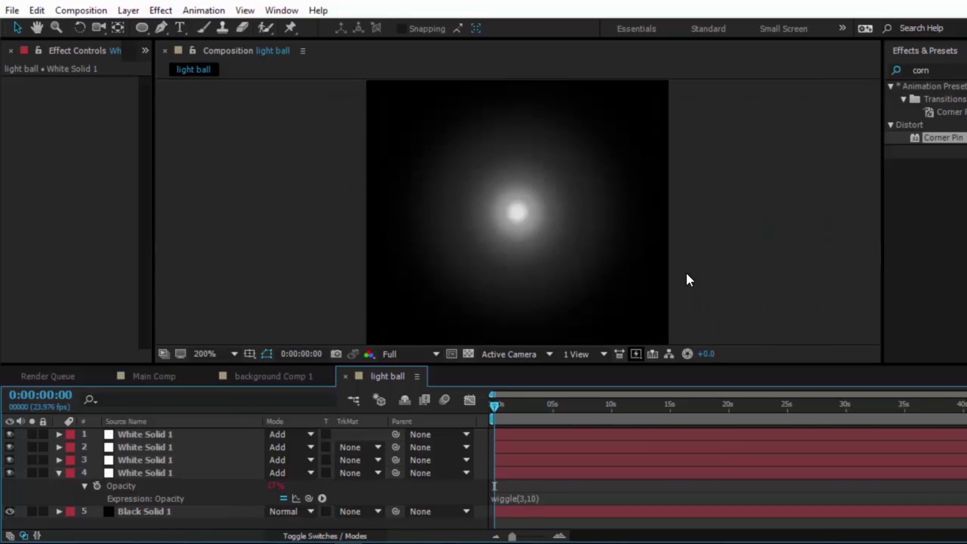
{"action": "left_click_drag", "start_coordinate": [335, 276], "coordinate": [352, 308]}
{"action": "left_click_drag", "start_coordinate": [489, 411], "coordinate": [467, 403]}
{"action": "key", "text": "space"}
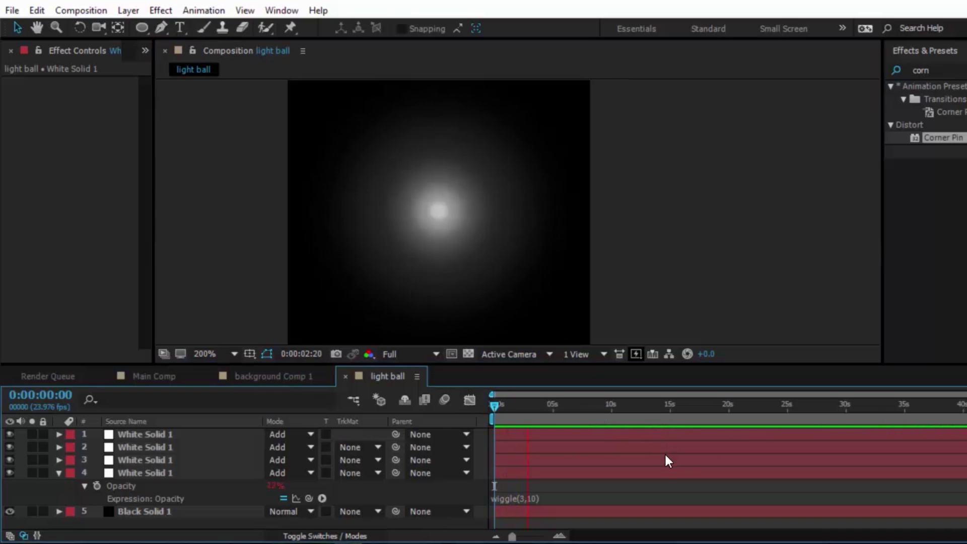
{"action": "key", "text": "space"}
{"action": "key", "text": "space"}
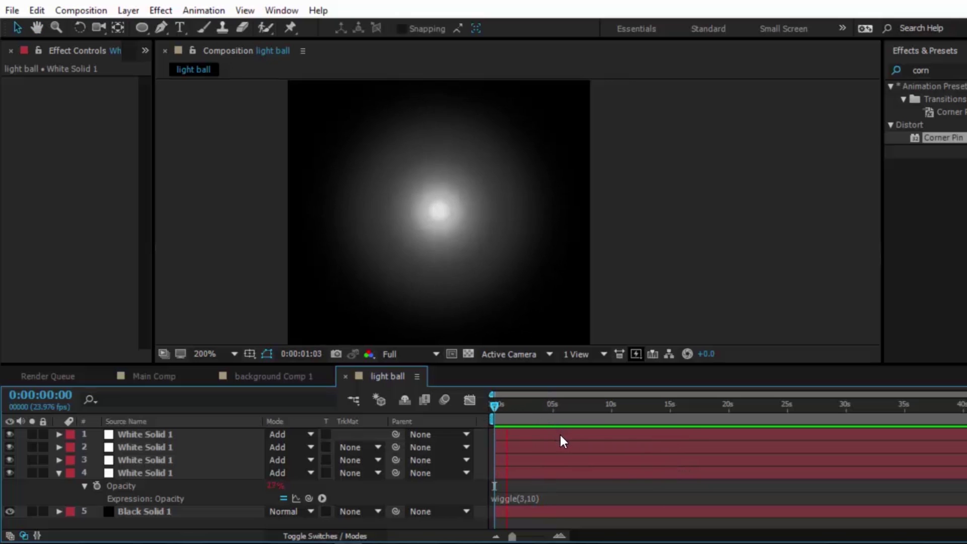
{"action": "key", "text": "space"}
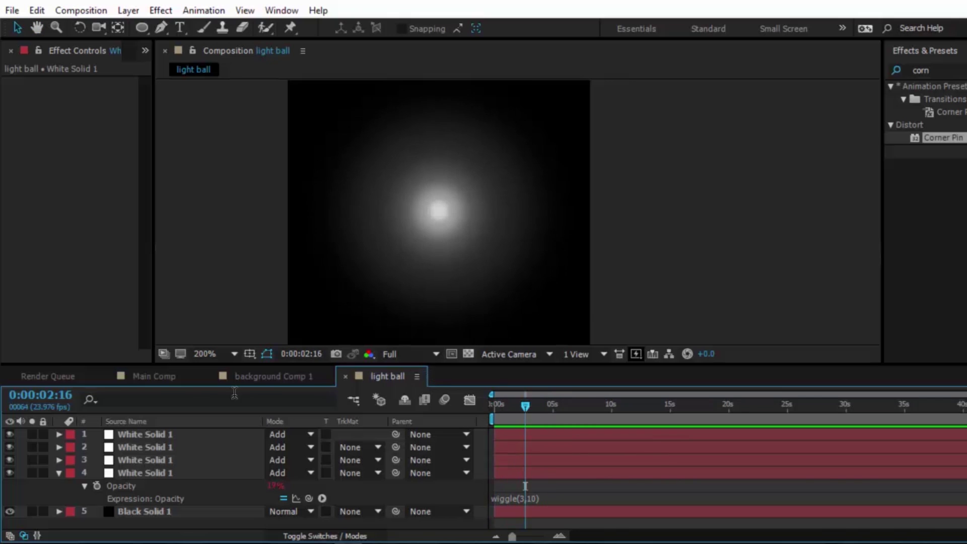
Add the light ball composition as the top layer of Main Comp and parent it to the green null.
{"action": "left_click", "coordinate": [136, 376]}
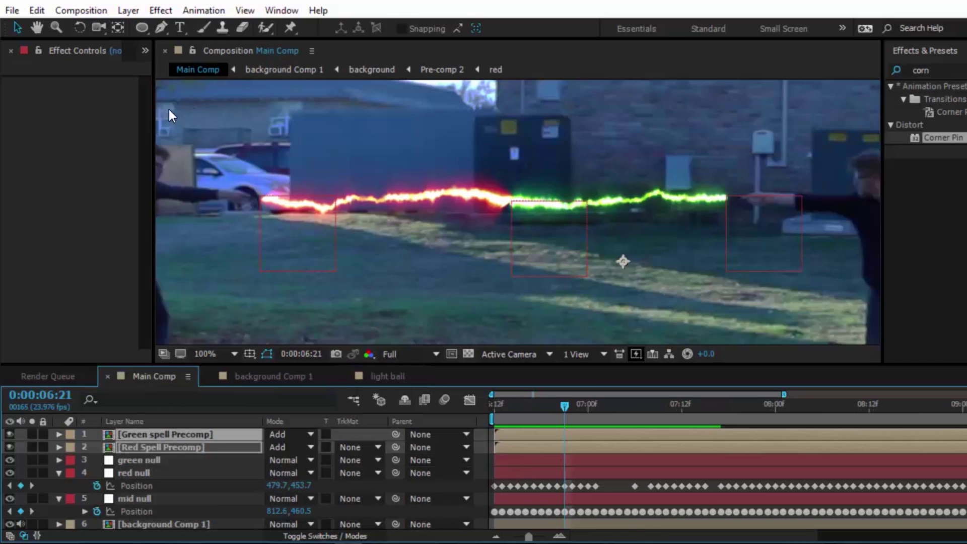
{"action": "left_click_drag", "start_coordinate": [159, 102], "coordinate": [277, 103]}
{"action": "left_click", "coordinate": [179, 50]}
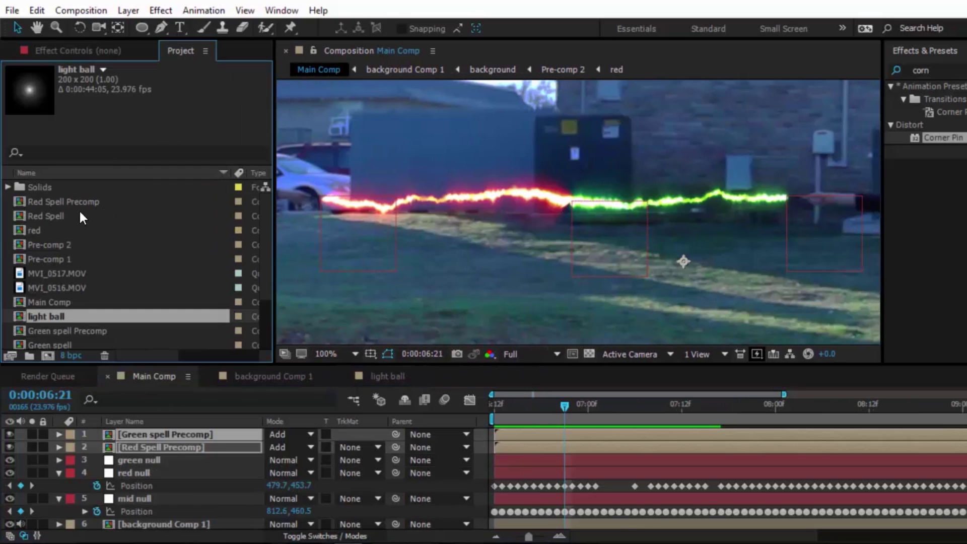
{"action": "left_click_drag", "start_coordinate": [56, 316], "coordinate": [222, 434]}
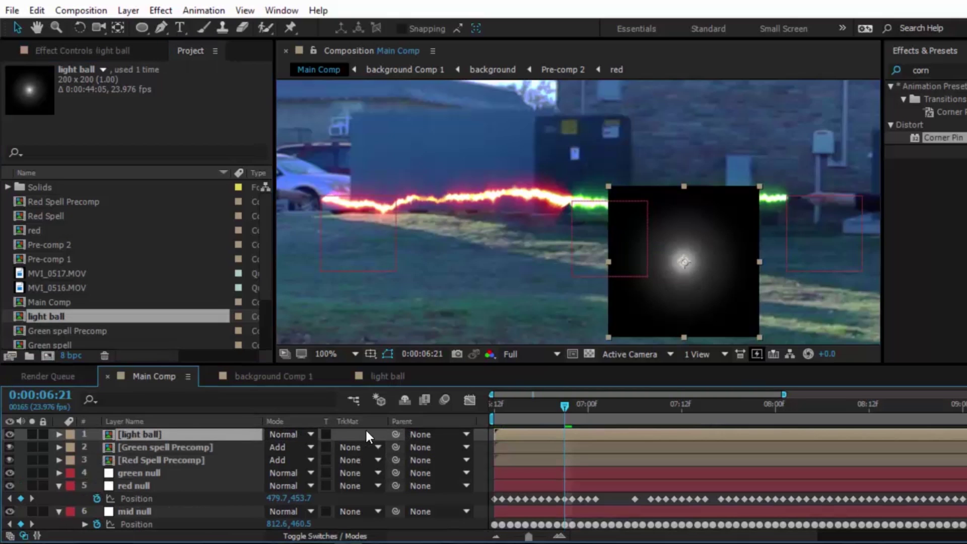
{"action": "left_click_drag", "start_coordinate": [396, 434], "coordinate": [167, 473]}
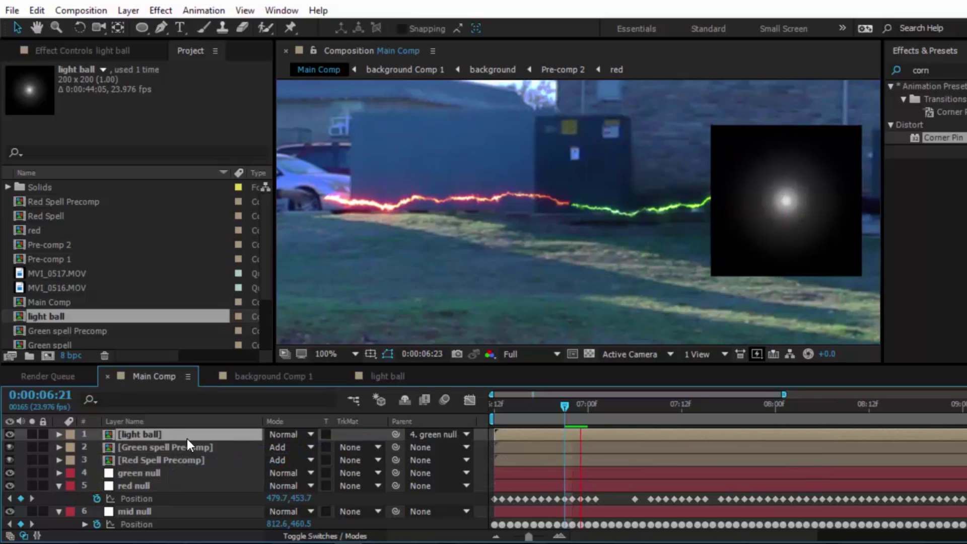
Set the light ball layer's blending mode to Add and check it over the footage near 0:00:06:20.
{"action": "left_click", "coordinate": [282, 434]}
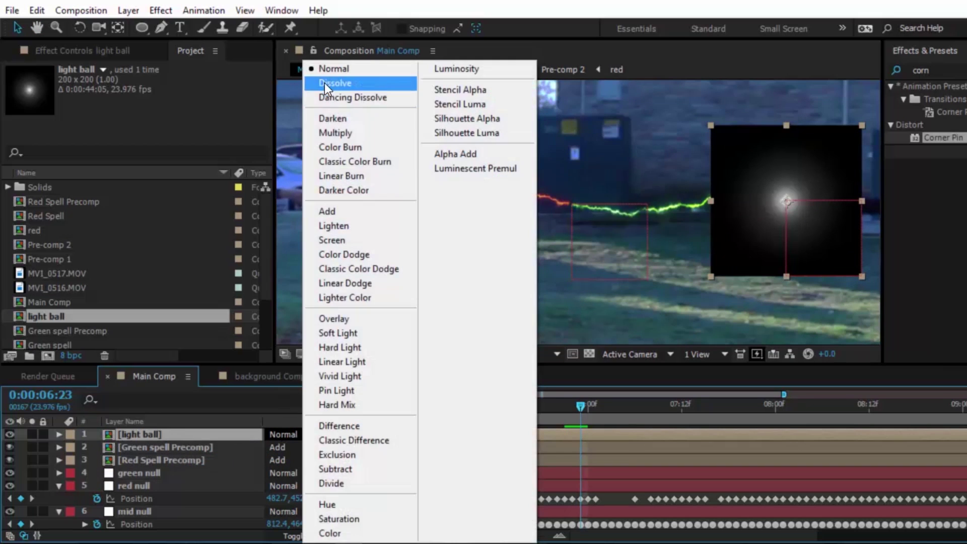
{"action": "left_click", "coordinate": [363, 211]}
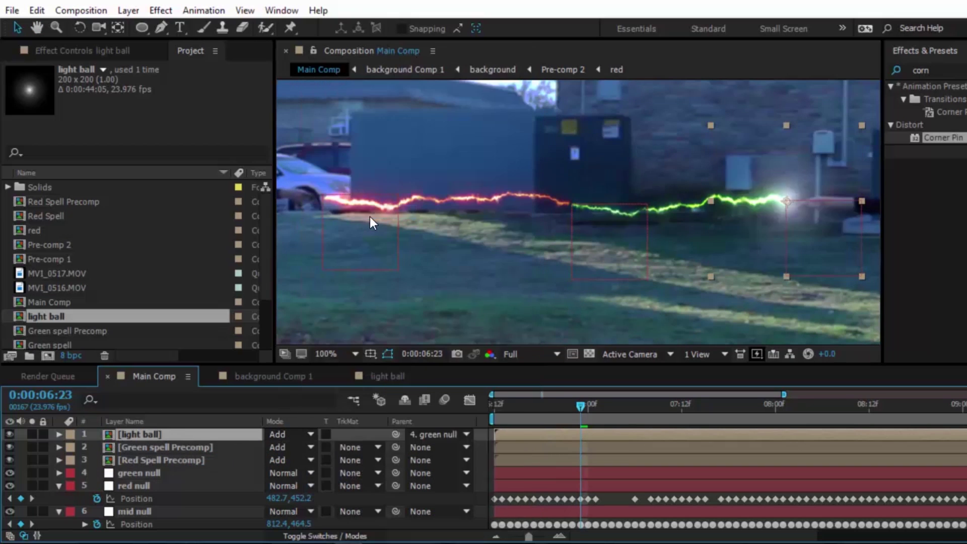
{"action": "left_click_drag", "start_coordinate": [608, 403], "coordinate": [557, 407]}
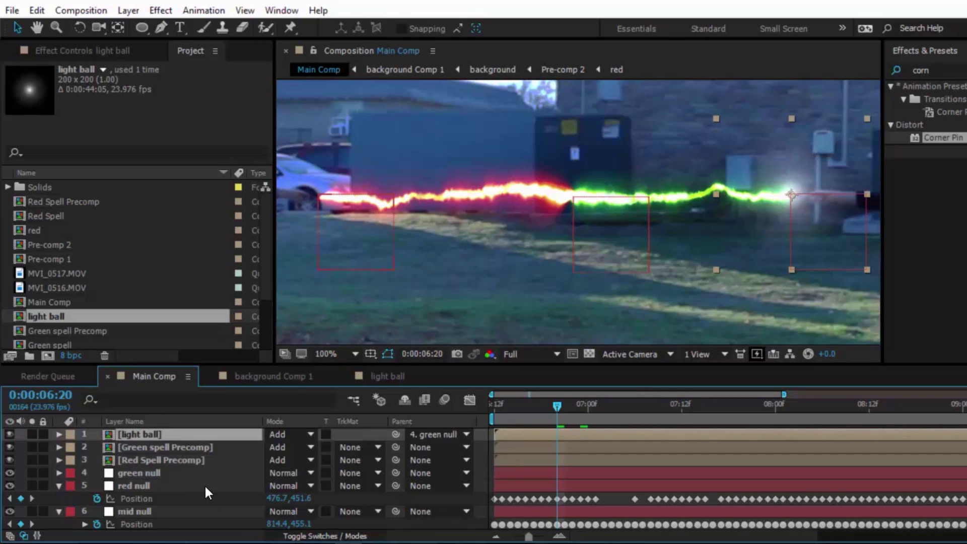
Duplicate the light ball layer, parent the copy to the red null, and preview both light balls.
{"action": "key", "text": "ctrl+d"}
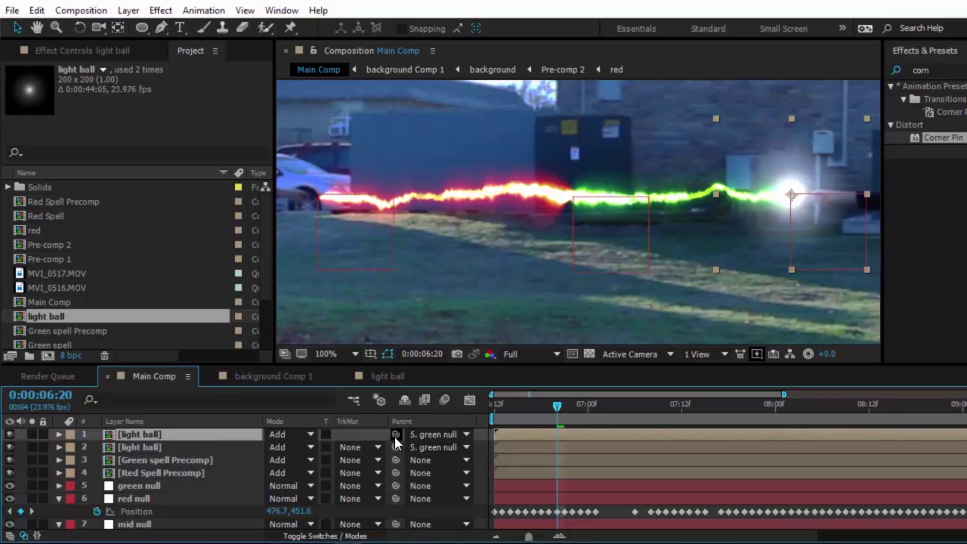
{"action": "left_click_drag", "start_coordinate": [395, 434], "coordinate": [155, 494]}
{"action": "left_click_drag", "start_coordinate": [565, 403], "coordinate": [539, 413]}
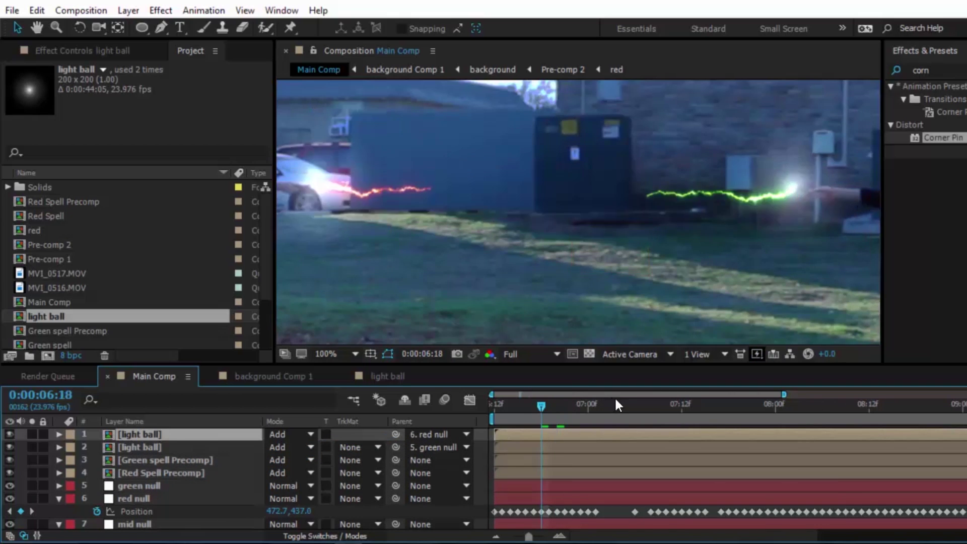
{"action": "key", "text": "space"}
{"action": "key", "text": "space"}
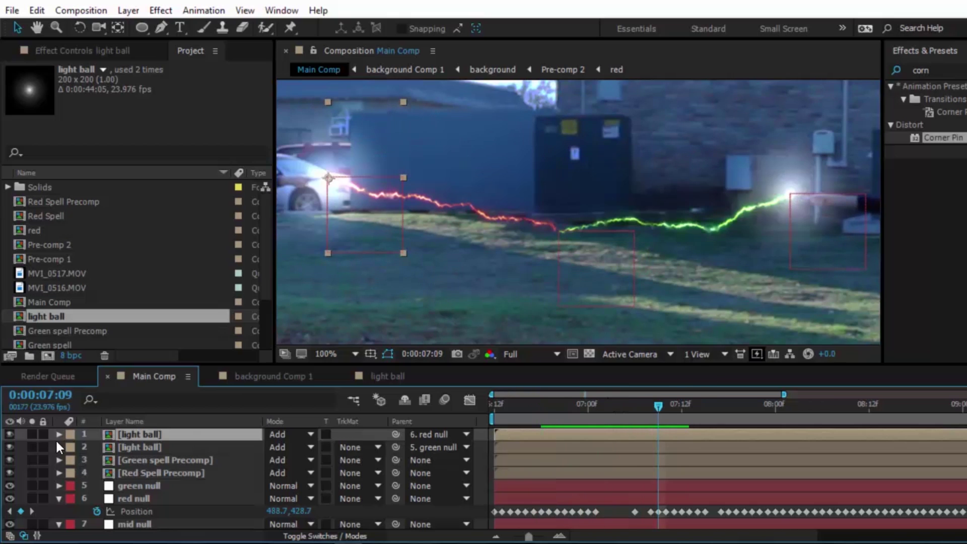
Solo both light ball layers and apply the Curves effect to the one parented to the green null.
{"action": "left_click_drag", "start_coordinate": [33, 435], "coordinate": [33, 447]}
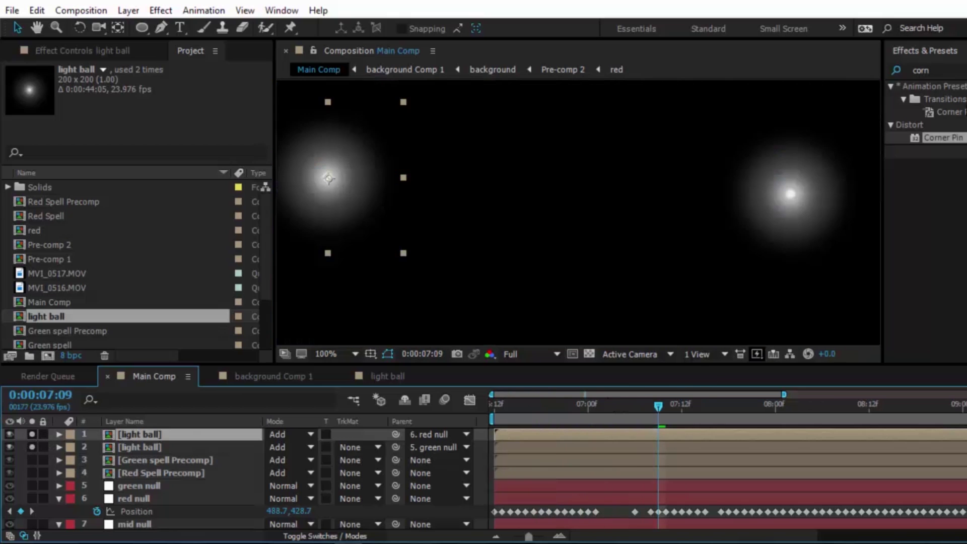
{"action": "left_click", "coordinate": [941, 71]}
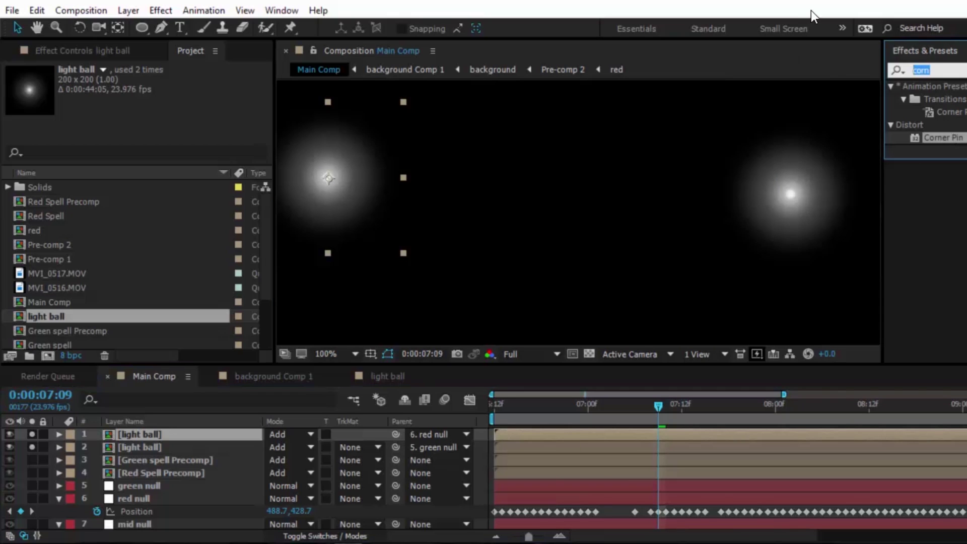
{"action": "type", "text": "curv"}
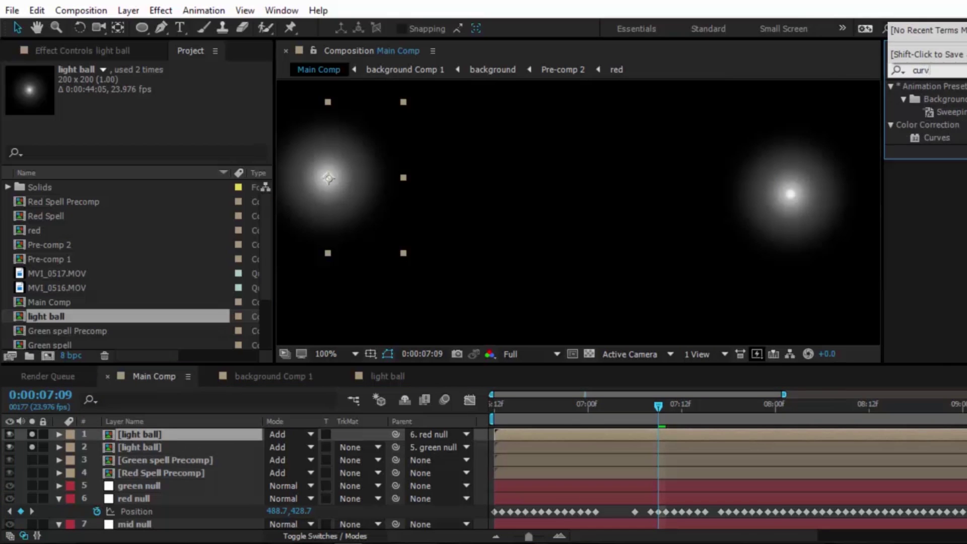
{"action": "left_click", "coordinate": [146, 446]}
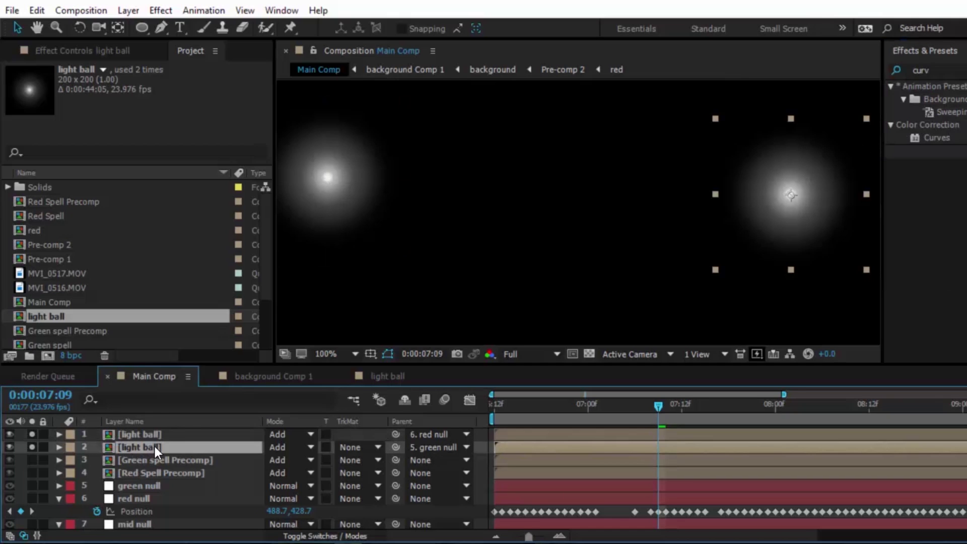
{"action": "left_click_drag", "start_coordinate": [937, 137], "coordinate": [168, 446]}
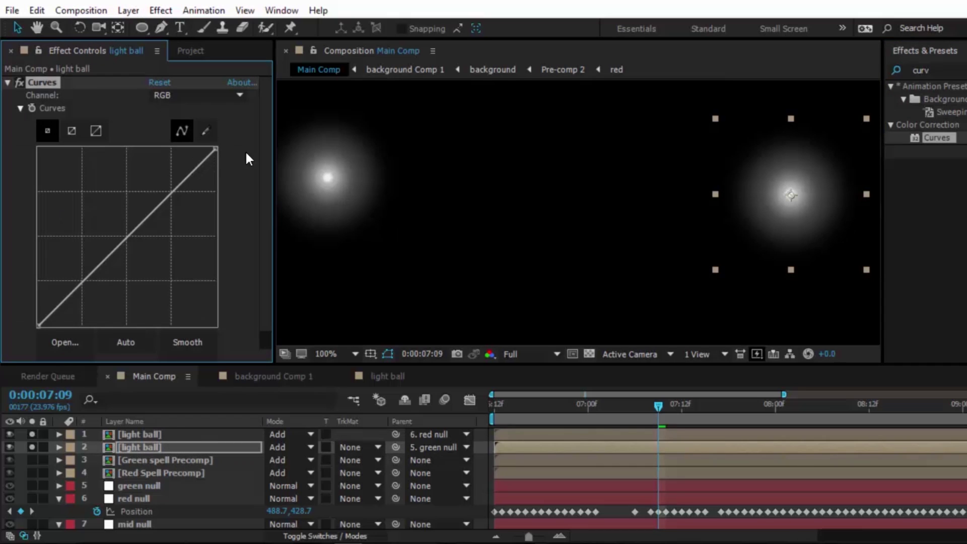
Raise the midtones of the Green channel curve on the green null's light ball.
{"action": "left_click", "coordinate": [204, 96]}
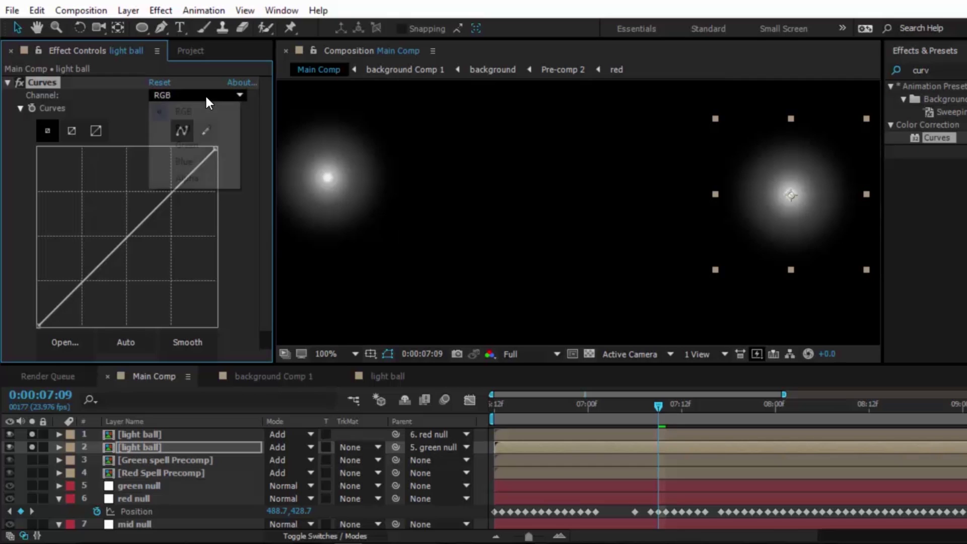
{"action": "left_click", "coordinate": [201, 146]}
{"action": "left_click_drag", "start_coordinate": [126, 238], "coordinate": [109, 210]}
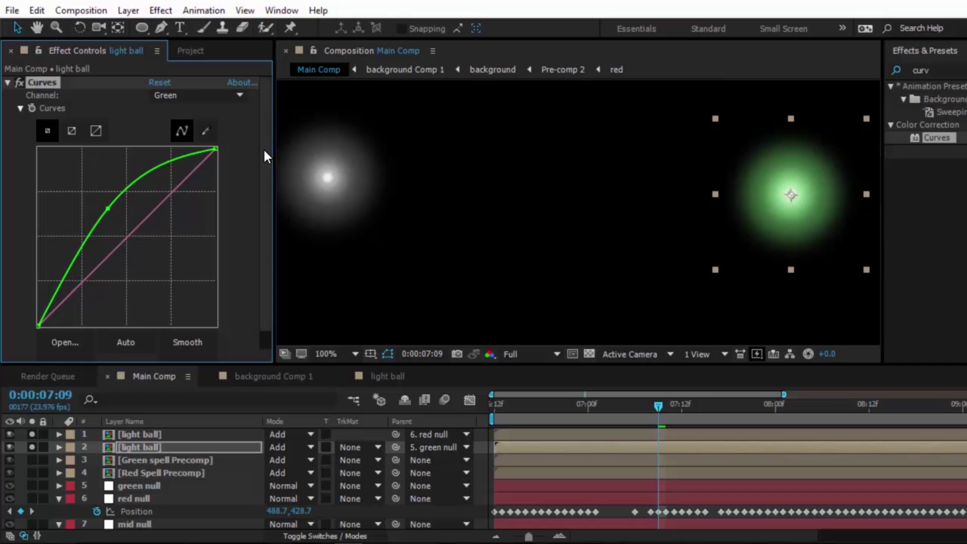
Raise the highlights of the Red channel curve on the green null's light ball and pull its lower part back to the diagonal.
{"action": "left_click", "coordinate": [195, 98]}
{"action": "left_click", "coordinate": [198, 127]}
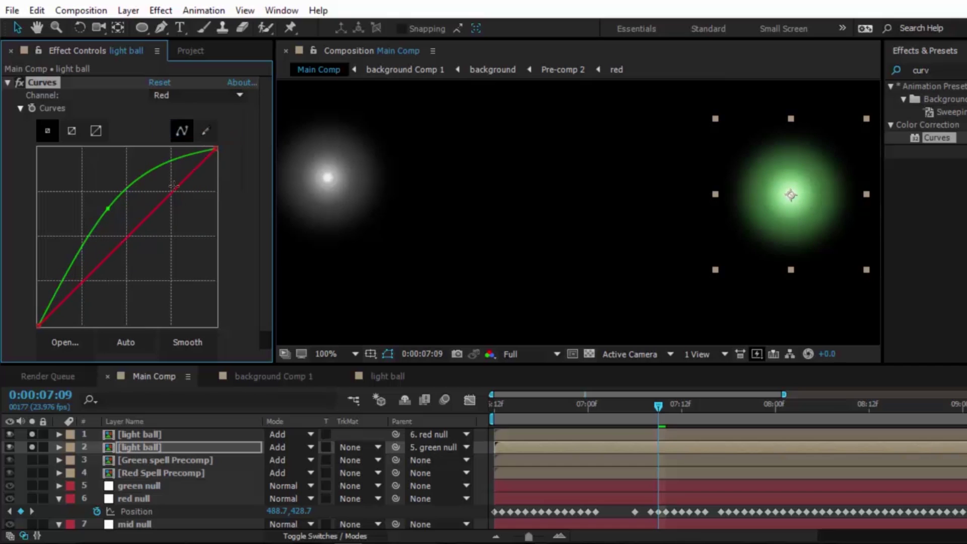
{"action": "left_click_drag", "start_coordinate": [190, 175], "coordinate": [181, 162]}
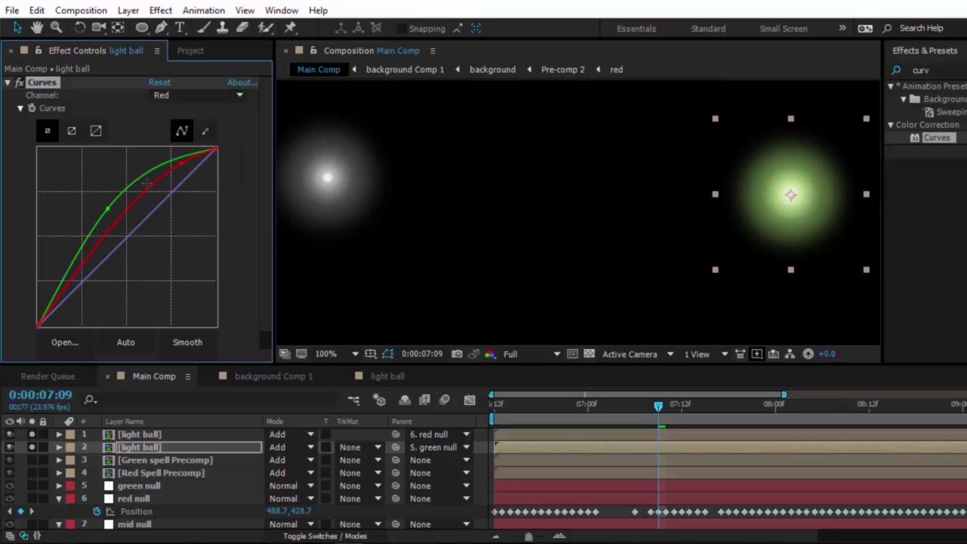
{"action": "left_click_drag", "start_coordinate": [84, 258], "coordinate": [99, 265]}
{"action": "left_click_drag", "start_coordinate": [138, 297], "coordinate": [109, 250]}
Lower the midtones of the Blue channel curve on the green null's light ball.
{"action": "left_click", "coordinate": [179, 101]}
{"action": "left_click", "coordinate": [194, 160]}
{"action": "left_click_drag", "start_coordinate": [169, 195], "coordinate": [152, 249]}
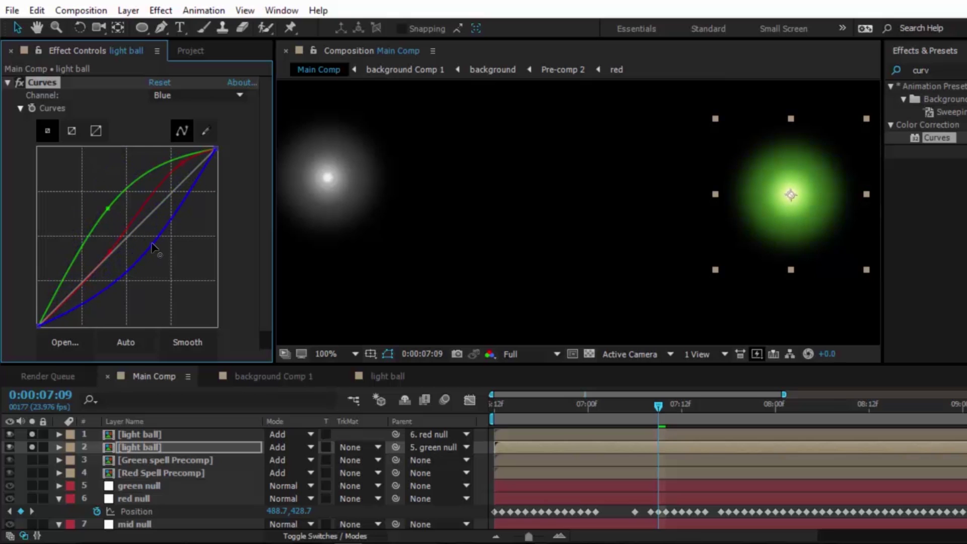
Apply Curves to the light ball parented to the red null and reshape its channel curves to tint it red.
{"action": "left_click", "coordinate": [140, 434]}
{"action": "left_click_drag", "start_coordinate": [937, 137], "coordinate": [95, 220]}
{"action": "left_click", "coordinate": [198, 95]}
{"action": "left_click", "coordinate": [162, 124]}
{"action": "left_click", "coordinate": [198, 95]}
{"action": "left_click", "coordinate": [155, 139]}
{"action": "left_click_drag", "start_coordinate": [157, 206], "coordinate": [172, 175]}
{"action": "mouse_move", "coordinate": [93, 266]}
{"action": "left_mouse_down"}
{"action": "mouse_move", "coordinate": [97, 285]}
{"action": "mouse_move", "coordinate": [89, 276]}
{"action": "left_mouse_up"}
{"action": "left_click", "coordinate": [201, 96]}
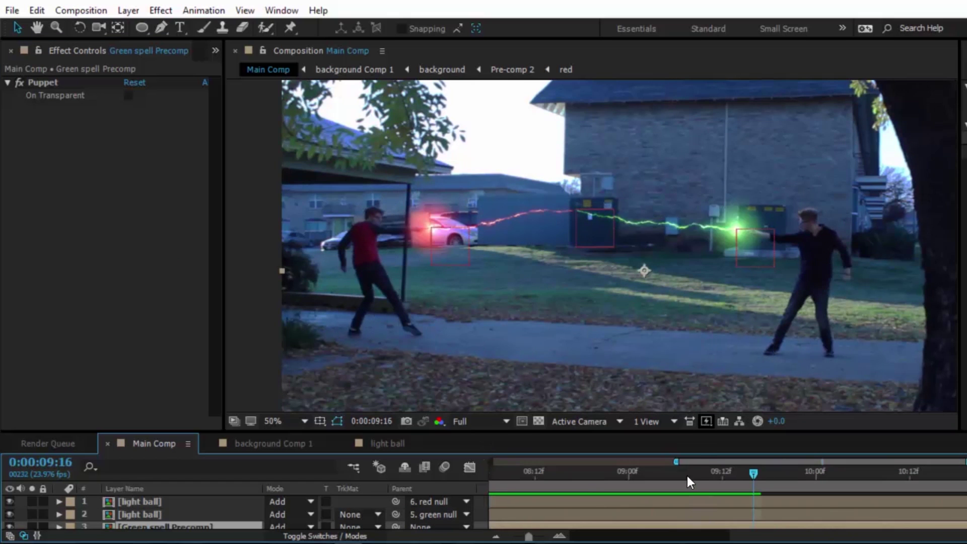
Preview the tinted light balls in Main Comp and collapse the properties of the red null and mid null.
{"action": "left_click_drag", "start_coordinate": [688, 476], "coordinate": [397, 466]}
{"action": "key", "text": "space"}
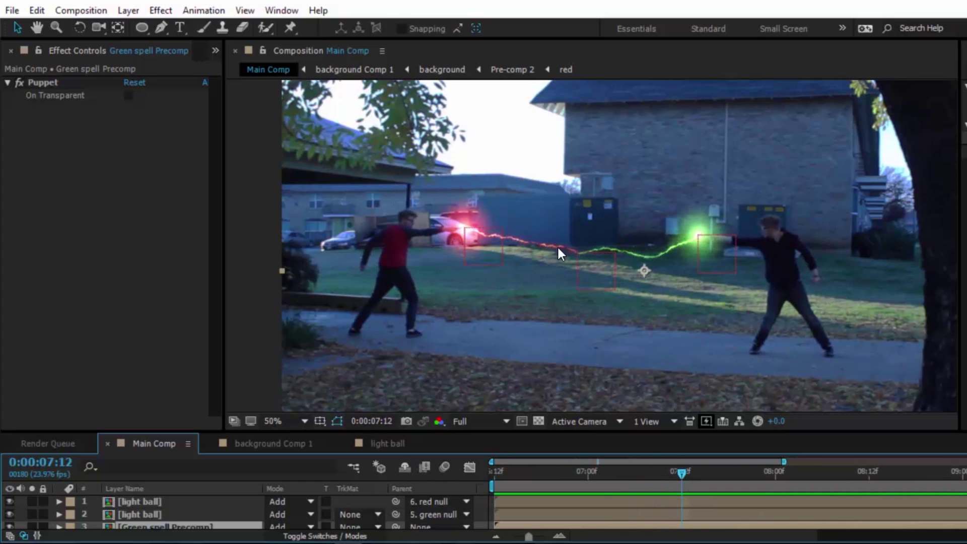
{"action": "left_click_drag", "start_coordinate": [618, 431], "coordinate": [619, 357]}
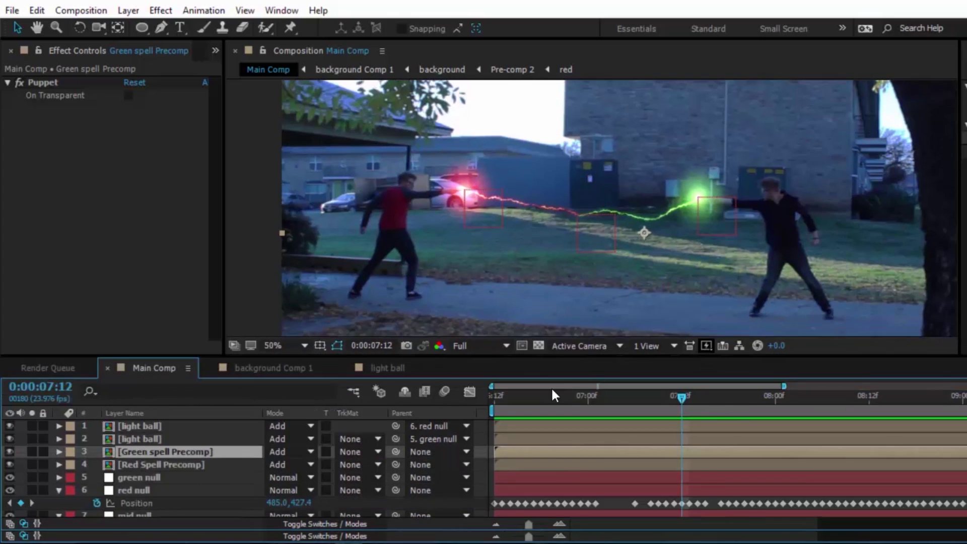
{"action": "left_click", "coordinate": [58, 490]}
{"action": "left_click", "coordinate": [59, 502]}
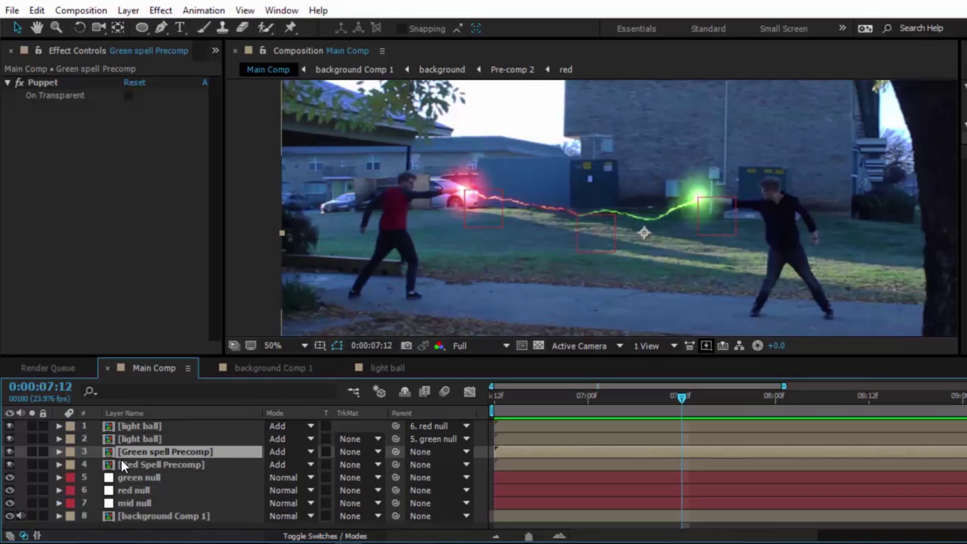
Duplicate the mid null and move the copy beneath background Comp 1 in the layer stack.
{"action": "left_click", "coordinate": [144, 503]}
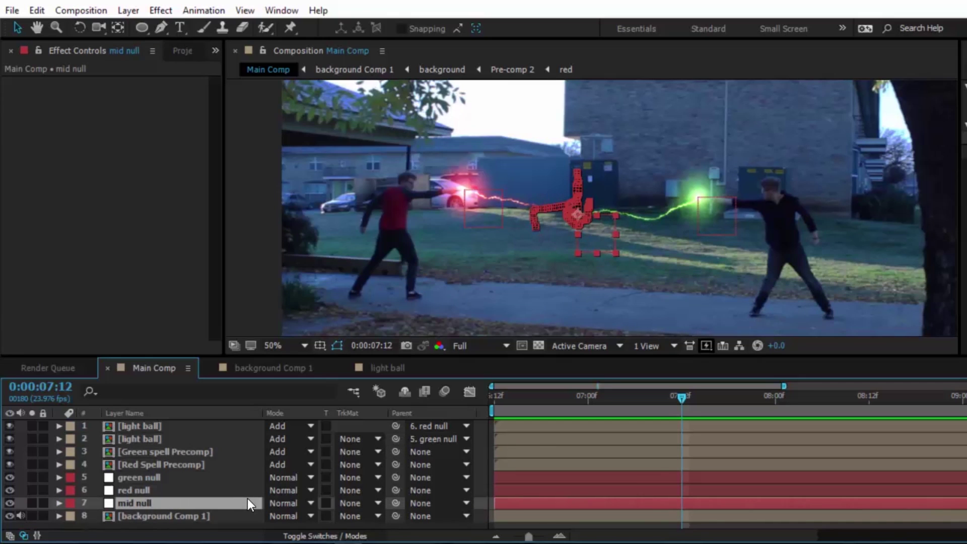
{"action": "key", "text": "ctrl+d"}
{"action": "left_click_drag", "start_coordinate": [154, 506], "coordinate": [169, 527]}
Pre-compose the light balls, both spell precomps and the green, red and mid nulls as Pre-comp 3, moving all attributes.
{"action": "left_click", "coordinate": [146, 497]}
{"action": "scroll", "coordinate": [147, 494], "scroll_direction": "up", "scroll_amount": 1}
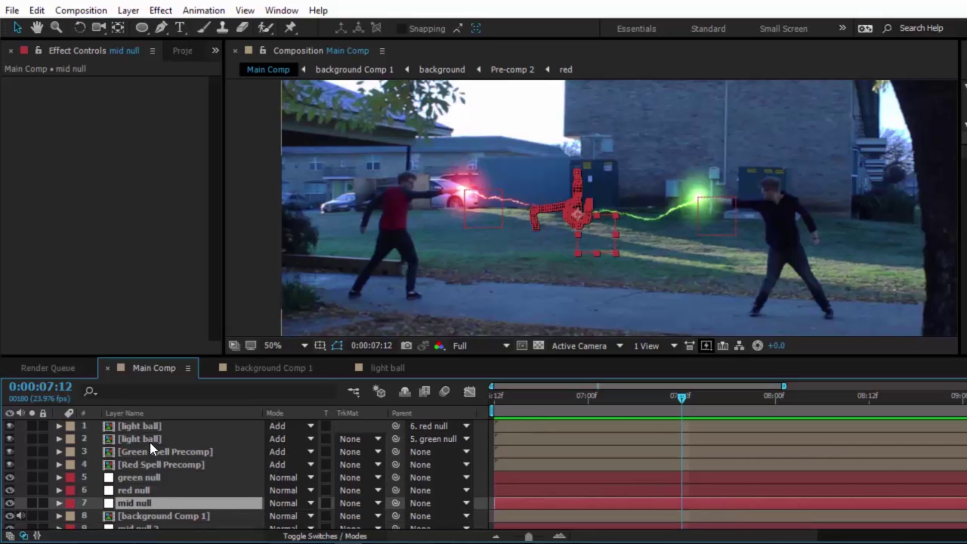
{"action": "left_click", "coordinate": [149, 427], "text": "shift"}
{"action": "left_click", "coordinate": [127, 11]}
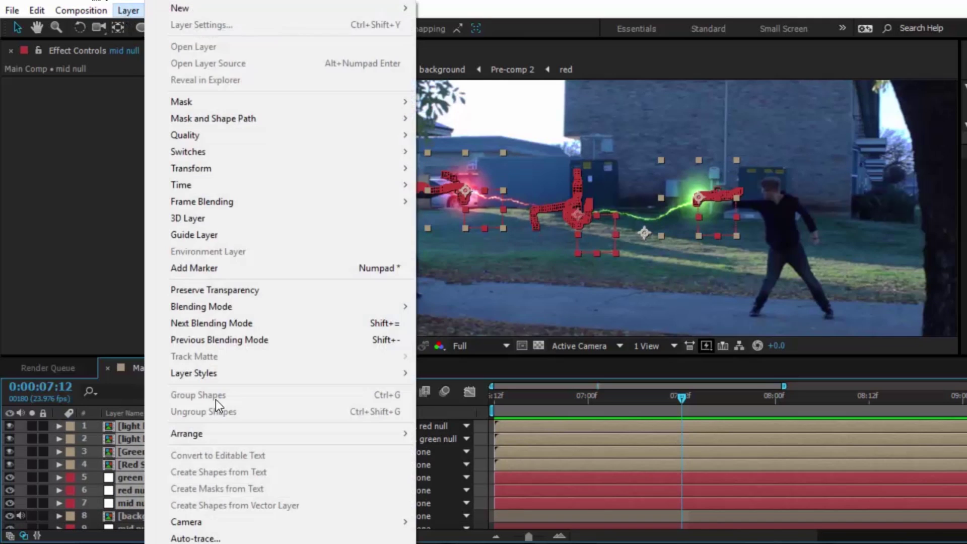
{"action": "key", "text": "ctrl+shift+c"}
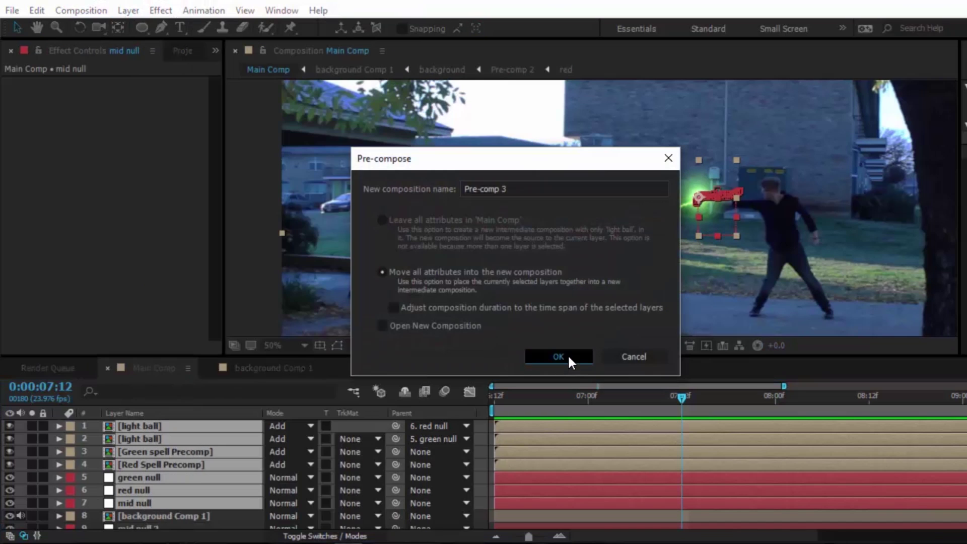
{"action": "left_click", "coordinate": [567, 354]}
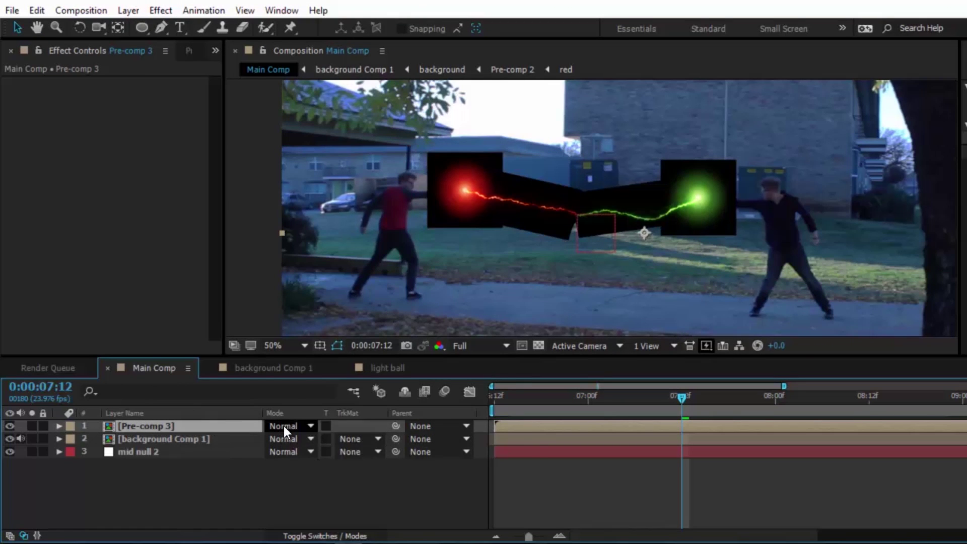
Set the blending mode of Pre-comp 3 to Add and duplicate the layer.
{"action": "left_click", "coordinate": [283, 425]}
{"action": "left_click", "coordinate": [359, 214]}
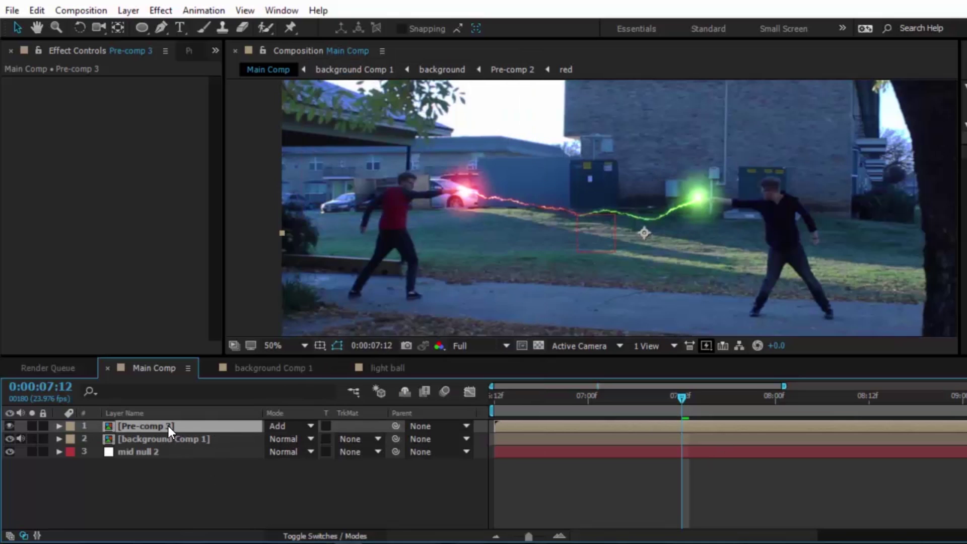
{"action": "key", "text": "ctrl+d"}
Squash the Pre-comp 3 copy vertically and position it as a ground reflection on the path between the duelists.
{"action": "left_click_drag", "start_coordinate": [584, 356], "coordinate": [587, 425]}
{"action": "scroll", "coordinate": [596, 347], "scroll_direction": "down", "scroll_amount": 2}
{"action": "scroll", "coordinate": [608, 269], "scroll_direction": "up", "scroll_amount": 2}
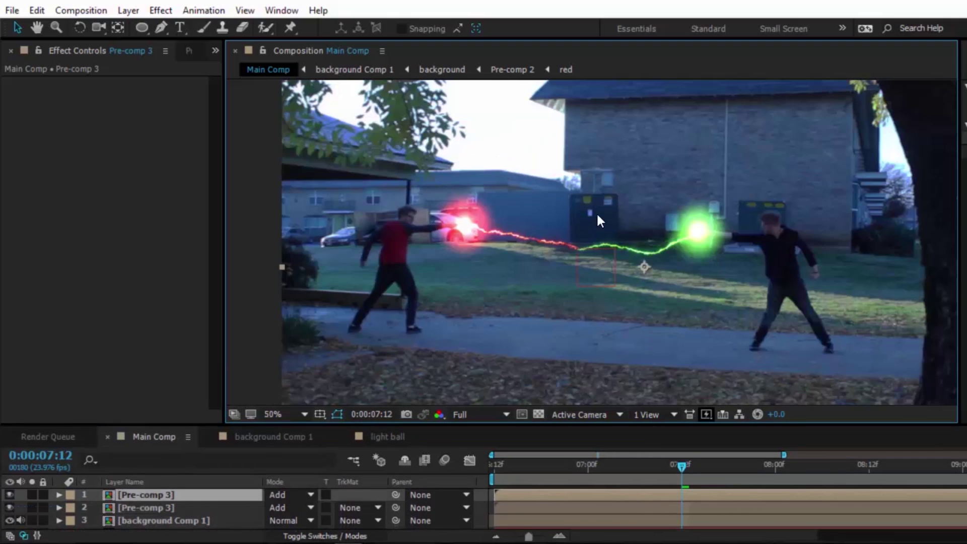
{"action": "scroll", "coordinate": [594, 212], "scroll_direction": "up", "scroll_amount": 5}
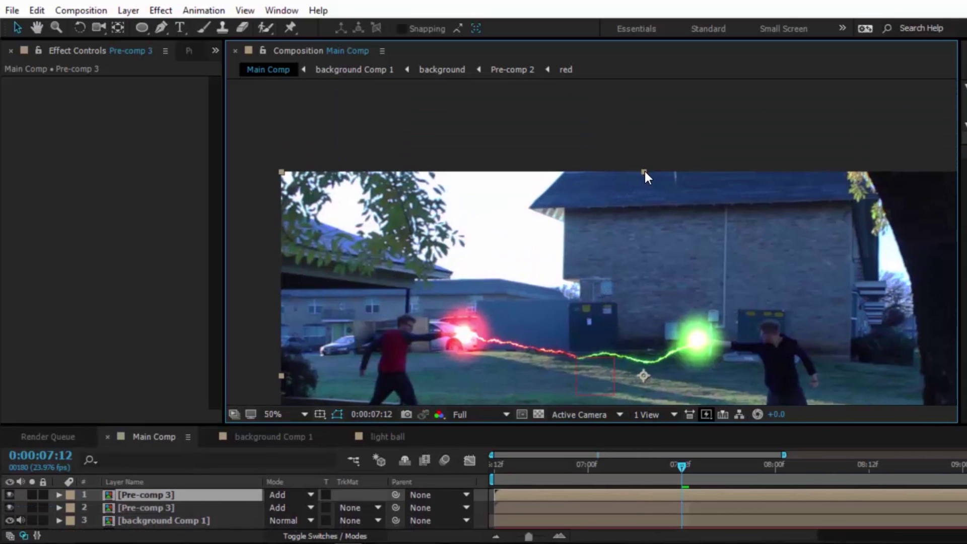
{"action": "left_click_drag", "start_coordinate": [618, 346], "coordinate": [521, 38]}
{"action": "left_click_drag", "start_coordinate": [519, 131], "coordinate": [519, 215]}
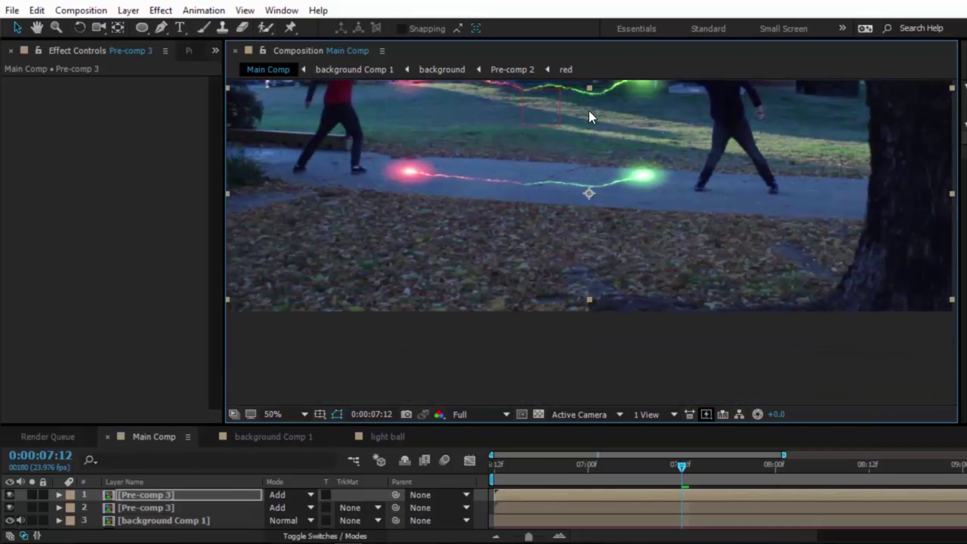
{"action": "left_click_drag", "start_coordinate": [588, 300], "coordinate": [584, 271]}
{"action": "left_click_drag", "start_coordinate": [486, 184], "coordinate": [481, 182]}
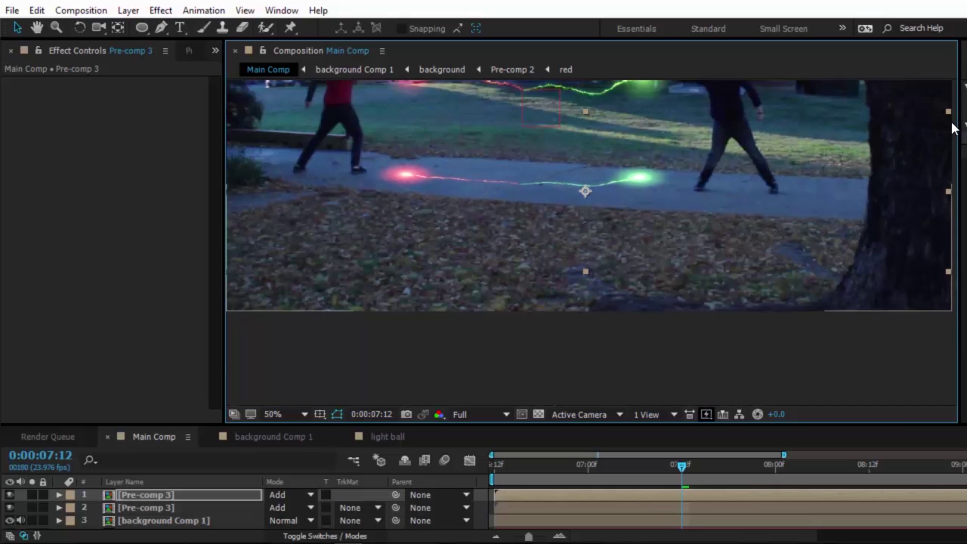
Apply Fast Blur with a blurriness of 81 to the squashed Pre-comp 3 reflection layer.
{"action": "left_click_drag", "start_coordinate": [959, 126], "coordinate": [817, 125]}
{"action": "type", "text": "fa"}
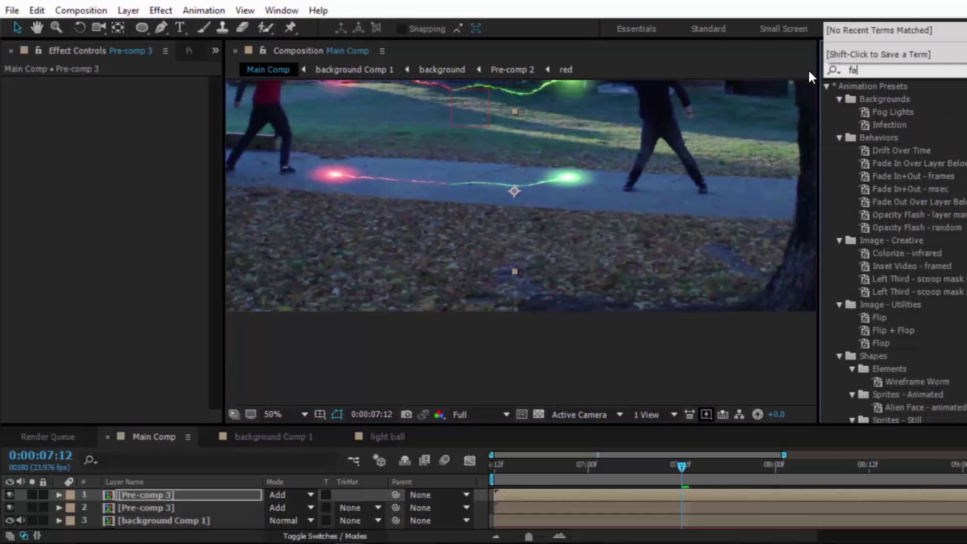
{"action": "type", "text": "st"}
{"action": "double_click", "coordinate": [883, 163]}
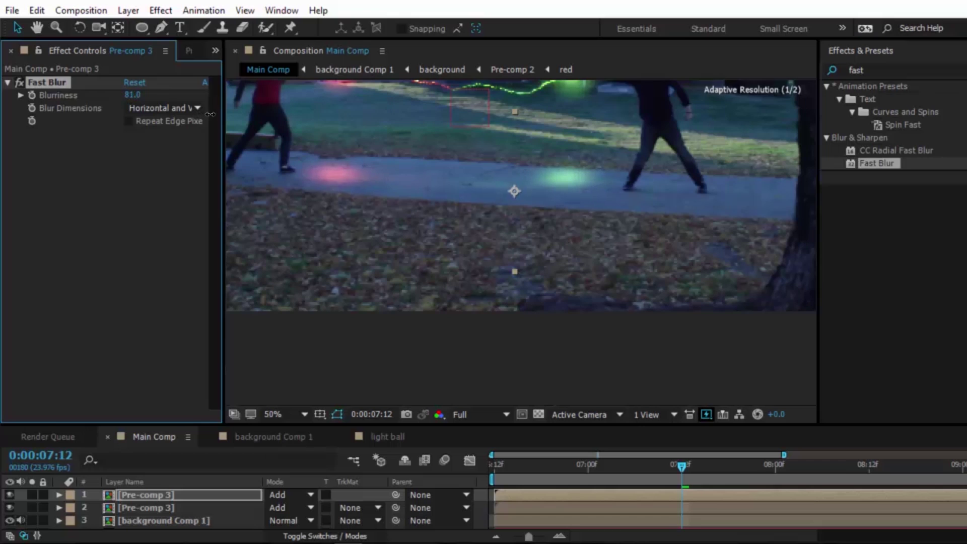
Add Curves to the reflection layer above Fast Blur and raise the RGB curve steeply to brighten the glow.
{"action": "left_click", "coordinate": [903, 73]}
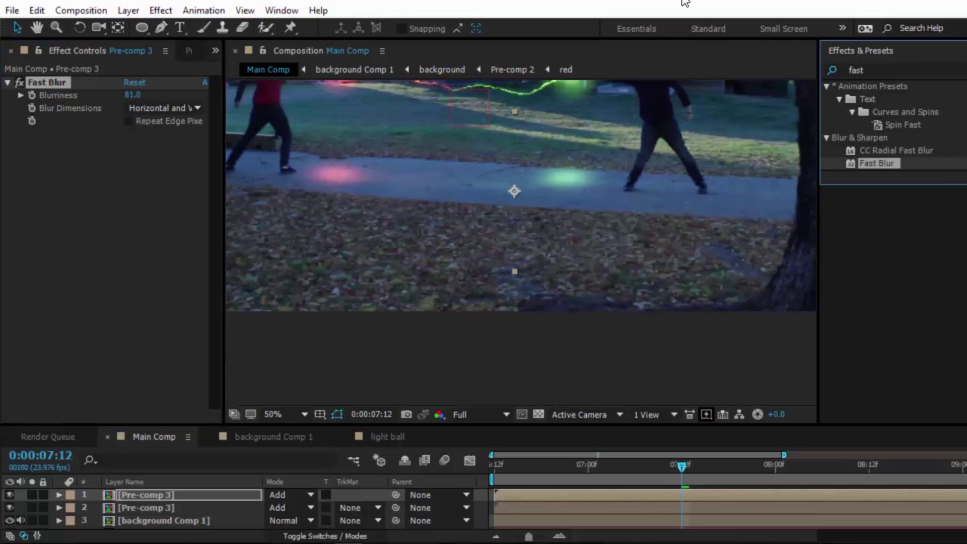
{"action": "left_click_drag", "start_coordinate": [898, 72], "coordinate": [717, 9]}
{"action": "type", "text": "curv"}
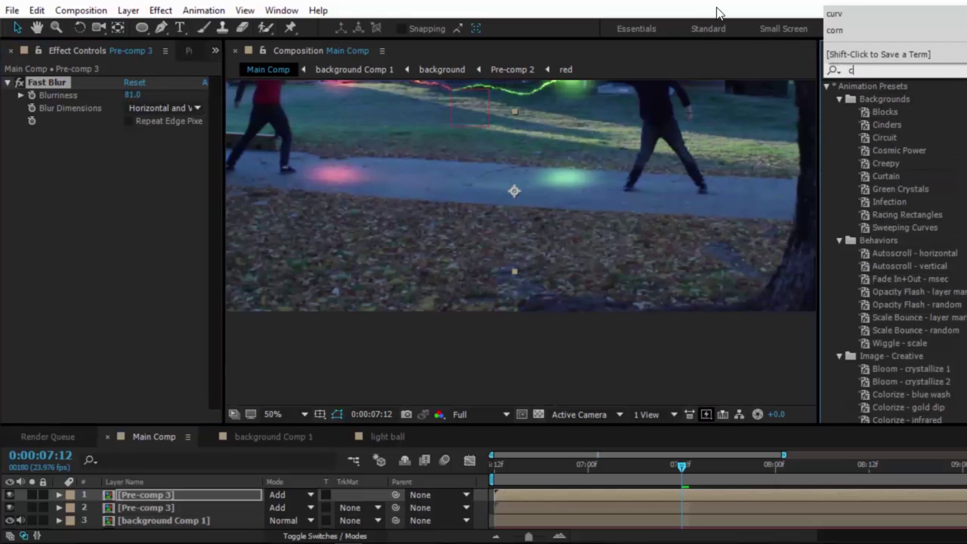
{"action": "double_click", "coordinate": [871, 137]}
{"action": "left_click_drag", "start_coordinate": [119, 276], "coordinate": [73, 228]}
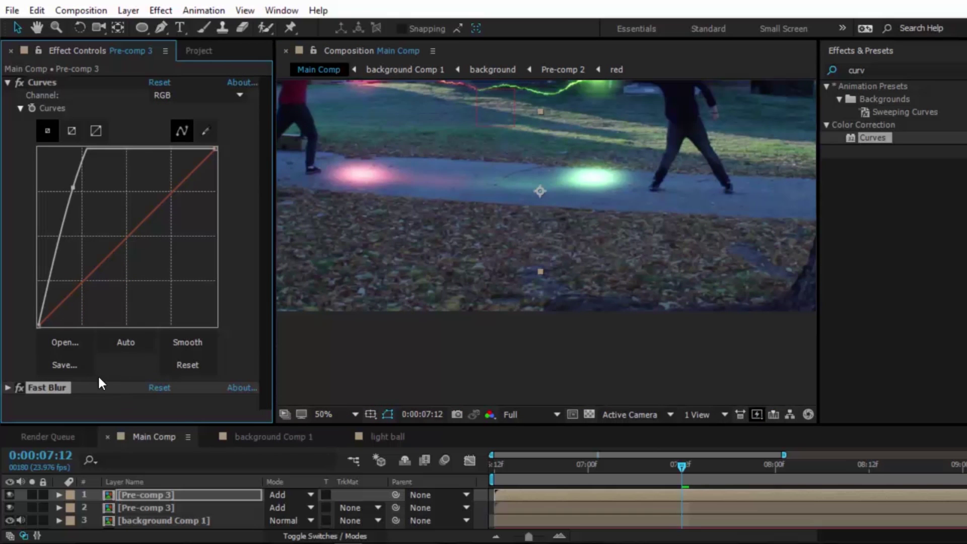
Add Hue/Saturation beneath Fast Blur on the reflection layer and set its master saturation to 100.
{"action": "left_click", "coordinate": [874, 138]}
{"action": "left_click", "coordinate": [882, 73]}
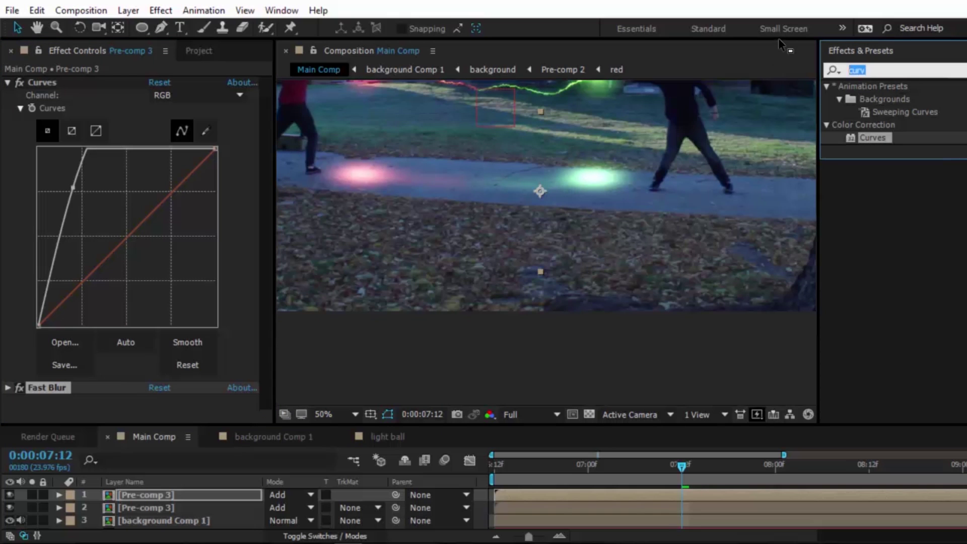
{"action": "type", "text": "hue"}
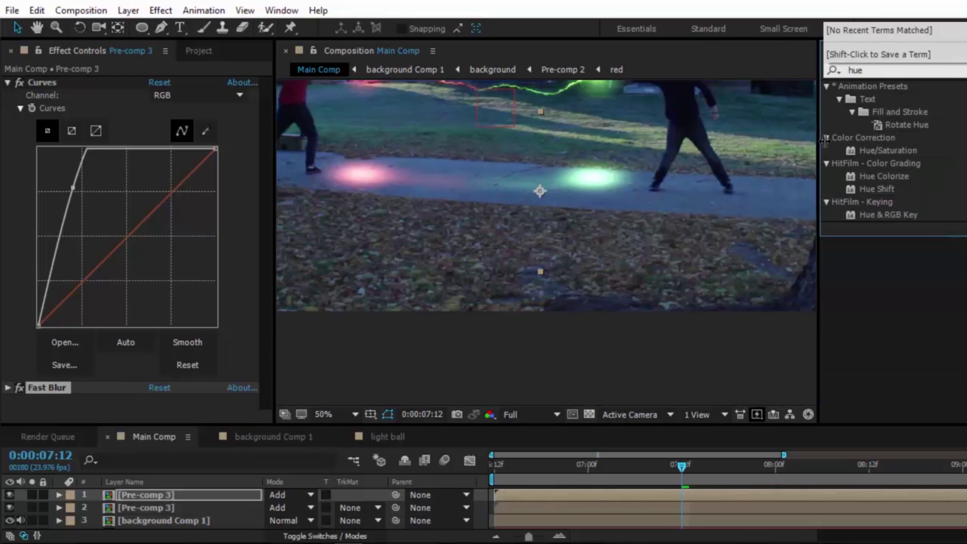
{"action": "key", "text": "Return"}
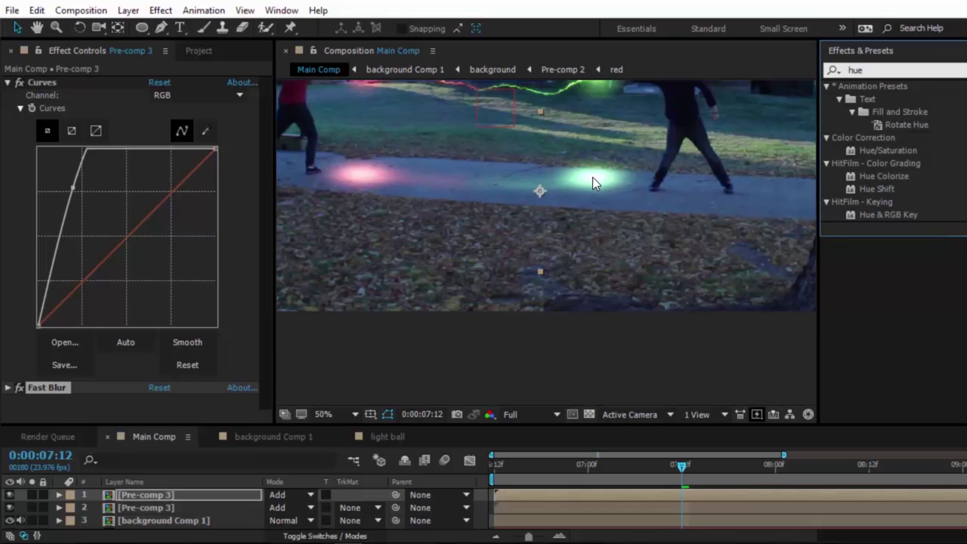
{"action": "left_click", "coordinate": [880, 150]}
{"action": "left_click_drag", "start_coordinate": [877, 150], "coordinate": [89, 406]}
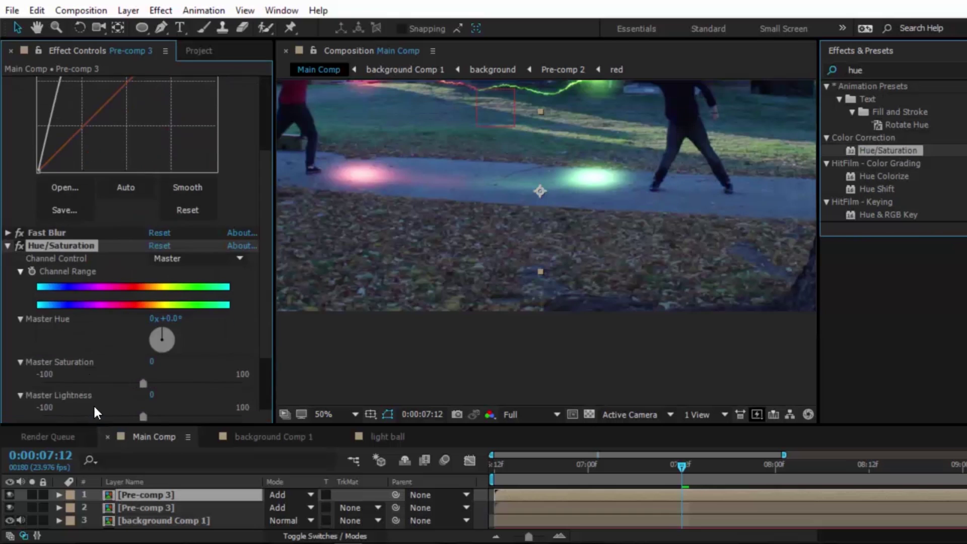
{"action": "left_click_drag", "start_coordinate": [143, 331], "coordinate": [286, 341]}
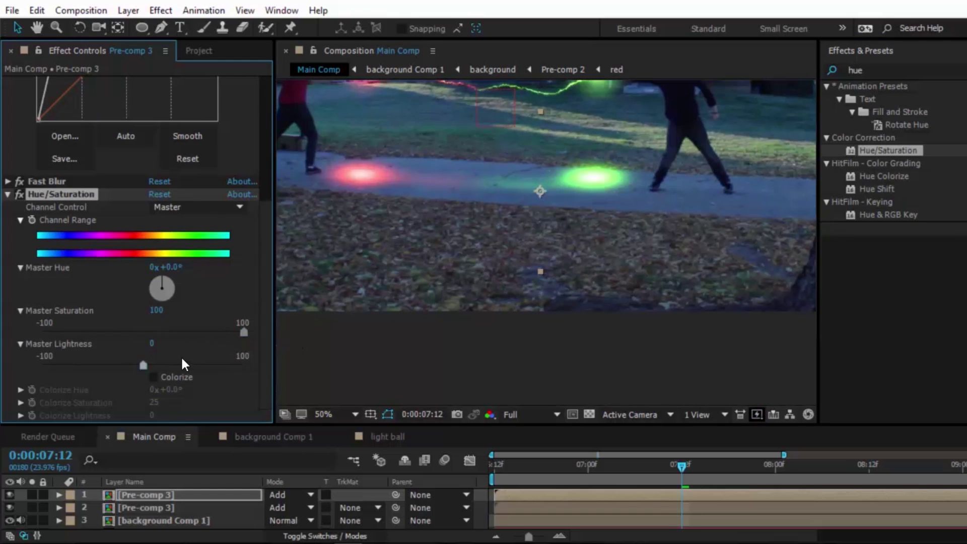
Add another Fast Blur to the reflection layer and rename the two Pre-comp 3 layers Light cast and beams.
{"action": "left_click", "coordinate": [881, 70]}
{"action": "type", "text": "fast"}
{"action": "left_click", "coordinate": [876, 163]}
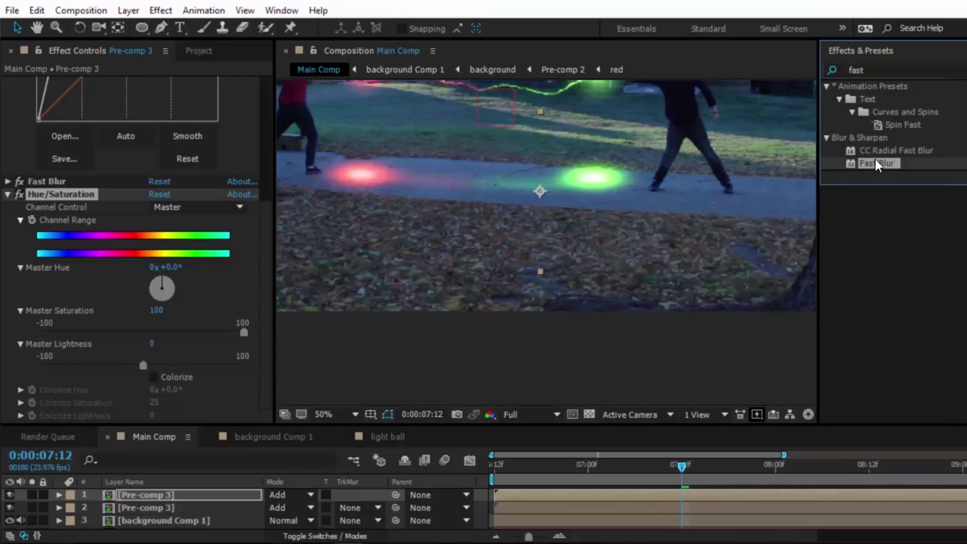
{"action": "left_click", "coordinate": [153, 399]}
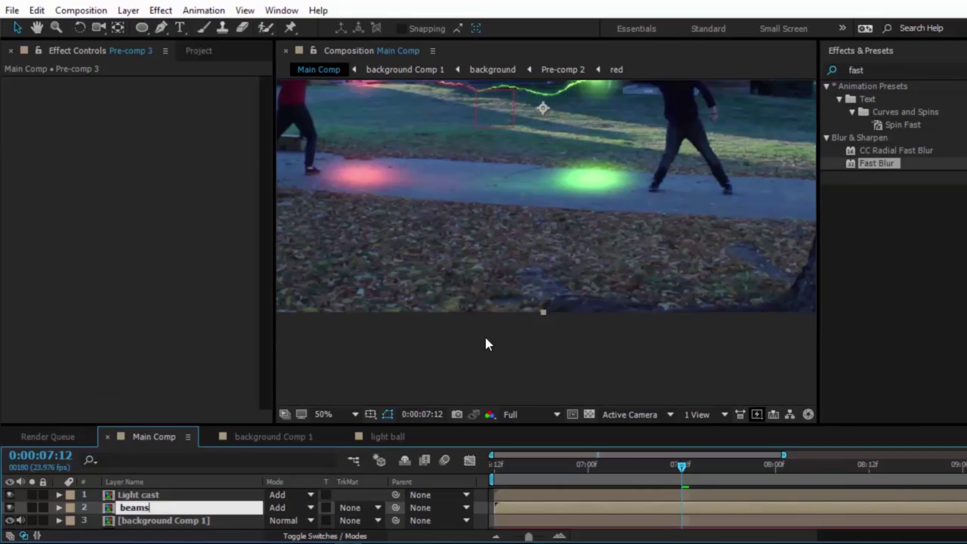
{"action": "key", "text": "Return"}
Duplicate background Comp 1 and place the copy between the beams and Light cast layers.
{"action": "left_click_drag", "start_coordinate": [509, 426], "coordinate": [511, 326]}
{"action": "left_click", "coordinate": [140, 400]}
{"action": "mouse_move", "coordinate": [141, 400]}
{"action": "left_mouse_down"}
{"action": "mouse_move", "coordinate": [181, 425]}
{"action": "mouse_move", "coordinate": [160, 428]}
{"action": "mouse_move", "coordinate": [151, 407]}
{"action": "left_mouse_up"}
{"action": "key", "text": "ctrl+d"}
{"action": "left_click_drag", "start_coordinate": [540, 328], "coordinate": [534, 431]}
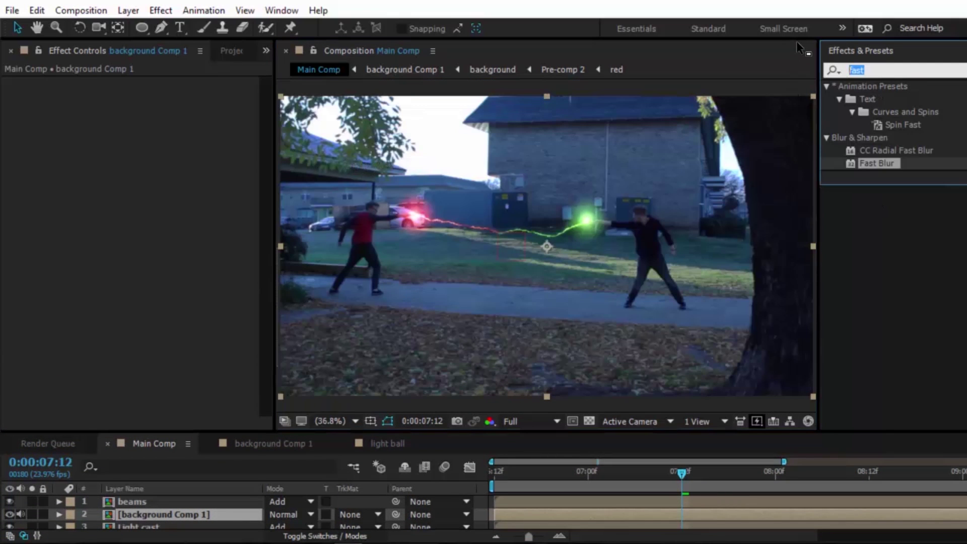
Apply the Tint and Levels effects to the upper background Comp 1 copy.
{"action": "type", "text": "tint"}
{"action": "key", "text": "Return"}
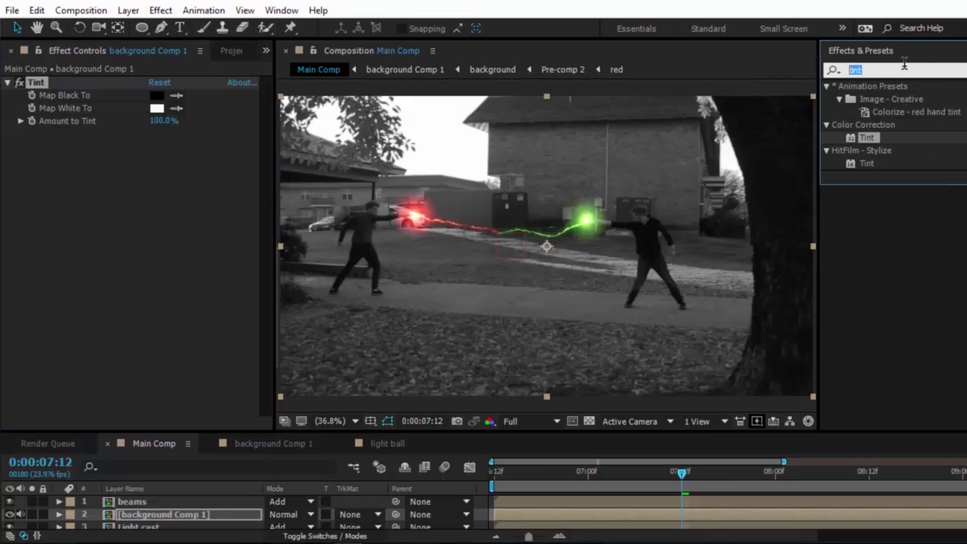
{"action": "type", "text": "level"}
{"action": "left_click_drag", "start_coordinate": [866, 165], "coordinate": [190, 201]}
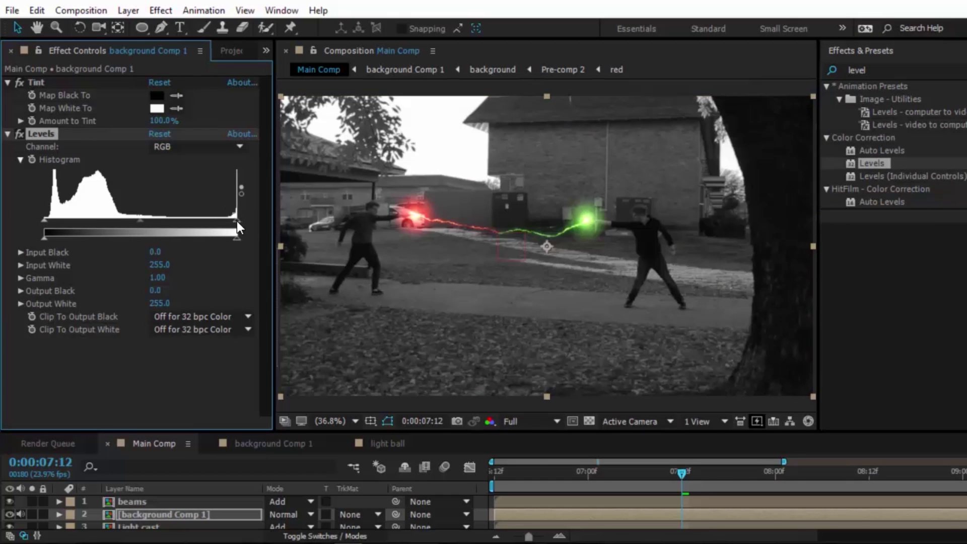
Set the Levels input black to 73 and input white to 94 for a high-contrast view of the path.
{"action": "left_click_drag", "start_coordinate": [237, 221], "coordinate": [119, 207]}
{"action": "left_click_drag", "start_coordinate": [44, 220], "coordinate": [101, 223]}
{"action": "scroll", "coordinate": [545, 339], "scroll_direction": "up", "scroll_amount": 2}
{"action": "left_click_drag", "start_coordinate": [502, 388], "coordinate": [491, 279]}
{"action": "mouse_move", "coordinate": [102, 220]}
{"action": "left_mouse_down"}
{"action": "mouse_move", "coordinate": [88, 221]}
{"action": "mouse_move", "coordinate": [100, 223]}
{"action": "left_mouse_up"}
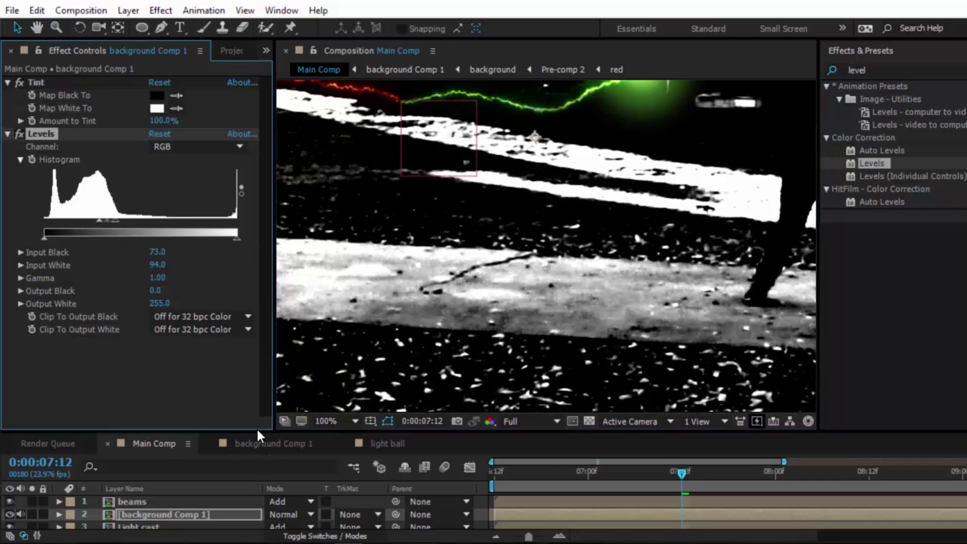
Set the track matte of Light cast to Luma Matte using the background Comp 1 copy above it.
{"action": "left_click_drag", "start_coordinate": [258, 431], "coordinate": [258, 414]}
{"action": "left_click", "coordinate": [148, 507]}
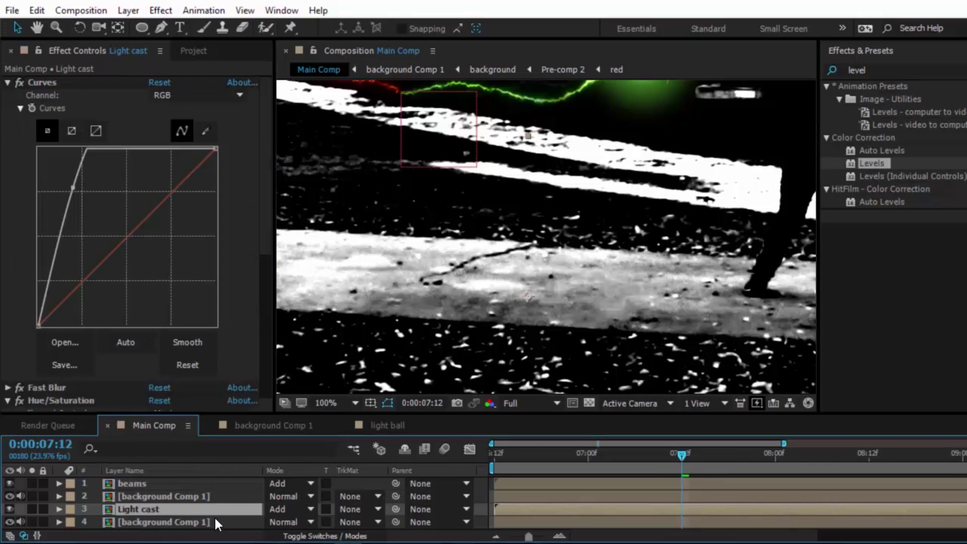
{"action": "left_click", "coordinate": [158, 496]}
{"action": "left_click", "coordinate": [155, 507]}
{"action": "left_click", "coordinate": [376, 509]}
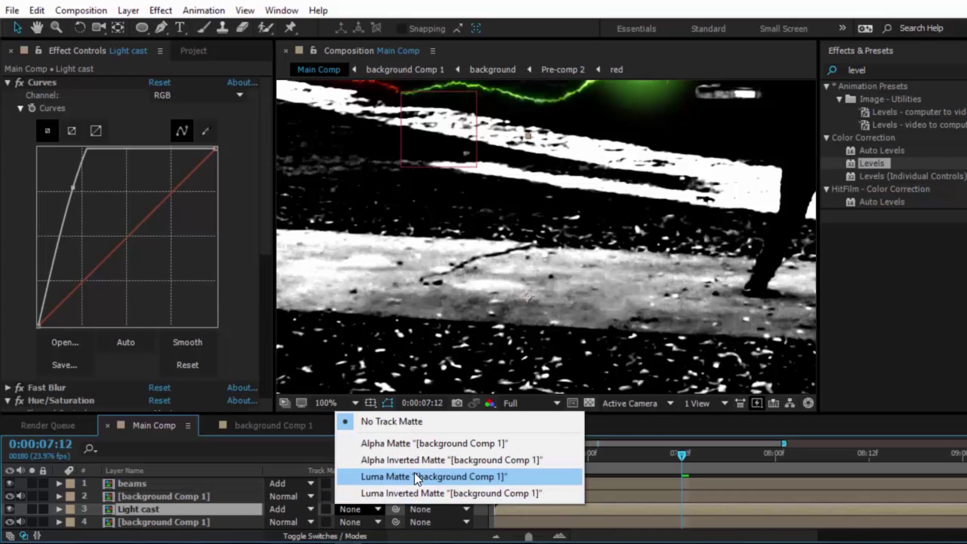
{"action": "left_click", "coordinate": [378, 476]}
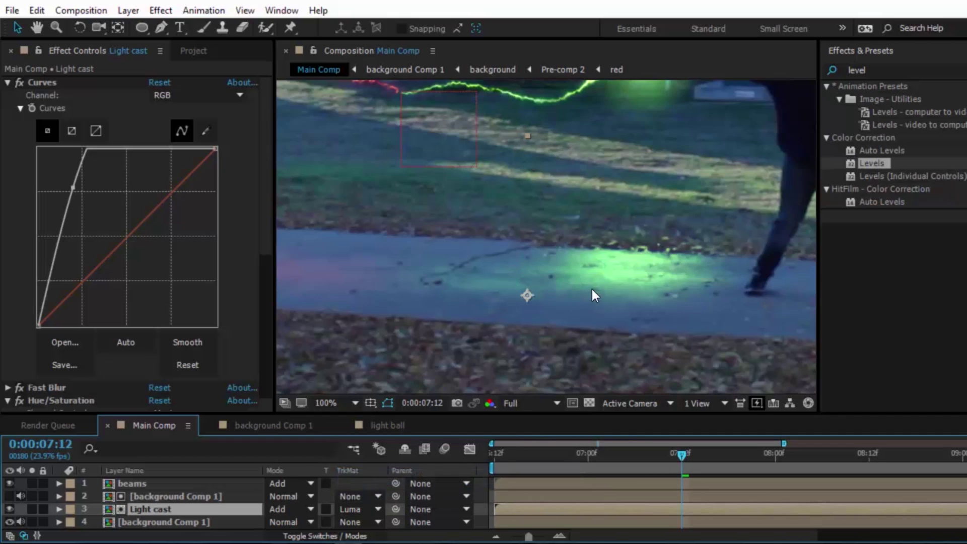
Examine how the red and green light falls on the path and preview the duel at other times.
{"action": "left_click_drag", "start_coordinate": [588, 289], "coordinate": [733, 304]}
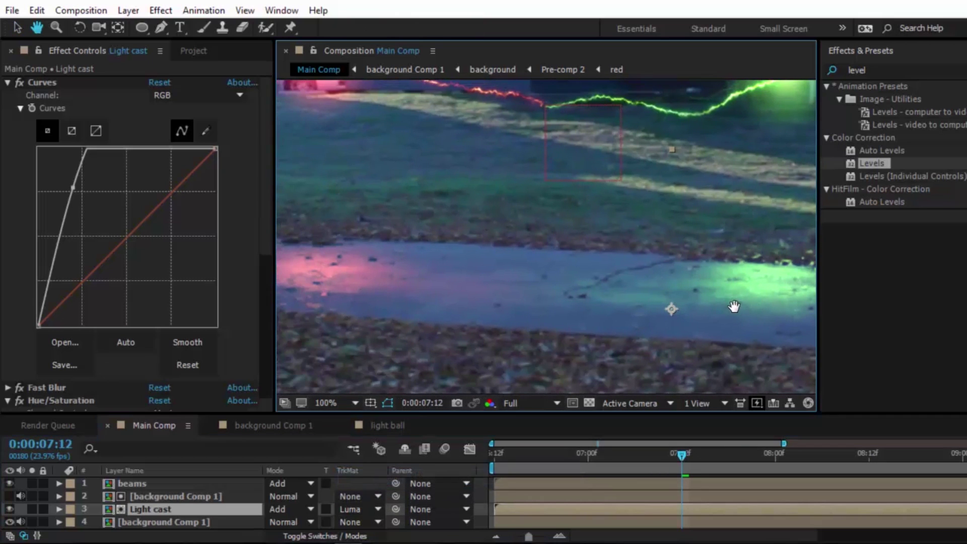
{"action": "left_click_drag", "start_coordinate": [381, 295], "coordinate": [402, 286]}
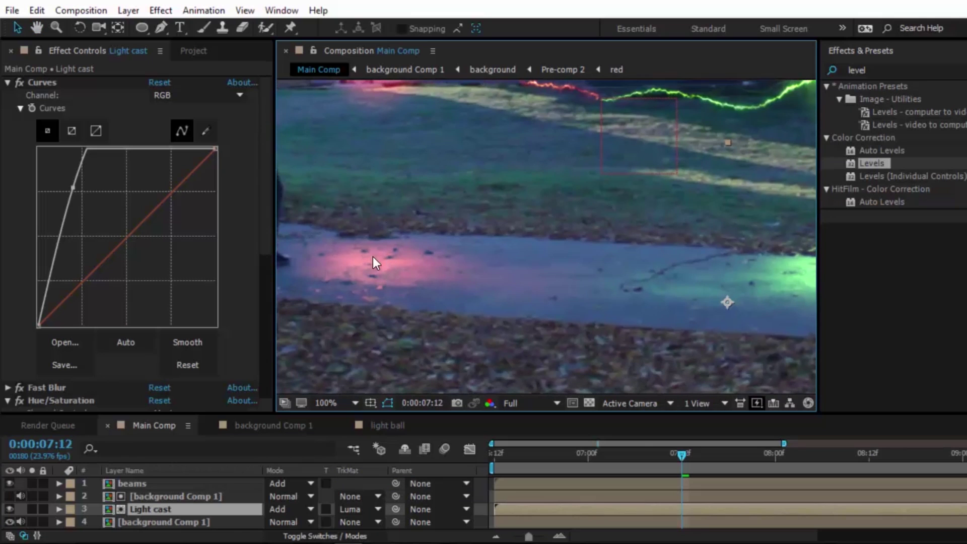
{"action": "left_click", "coordinate": [611, 451]}
{"action": "key", "text": "h"}
{"action": "key", "text": "v"}
{"action": "left_click", "coordinate": [759, 455]}
{"action": "key", "text": "comma"}
{"action": "key", "text": "space"}
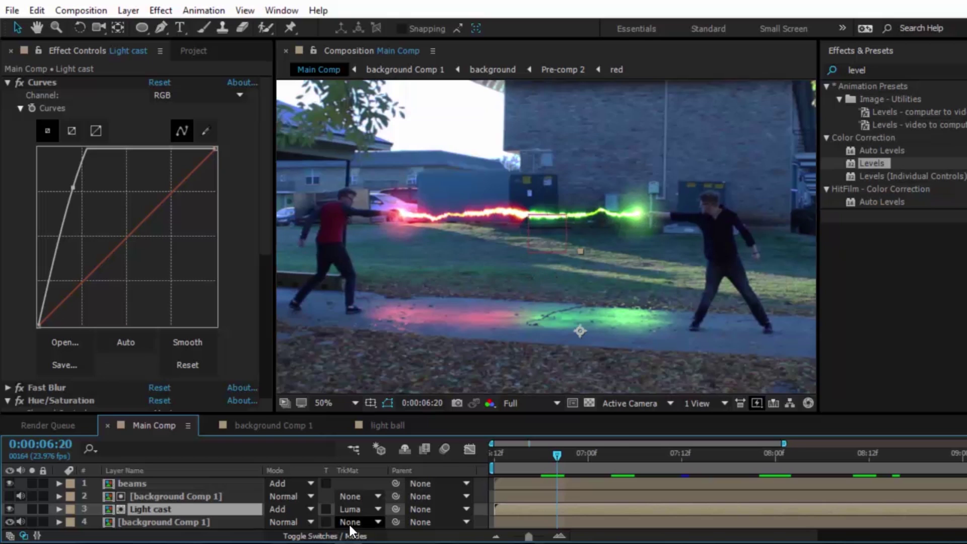
Switch to the browser, download the Ground Cracks Impact clip from footagecrate.com, and place it beneath beams in Main Comp.
{"action": "left_click", "coordinate": [212, 543]}
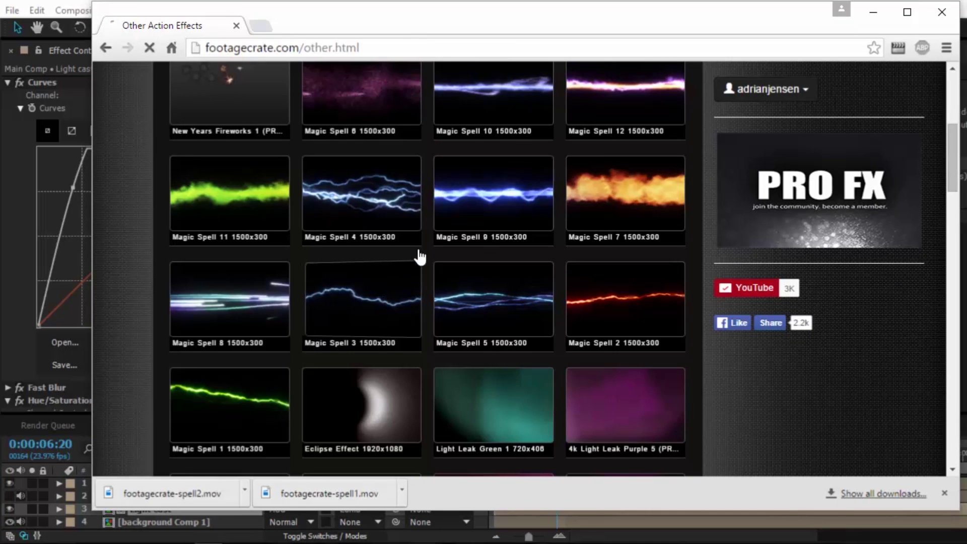
{"action": "scroll", "coordinate": [416, 255], "scroll_direction": "up", "scroll_amount": 10}
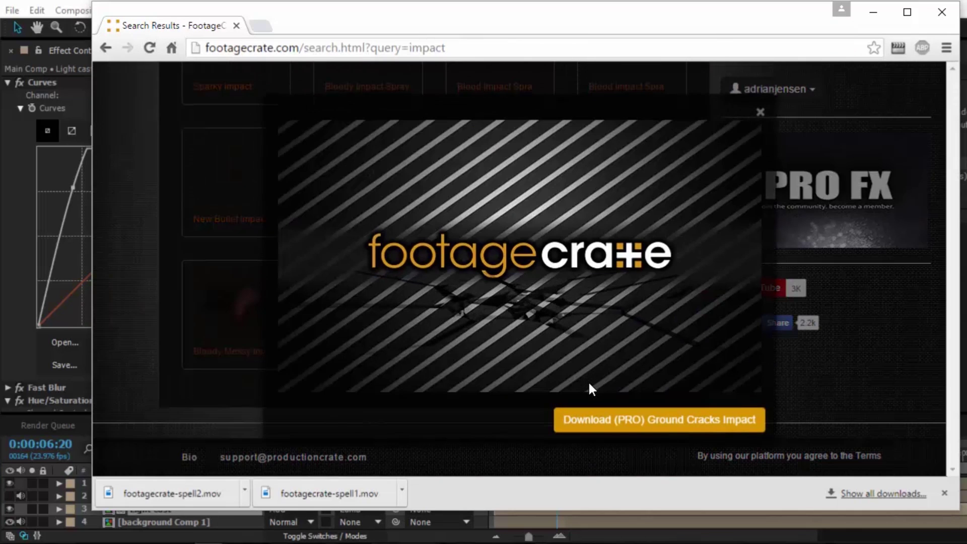
{"action": "left_click_drag", "start_coordinate": [504, 20], "coordinate": [476, 7]}
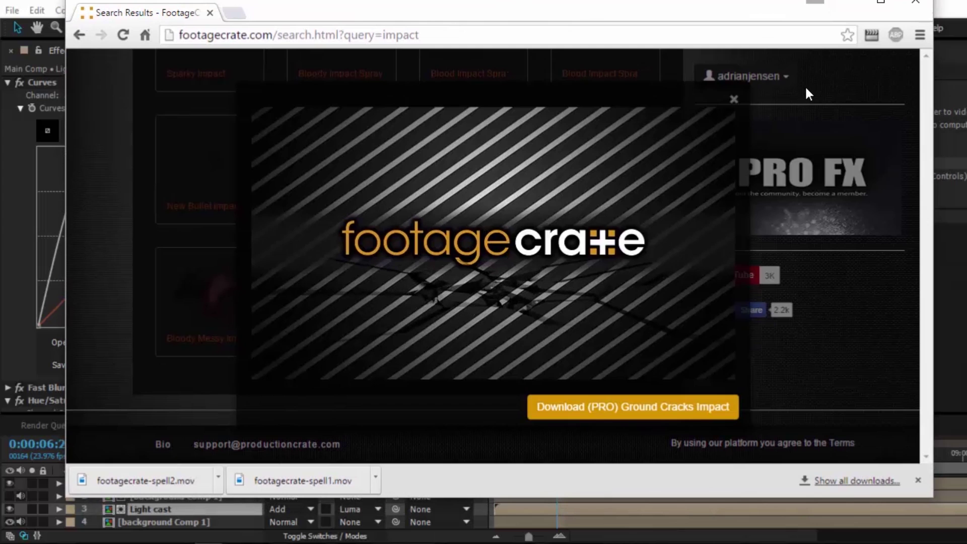
{"action": "left_click", "coordinate": [583, 406]}
{"action": "left_click_drag", "start_coordinate": [143, 481], "coordinate": [282, 491]}
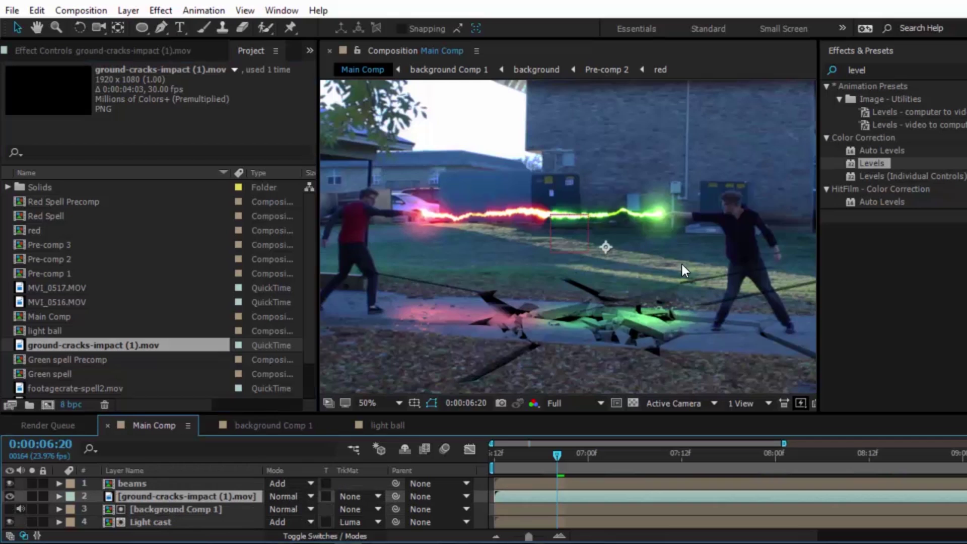
Scale down and flatten the ground cracks clip, positioning it on the path between the duelists.
{"action": "scroll", "coordinate": [678, 262], "scroll_direction": "down", "scroll_amount": 2}
{"action": "left_click_drag", "start_coordinate": [767, 140], "coordinate": [697, 185]}
{"action": "scroll", "coordinate": [600, 298], "scroll_direction": "up", "scroll_amount": 2}
{"action": "left_click_drag", "start_coordinate": [562, 294], "coordinate": [502, 316]}
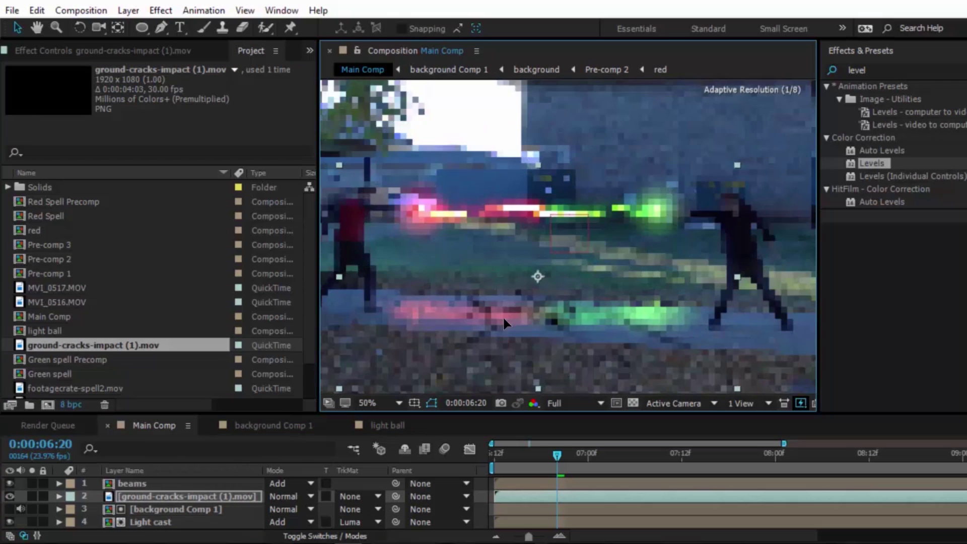
{"action": "left_click_drag", "start_coordinate": [541, 167], "coordinate": [544, 199]}
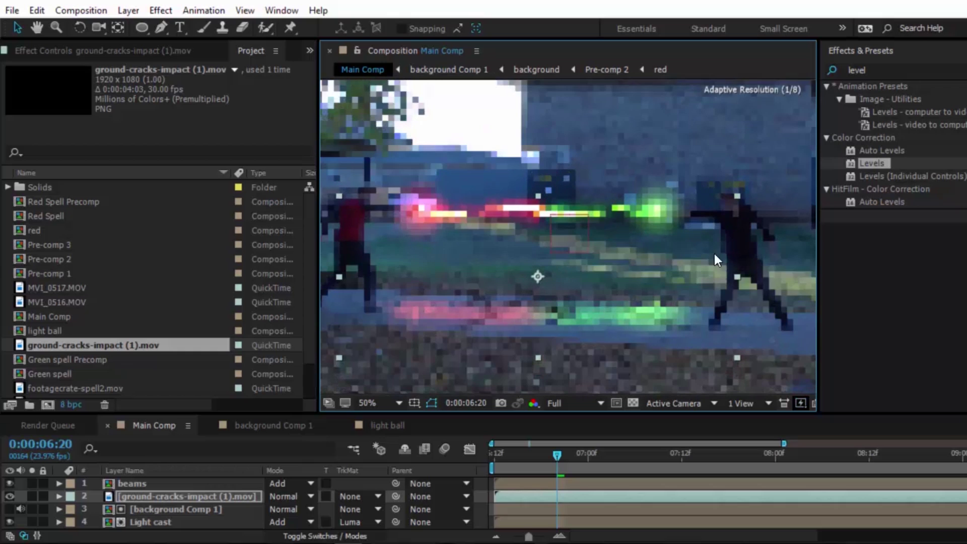
Shift the ground cracks layer in time so that it starts just before 0:00:06:20.
{"action": "left_click_drag", "start_coordinate": [553, 497], "coordinate": [599, 496]}
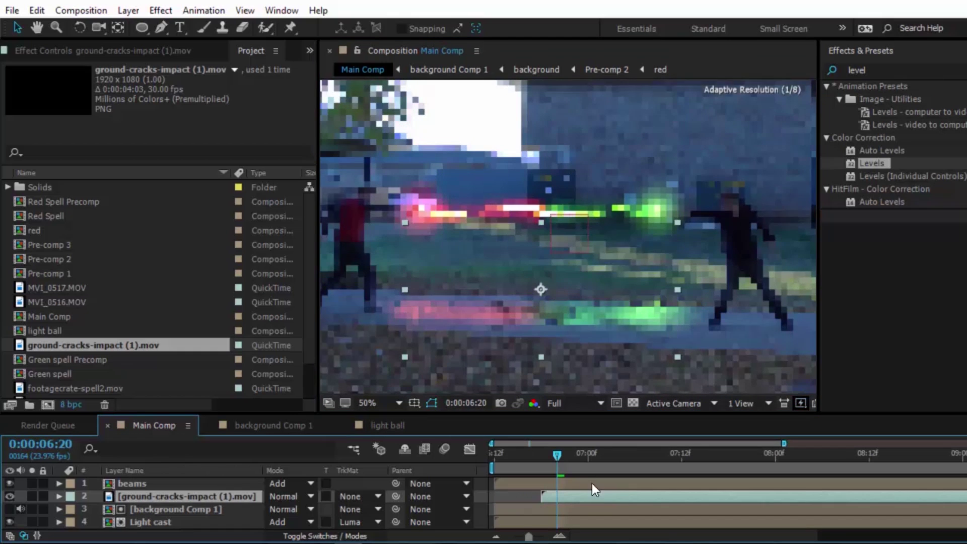
{"action": "scroll", "coordinate": [563, 289], "scroll_direction": "up", "scroll_amount": 2}
{"action": "left_click_drag", "start_coordinate": [562, 277], "coordinate": [559, 156]}
{"action": "mouse_move", "coordinate": [596, 497]}
{"action": "left_mouse_down"}
{"action": "mouse_move", "coordinate": [609, 498]}
{"action": "mouse_move", "coordinate": [599, 498]}
{"action": "left_mouse_up"}
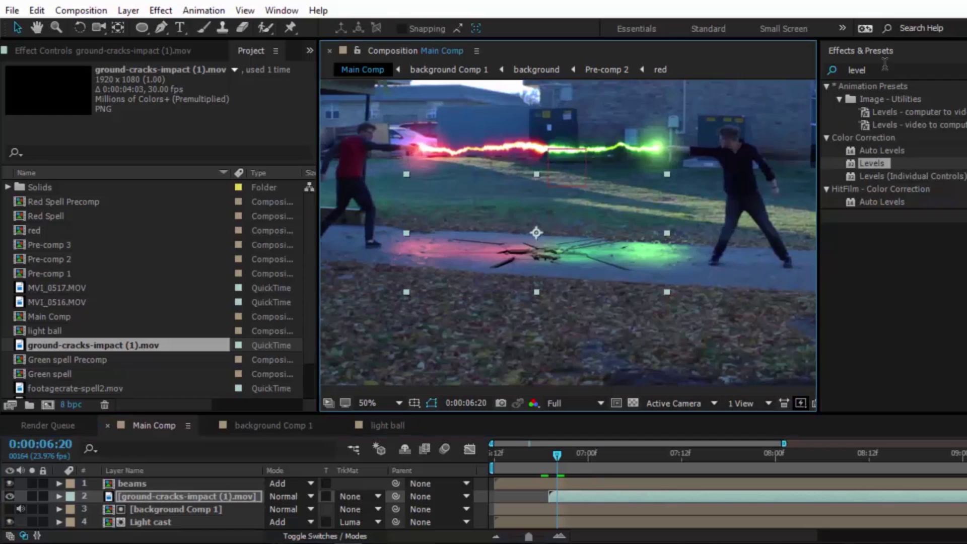
Apply Fill to the ground cracks clip and sample a dark bluish colour from the footage for it.
{"action": "left_click", "coordinate": [884, 68]}
{"action": "type", "text": "fill"}
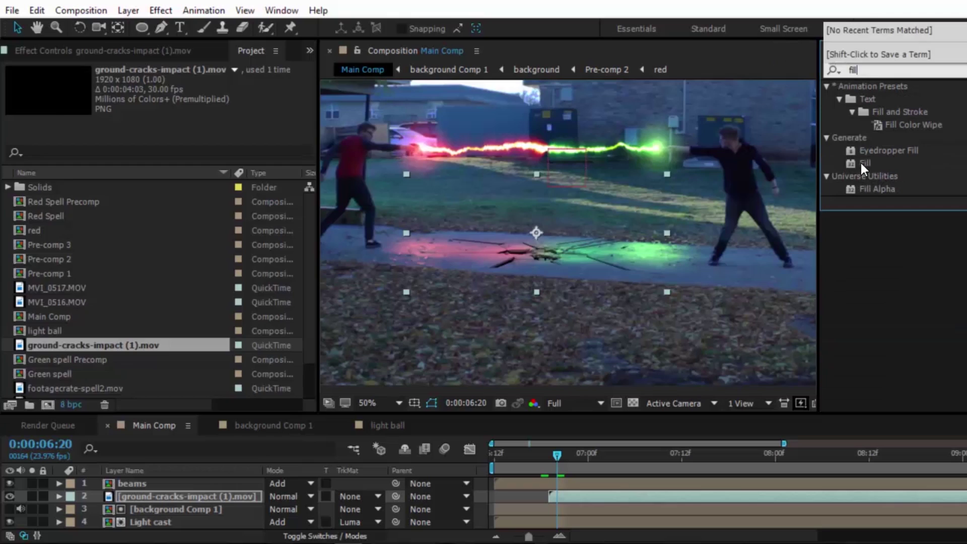
{"action": "left_click_drag", "start_coordinate": [864, 163], "coordinate": [506, 276]}
{"action": "key", "text": "period"}
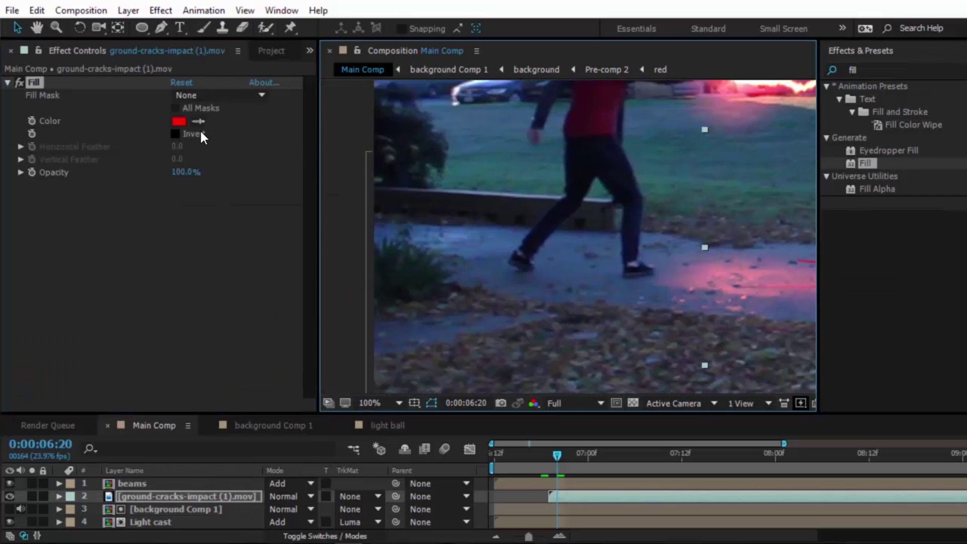
{"action": "left_click", "coordinate": [198, 121]}
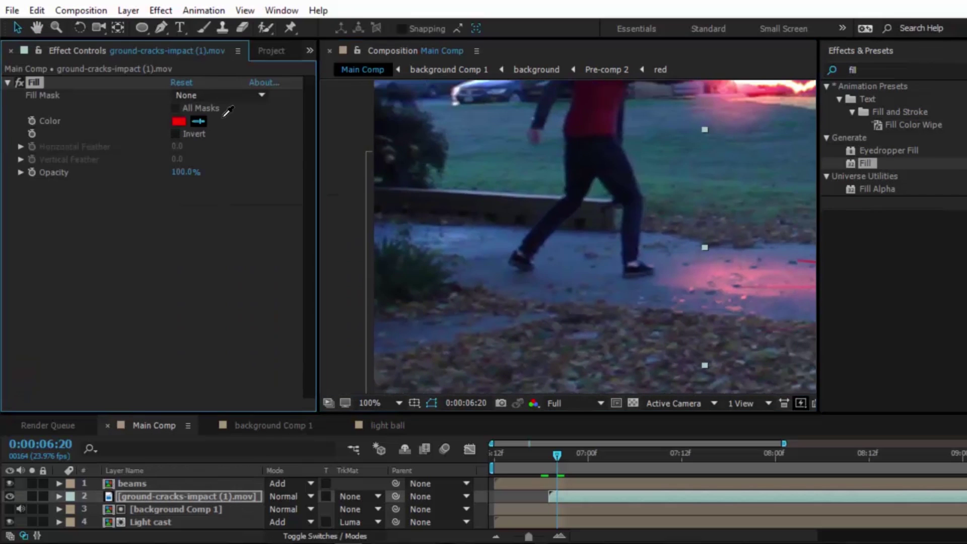
{"action": "left_click", "coordinate": [385, 317]}
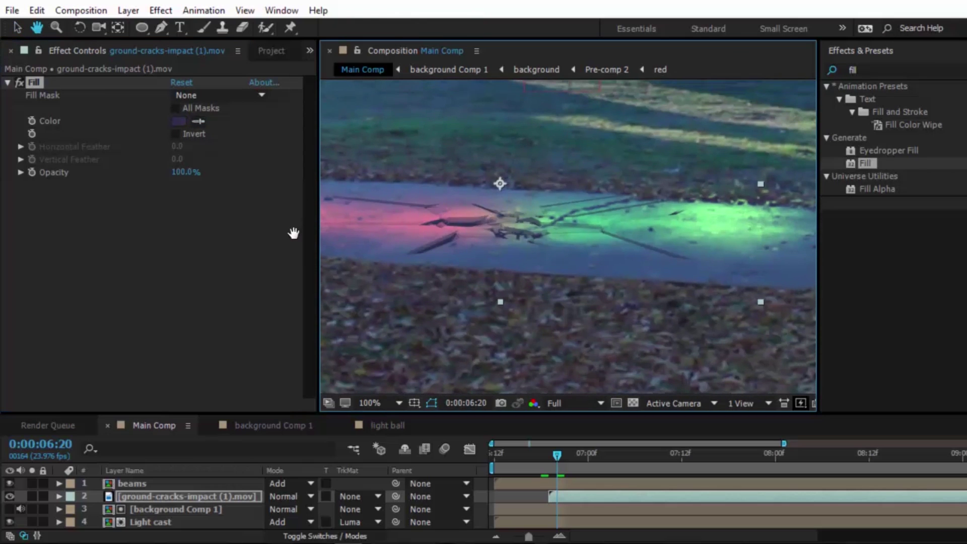
Apply Fast Blur to the ground cracks clip with a Blurriness of 3.
{"action": "left_click", "coordinate": [897, 71]}
{"action": "type", "text": "fast"}
{"action": "left_click_drag", "start_coordinate": [881, 162], "coordinate": [153, 209]}
{"action": "left_click", "coordinate": [176, 198]}
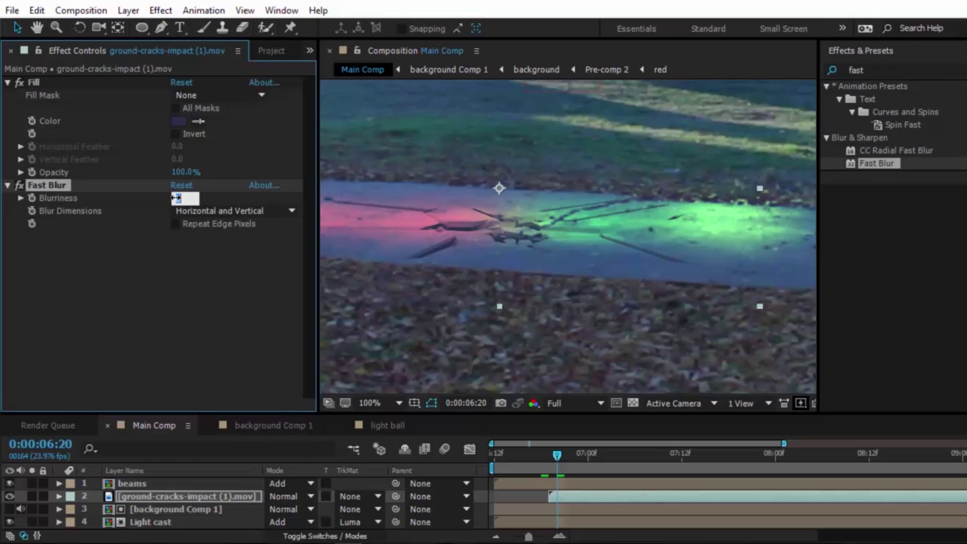
{"action": "type", "text": "3"}
{"action": "key", "text": "Return"}
Play back Main Comp from 0:00:06:17 and again from 0:00:06:13 to check how the ground cracks blend in.
{"action": "key", "text": "comma"}
{"action": "left_click_drag", "start_coordinate": [554, 458], "coordinate": [534, 463]}
{"action": "key", "text": "space"}
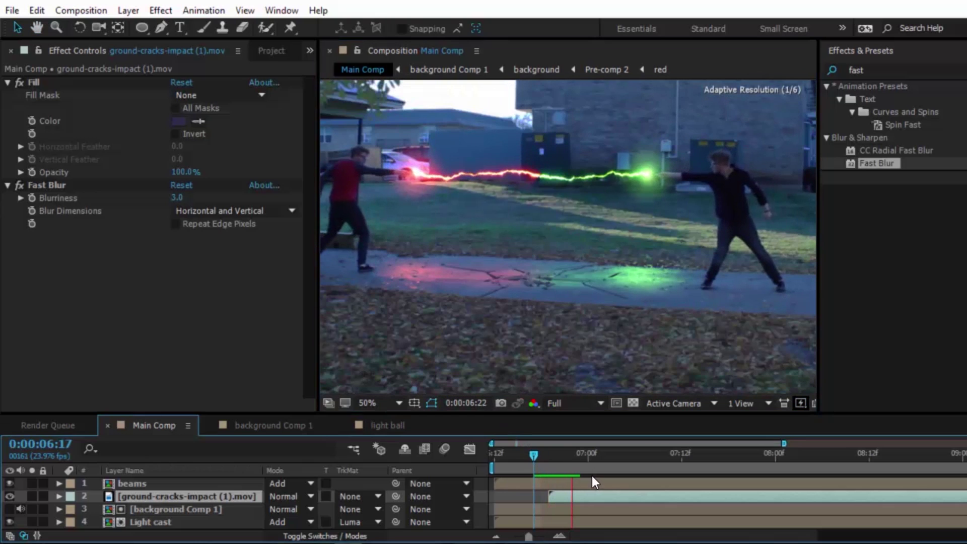
{"action": "left_click", "coordinate": [507, 461]}
{"action": "key", "text": "space"}
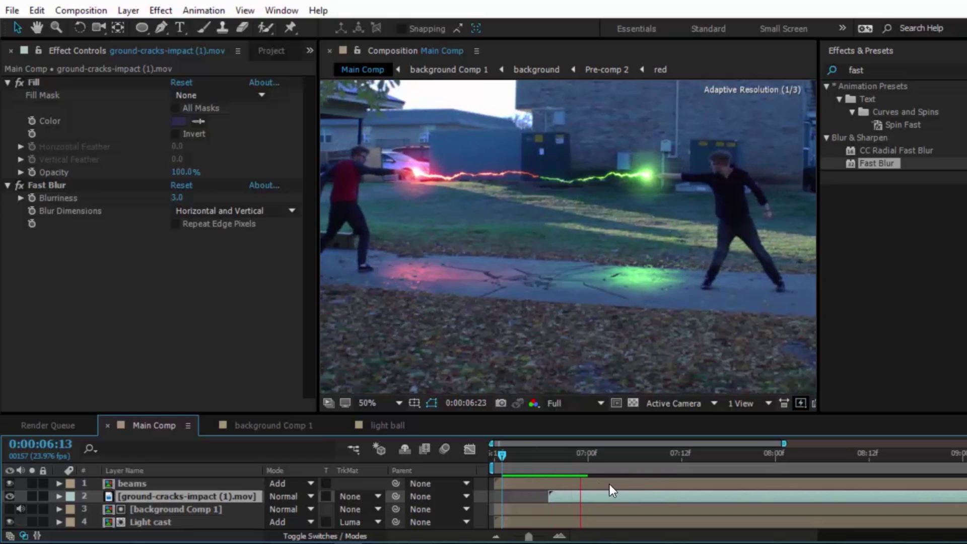
{"action": "left_click_drag", "start_coordinate": [553, 461], "coordinate": [525, 460]}
{"action": "key", "text": "space"}
{"action": "key", "text": "space"}
Switch to the browser, watch part of the Lens Flares template video on footagecrate.com, and download the template.
{"action": "key", "text": "alt+Tab"}
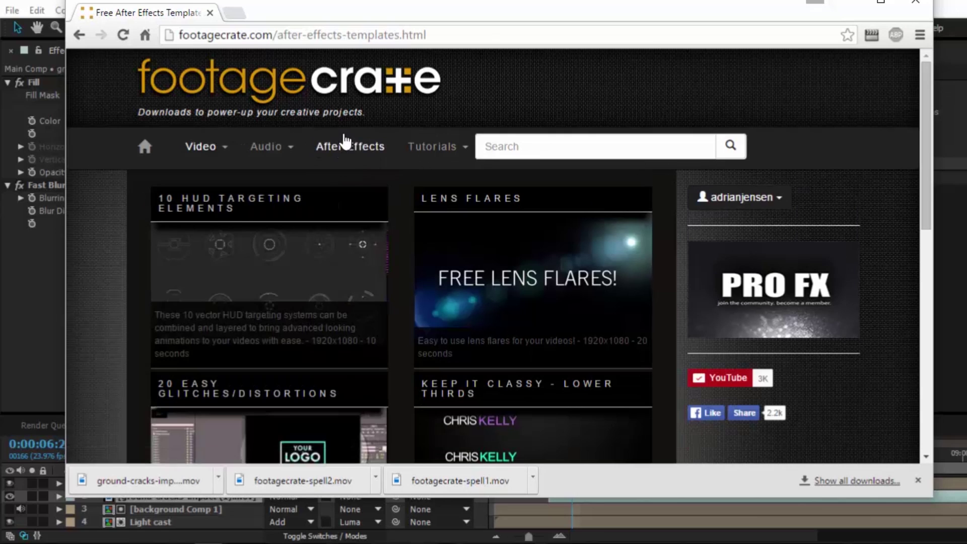
{"action": "mouse_move", "coordinate": [437, 146]}
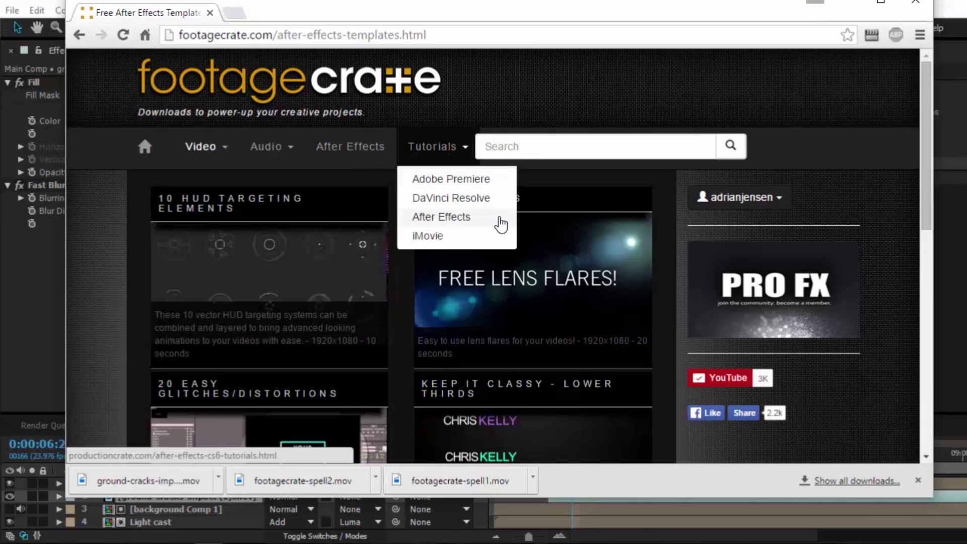
{"action": "scroll", "coordinate": [517, 223], "scroll_direction": "down", "scroll_amount": 3}
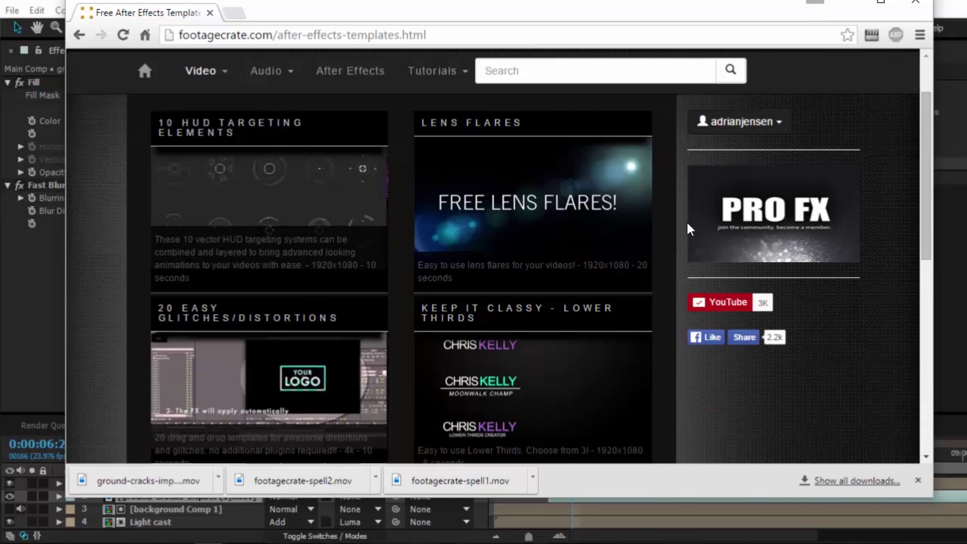
{"action": "left_click", "coordinate": [517, 223]}
{"action": "left_click", "coordinate": [510, 266]}
{"action": "left_click", "coordinate": [329, 368]}
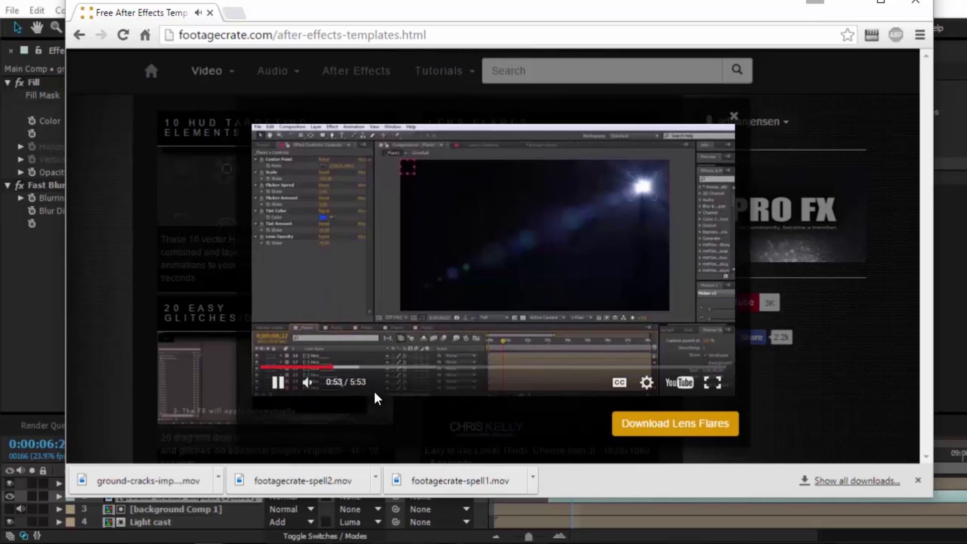
{"action": "left_click", "coordinate": [733, 117]}
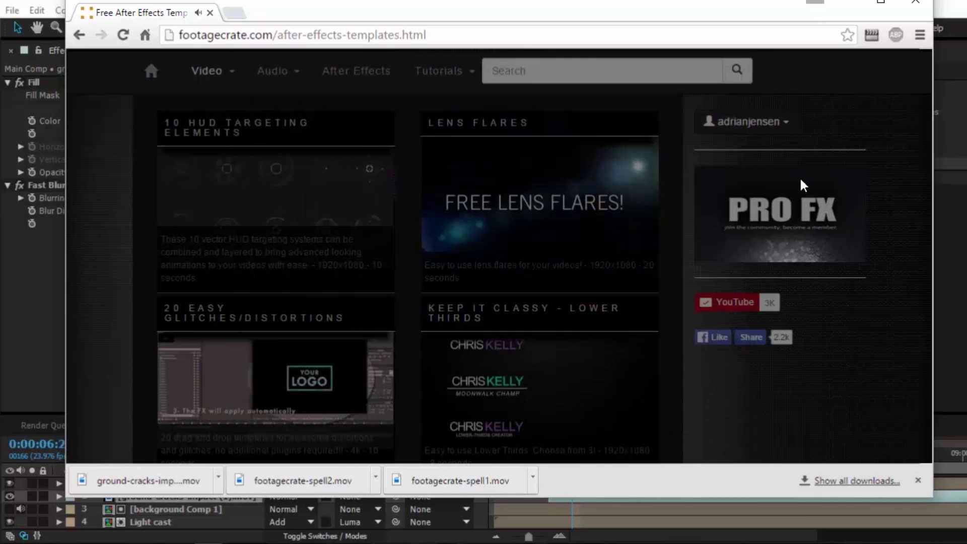
{"action": "left_click", "coordinate": [679, 426]}
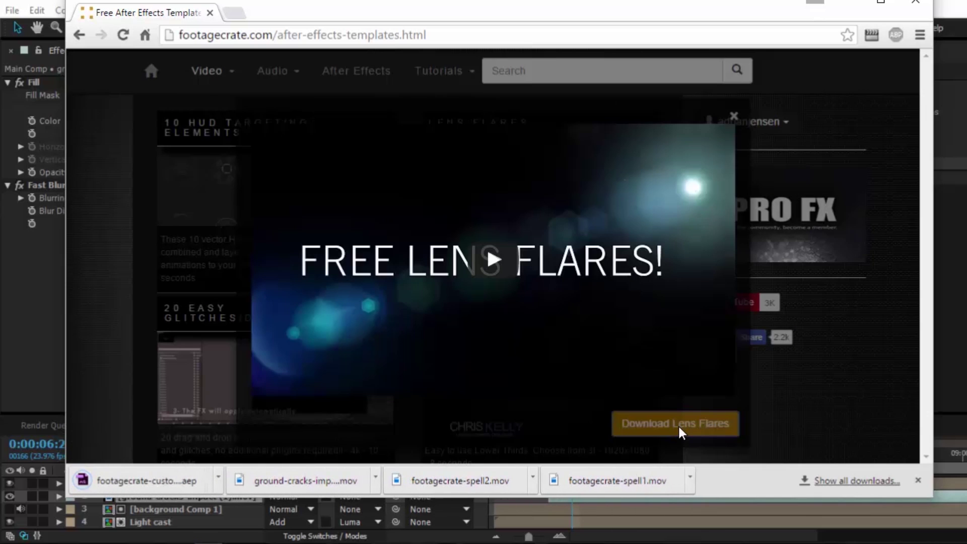
Import the downloaded custom lens flares .aep file from the browser into the After Effects project.
{"action": "left_click", "coordinate": [50, 227]}
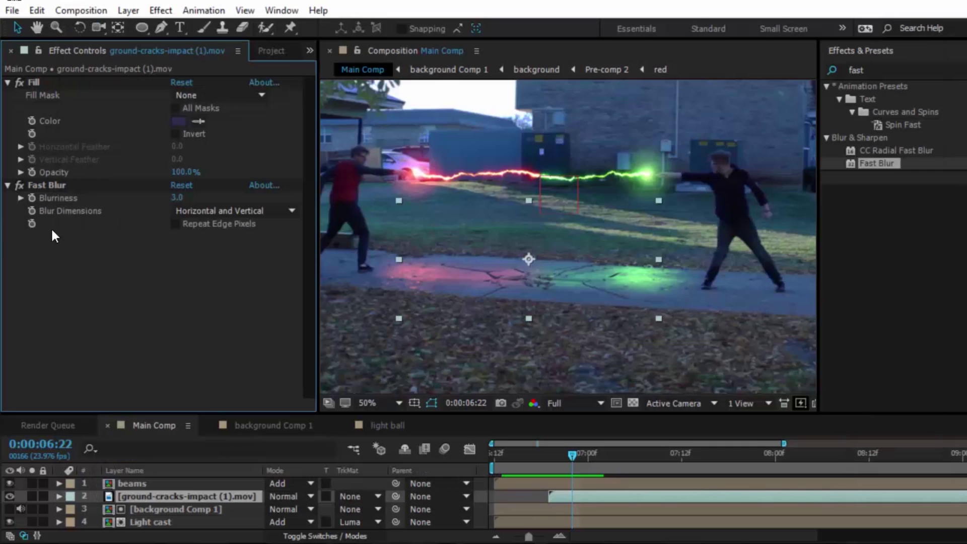
{"action": "left_click", "coordinate": [264, 50]}
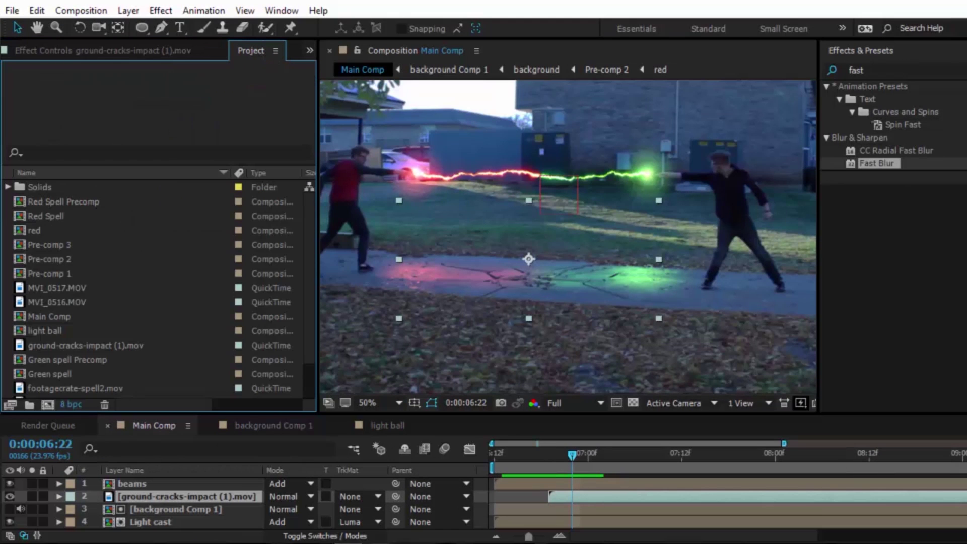
{"action": "key", "text": "alt+Tab"}
{"action": "left_click_drag", "start_coordinate": [131, 481], "coordinate": [32, 389]}
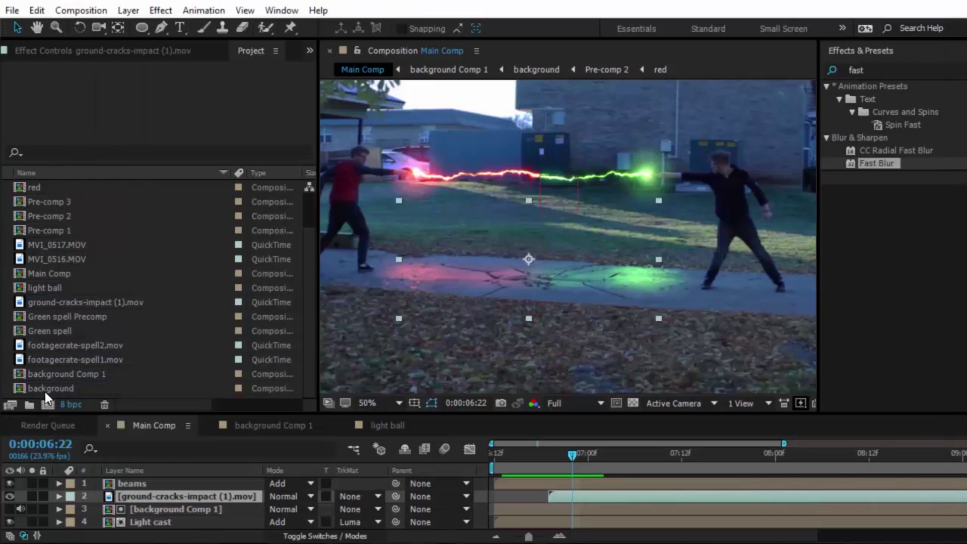
Compare the imported flare compositions, then open _Flare5 and scrub through it.
{"action": "left_click", "coordinate": [61, 302]}
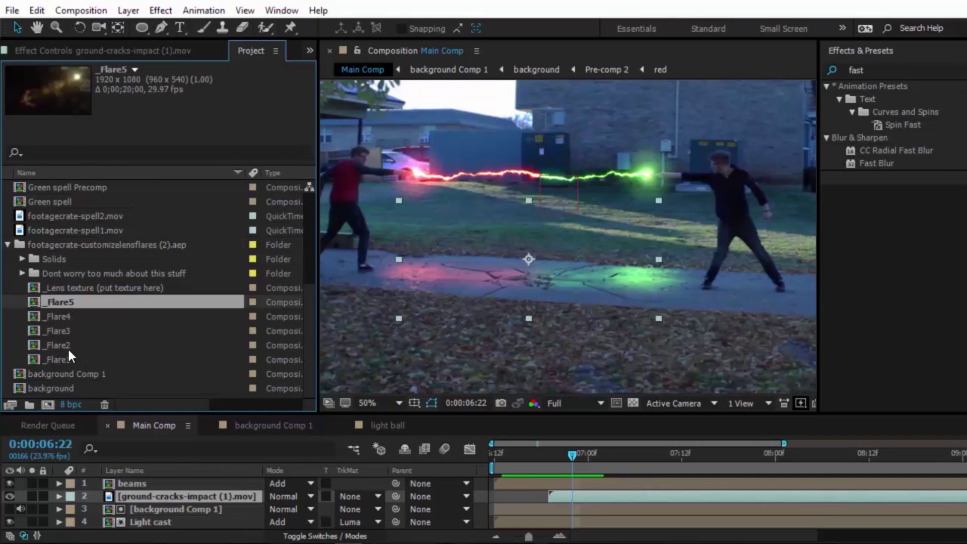
{"action": "left_click", "coordinate": [65, 291]}
{"action": "left_click", "coordinate": [64, 304]}
{"action": "left_click", "coordinate": [65, 315]}
{"action": "double_click", "coordinate": [63, 304]}
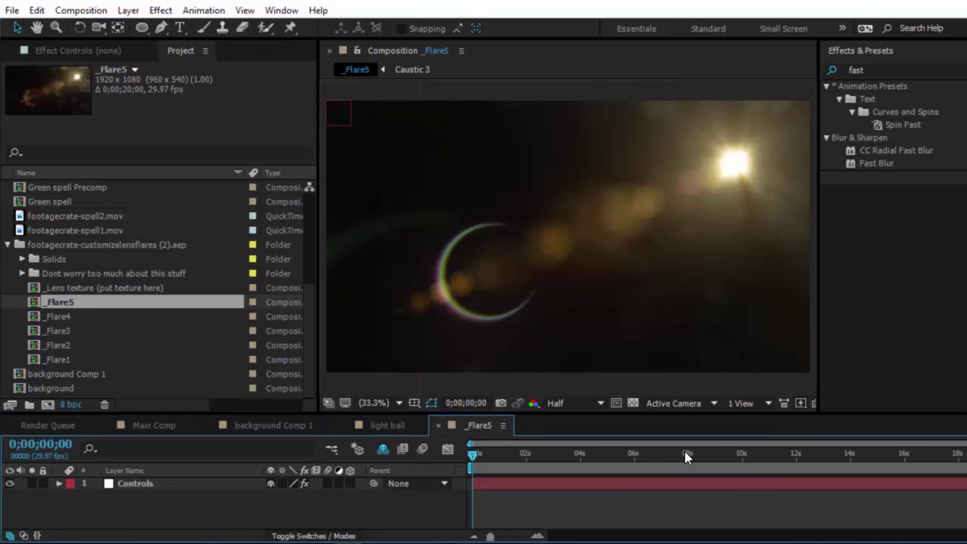
{"action": "left_click_drag", "start_coordinate": [583, 455], "coordinate": [470, 463]}
In Main Comp, reveal the position keyframes of mid null 2 and copy them from 0:00:06:12.
{"action": "left_click", "coordinate": [134, 426]}
{"action": "scroll", "coordinate": [189, 494], "scroll_direction": "down", "scroll_amount": 2}
{"action": "left_click", "coordinate": [160, 522]}
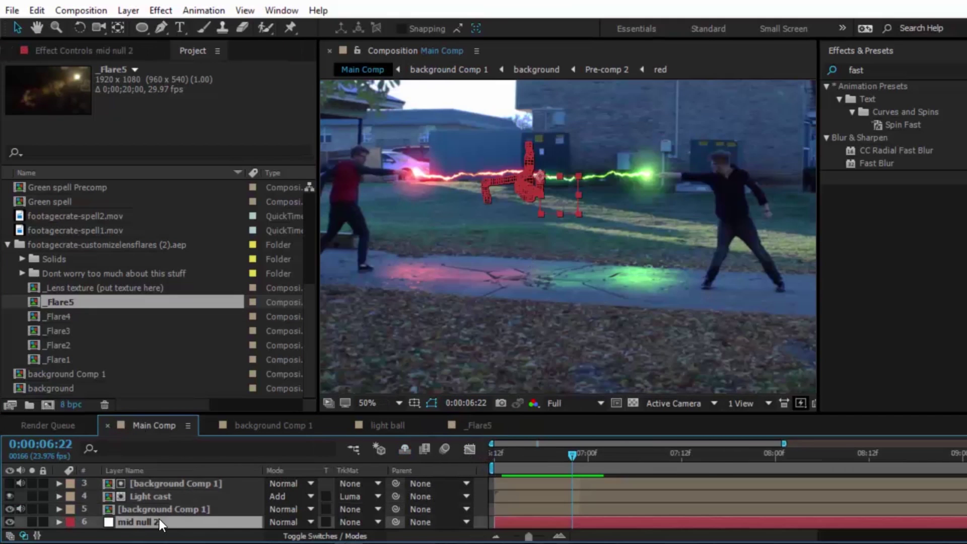
{"action": "key", "text": "u"}
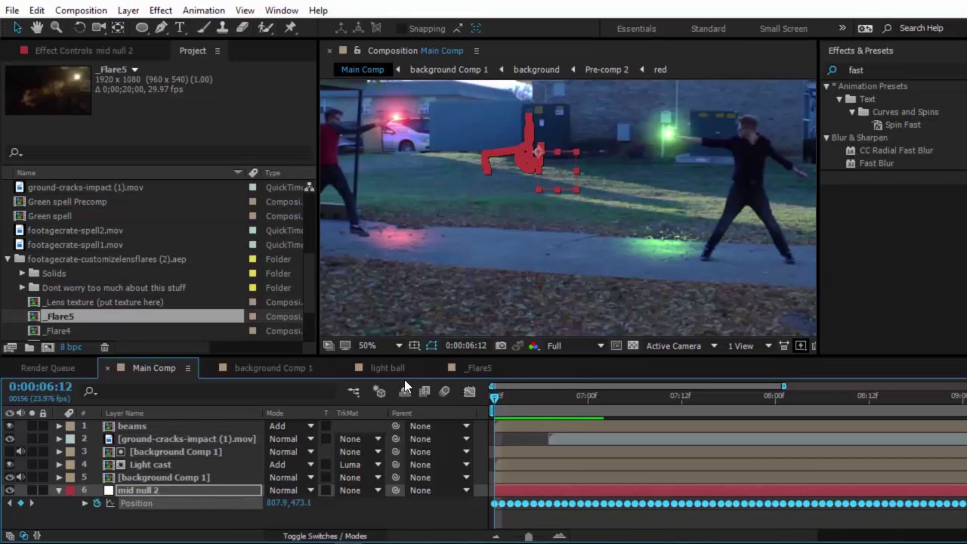
In _Flare5, enable keyframing for the Controls layer's Center Point and paste the copied position keyframes onto it.
{"action": "left_click", "coordinate": [472, 367]}
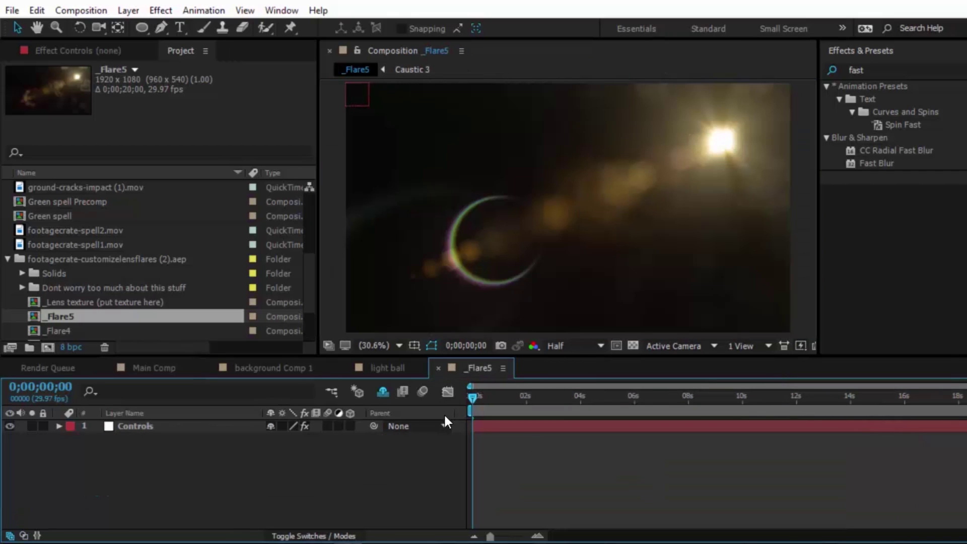
{"action": "left_click", "coordinate": [126, 428]}
{"action": "left_click", "coordinate": [137, 50]}
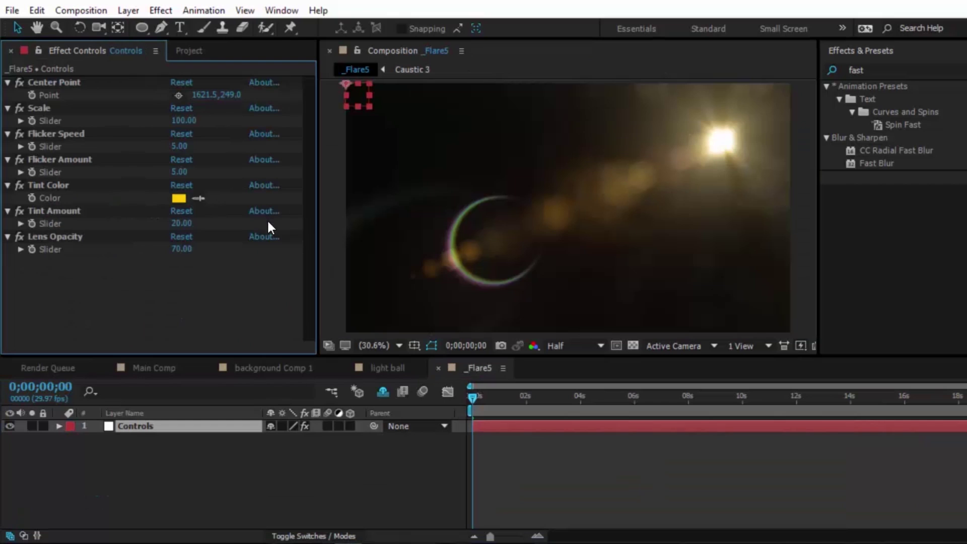
{"action": "left_click", "coordinate": [32, 96]}
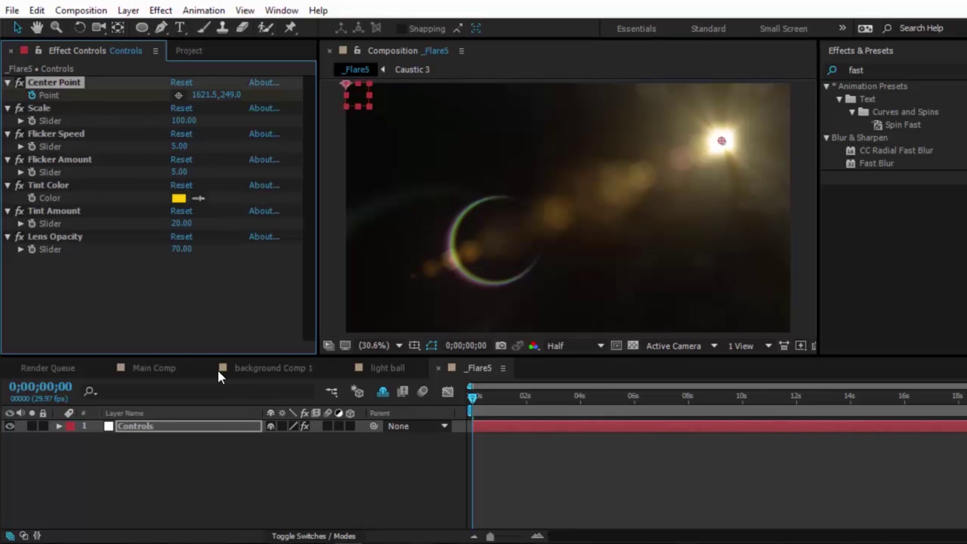
{"action": "key", "text": "u"}
{"action": "left_click", "coordinate": [59, 426]}
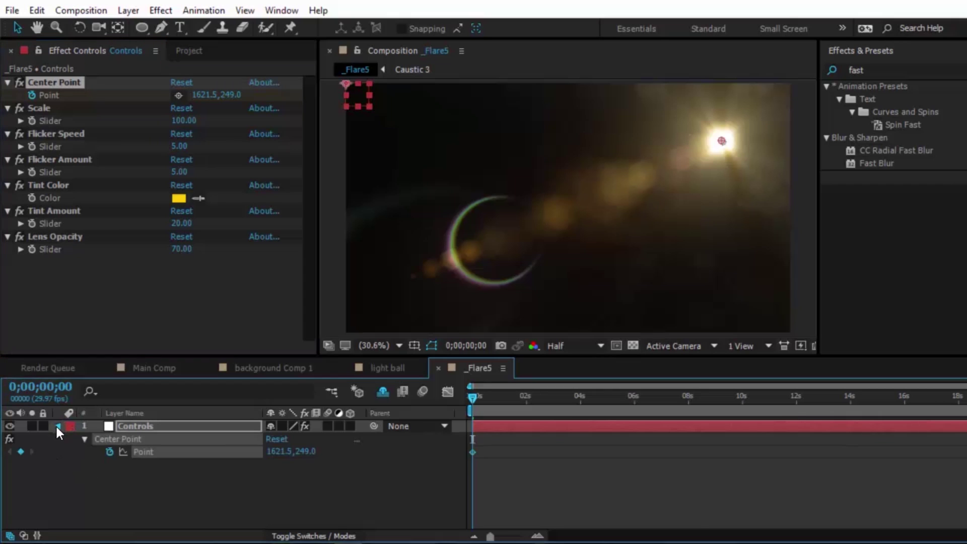
{"action": "key", "text": "u"}
{"action": "left_click", "coordinate": [165, 483]}
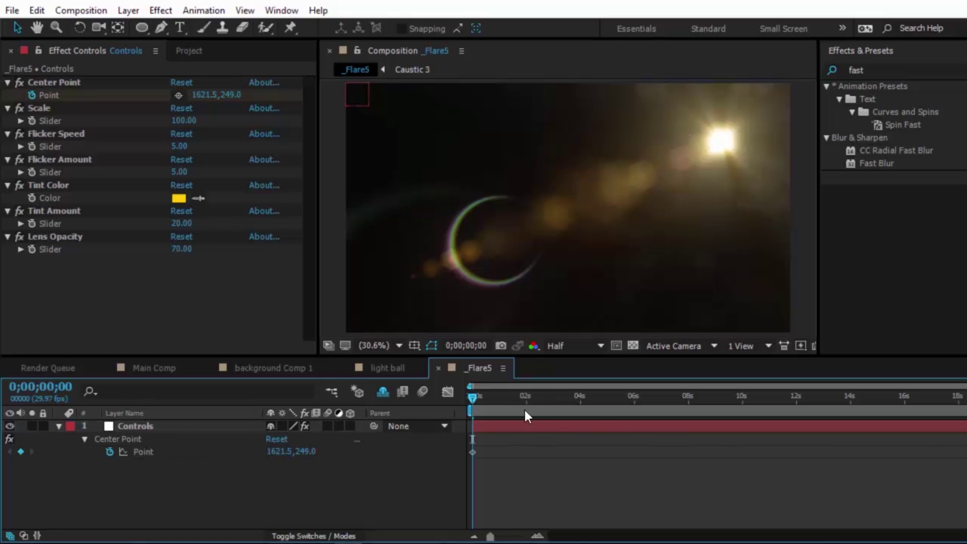
{"action": "left_click", "coordinate": [144, 452]}
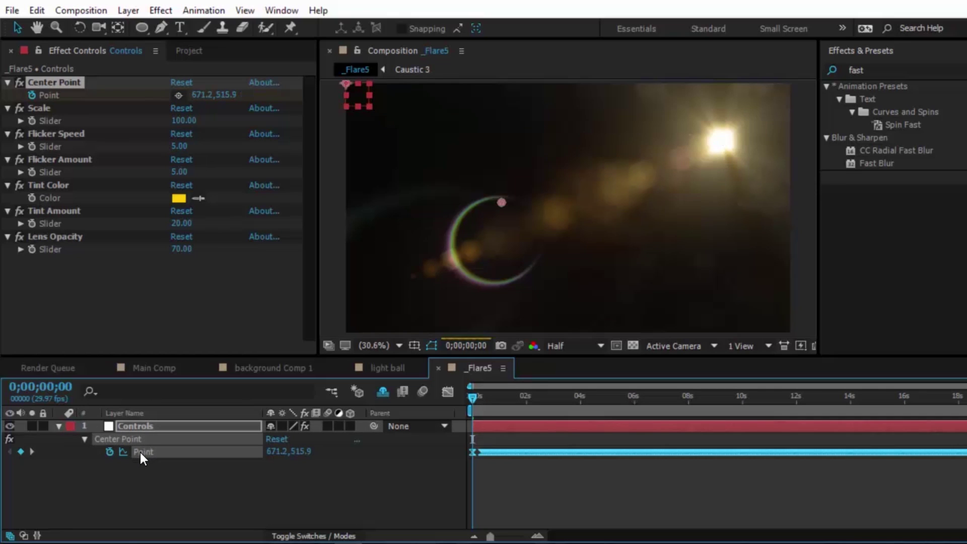
Set the flare's Flicker Amount to 25 and Flicker Speed to 32 while viewing it at 0;00;03;15.
{"action": "left_click", "coordinate": [507, 455]}
{"action": "left_click_drag", "start_coordinate": [480, 396], "coordinate": [519, 408]}
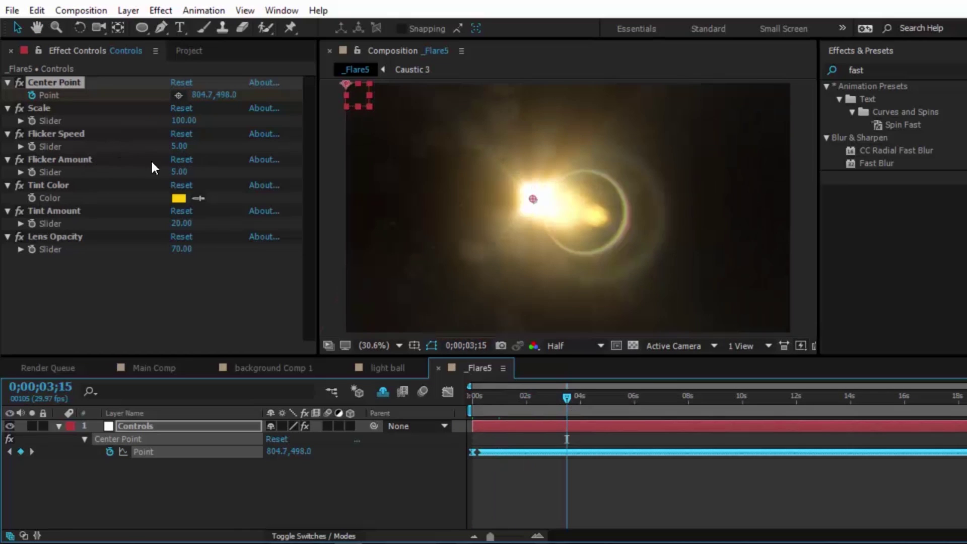
{"action": "left_click_drag", "start_coordinate": [175, 175], "coordinate": [208, 157]}
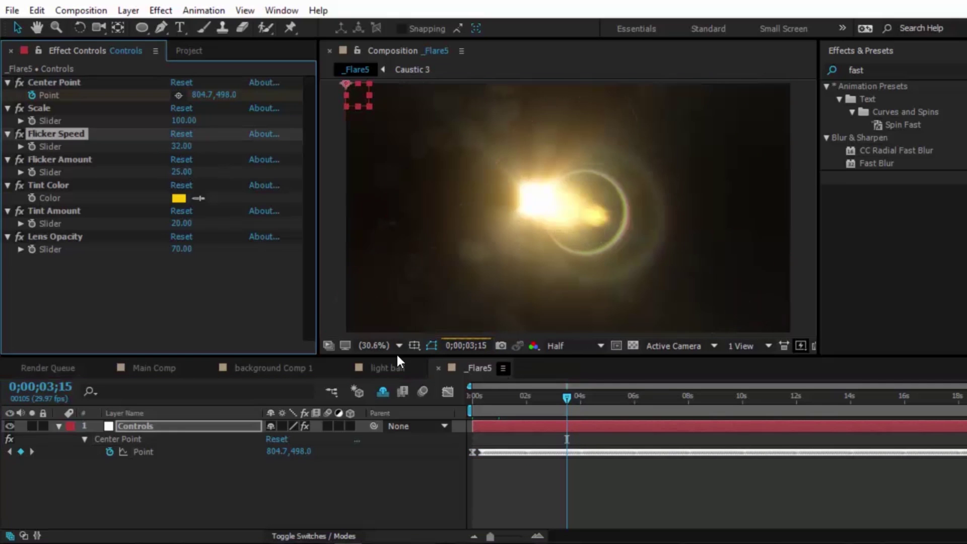
Place the _Flare5 composition above beams in Main Comp with the Add blending mode.
{"action": "left_click", "coordinate": [191, 49]}
{"action": "left_click", "coordinate": [156, 367]}
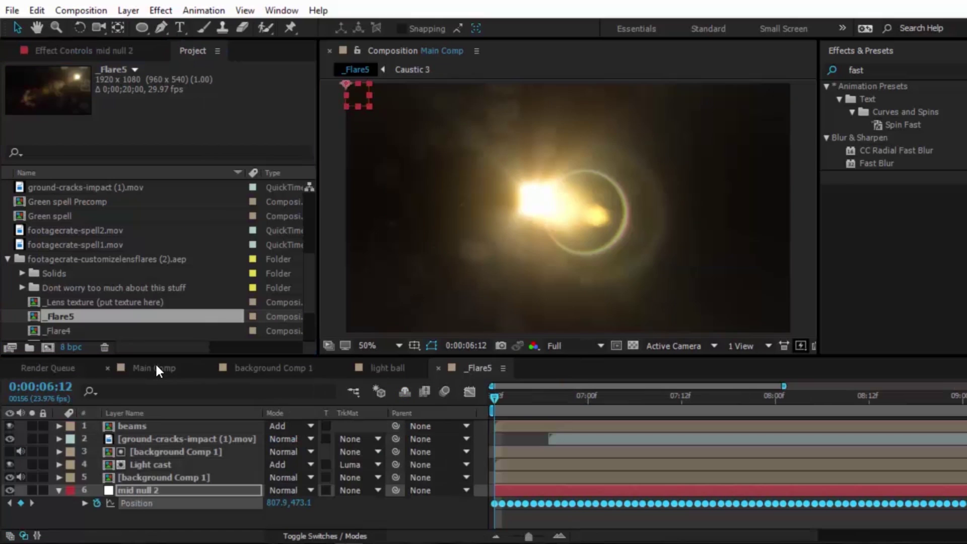
{"action": "left_click_drag", "start_coordinate": [65, 319], "coordinate": [182, 427]}
{"action": "key", "text": "comma"}
{"action": "key", "text": "comma"}
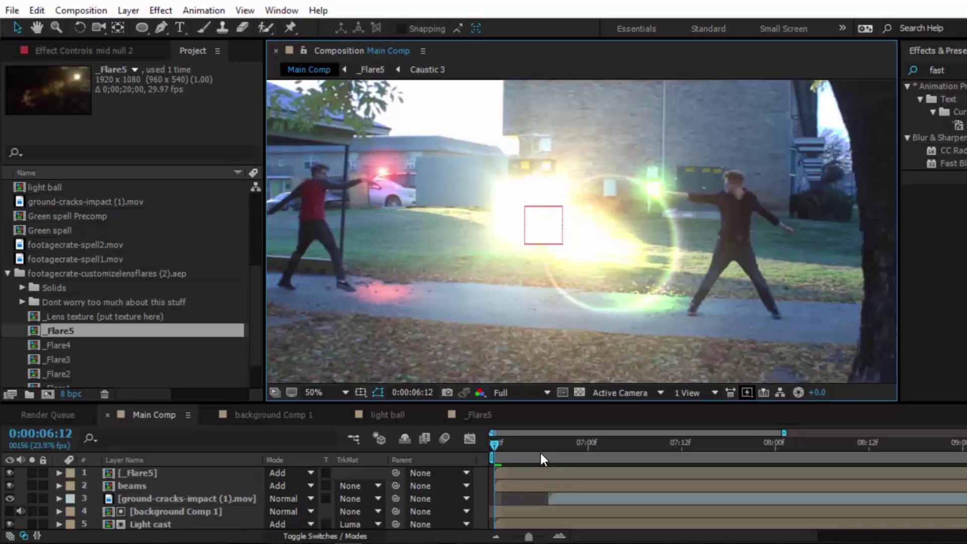
Trim the start of the _Flare5 layer to 0:00:06:20, where the two beams meet.
{"action": "left_click", "coordinate": [556, 443]}
{"action": "left_click", "coordinate": [10, 472]}
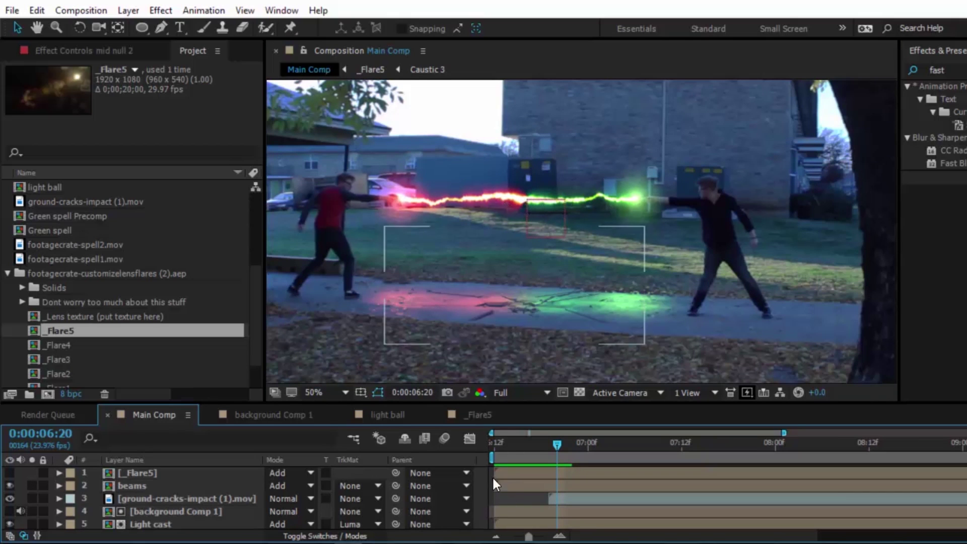
{"action": "left_click_drag", "start_coordinate": [494, 472], "coordinate": [556, 473]}
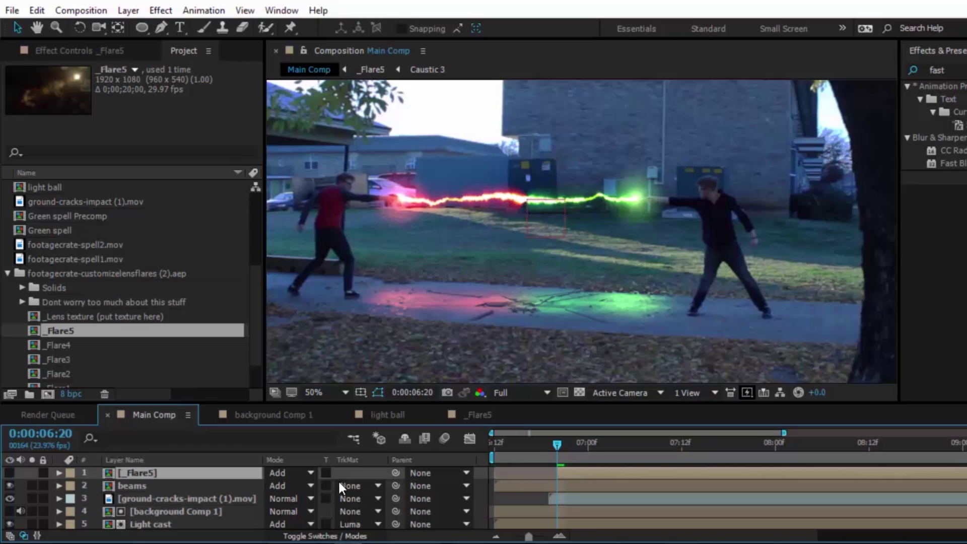
{"action": "left_click", "coordinate": [9, 472]}
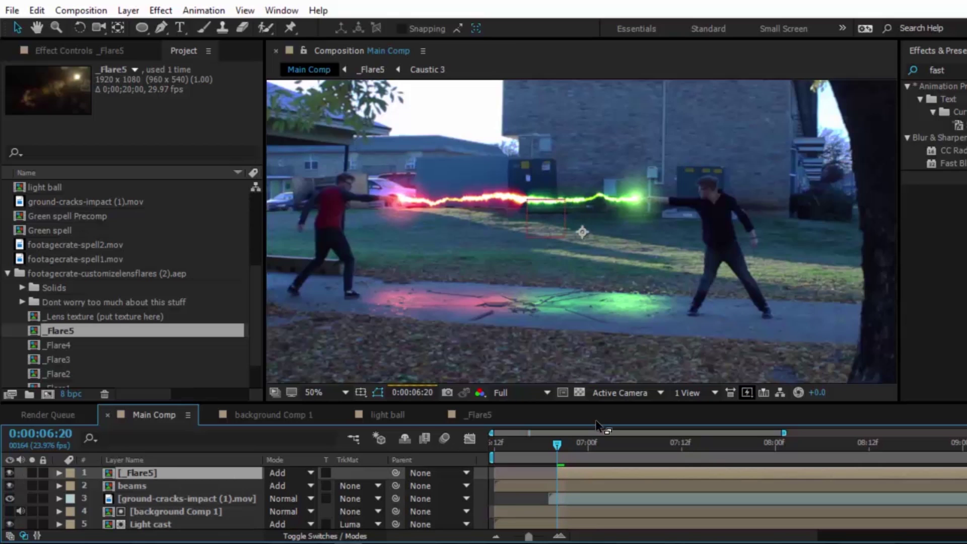
{"action": "left_click_drag", "start_coordinate": [552, 455], "coordinate": [558, 457]}
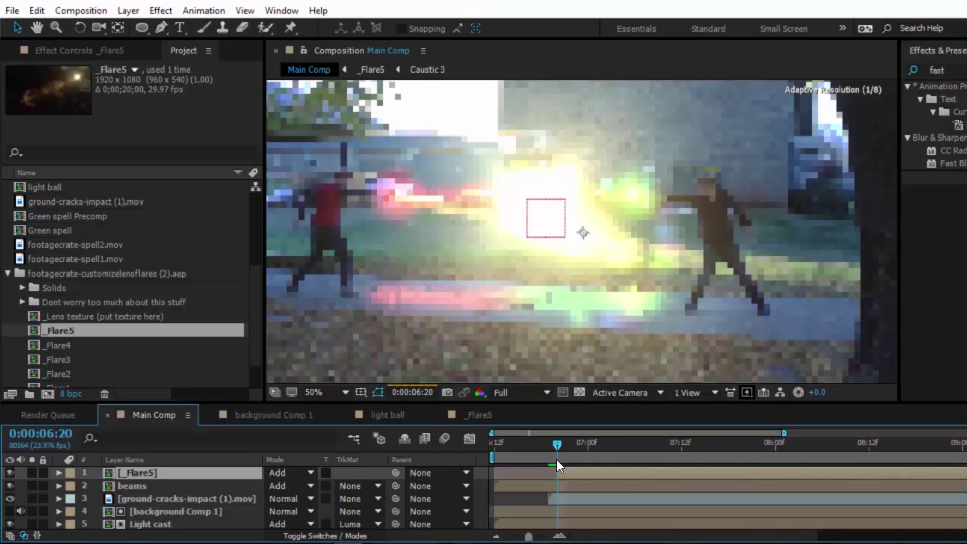
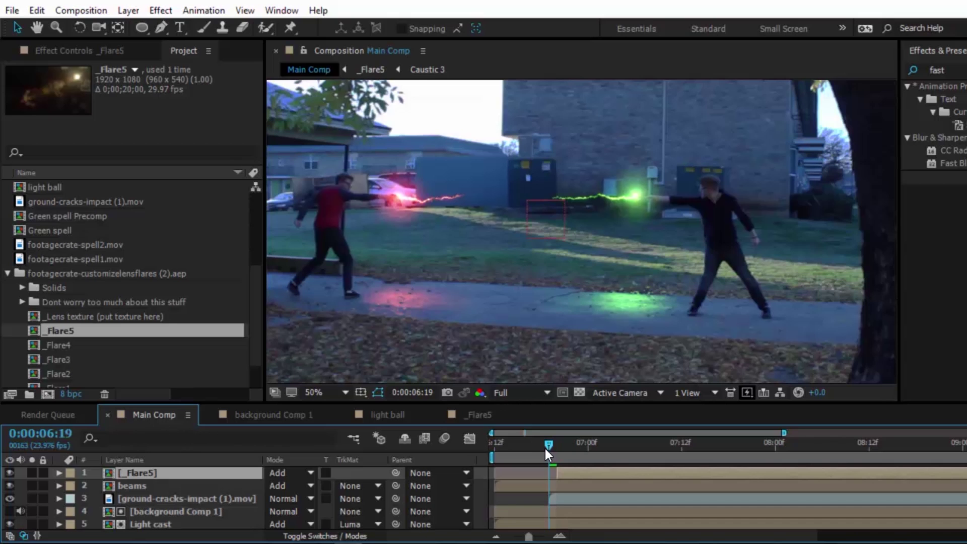
{"action": "left_click_drag", "start_coordinate": [550, 448], "coordinate": [547, 449]}
Enlarge the timeline area and close the background Comp 1, light ball and _Flare5 compositions, leaving Main Comp open.
{"action": "left_click_drag", "start_coordinate": [409, 401], "coordinate": [409, 363]}
{"action": "left_click", "coordinate": [312, 380]}
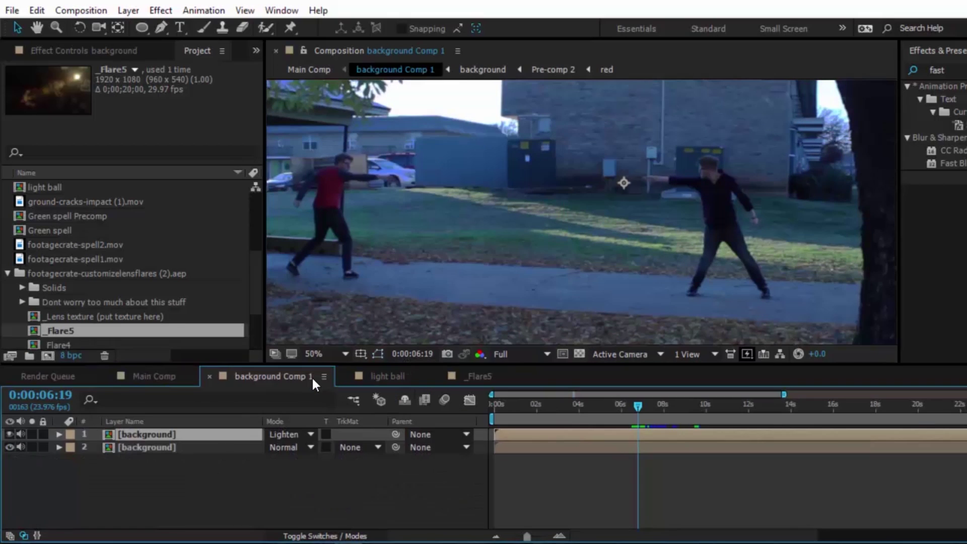
{"action": "left_click", "coordinate": [209, 375]}
{"action": "left_click", "coordinate": [209, 376]}
{"action": "left_click", "coordinate": [209, 375]}
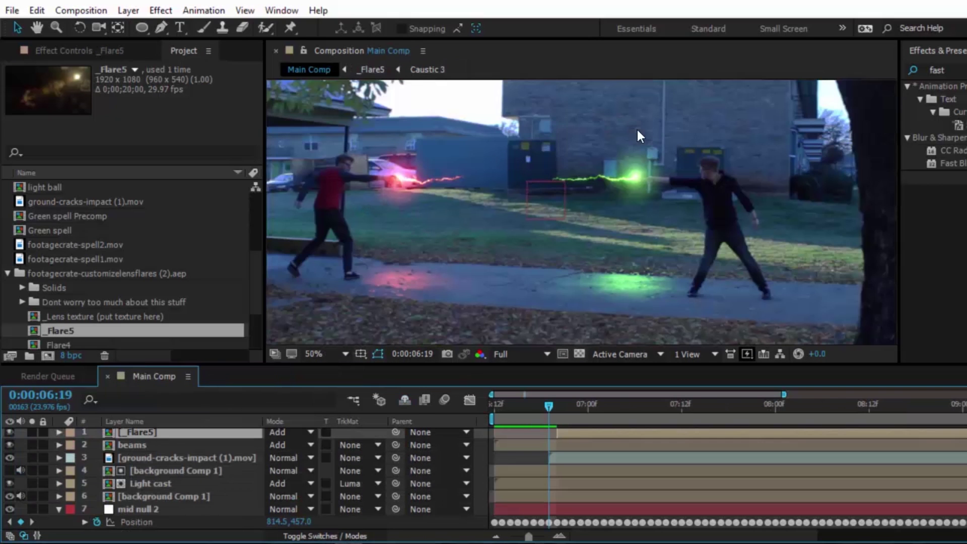
{"action": "scroll", "coordinate": [172, 256], "scroll_direction": "down", "scroll_amount": 3}
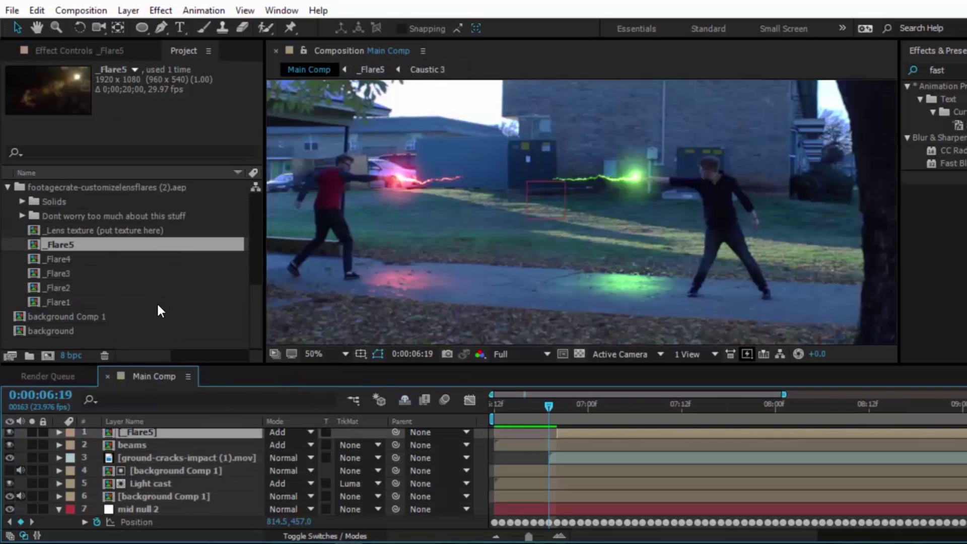
{"action": "scroll", "coordinate": [160, 311], "scroll_direction": "up", "scroll_amount": 6}
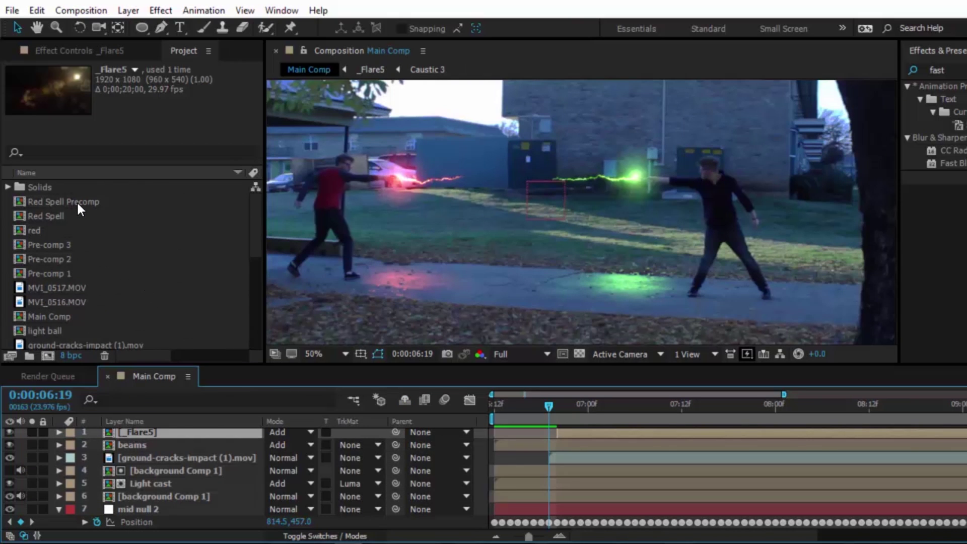
Open the Red Spell and Green spell compositions from the project for editing.
{"action": "double_click", "coordinate": [56, 216]}
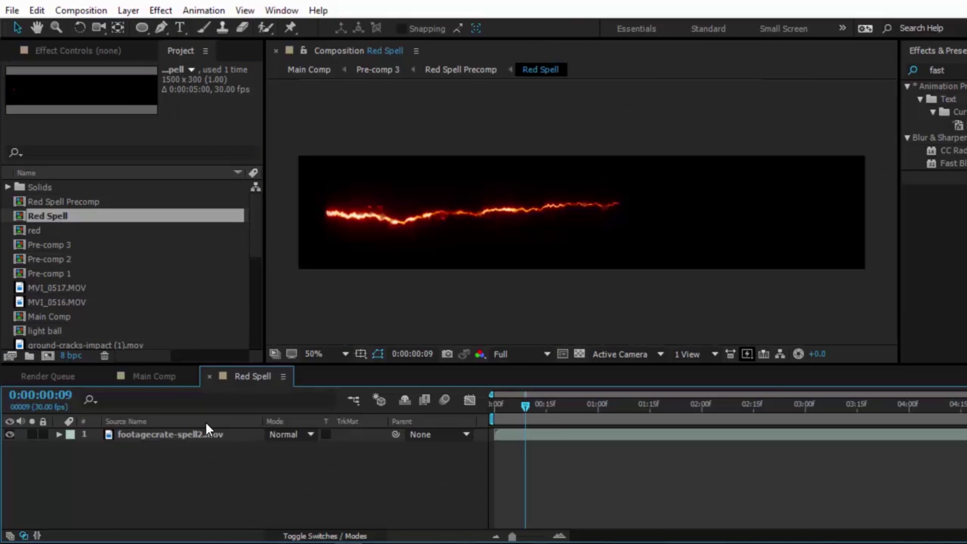
{"action": "left_click", "coordinate": [149, 375]}
{"action": "scroll", "coordinate": [99, 279], "scroll_direction": "down", "scroll_amount": 5}
{"action": "double_click", "coordinate": [76, 244]}
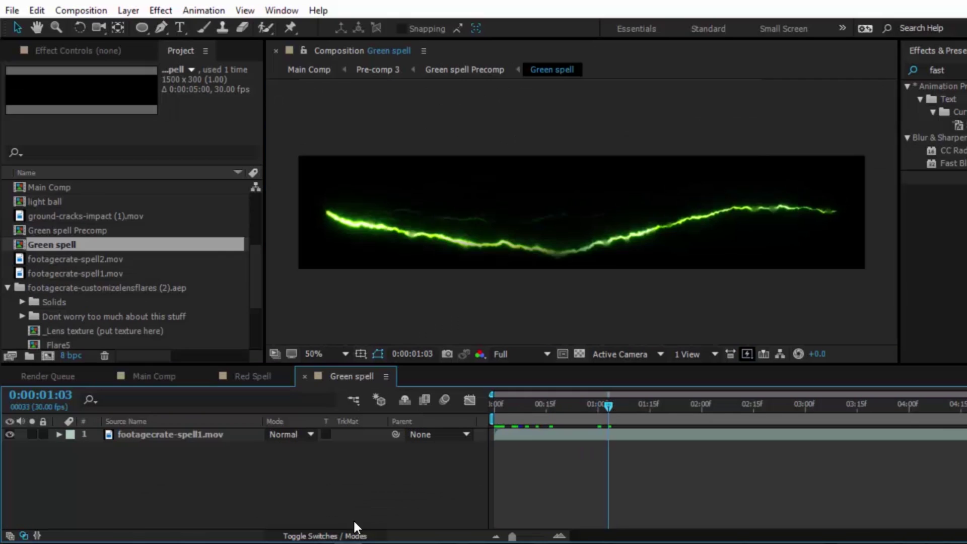
Switch to the browser, search FootageCrate for "magic" and look through the available spell clips.
{"action": "key", "text": "alt+Tab"}
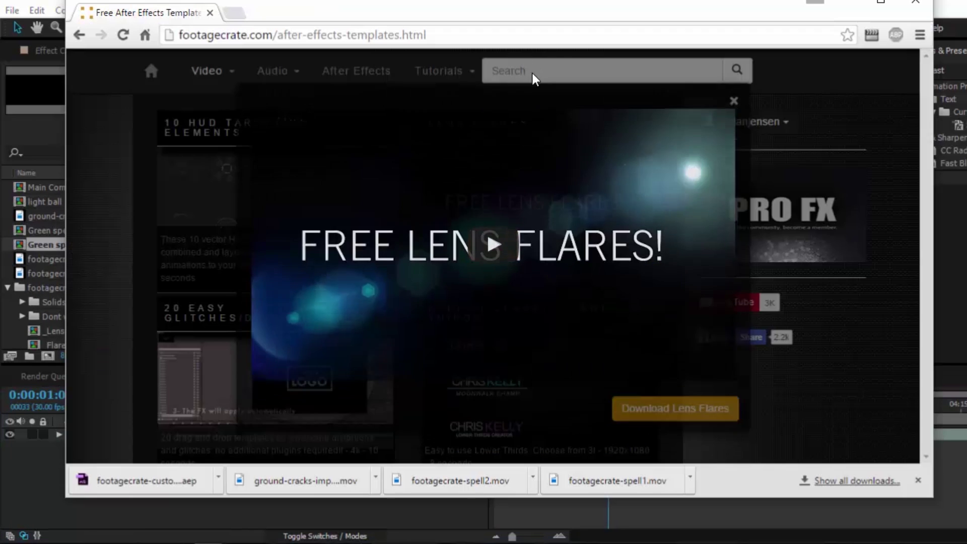
{"action": "left_click", "coordinate": [531, 73]}
{"action": "type", "text": "magic"}
{"action": "key", "text": "Return"}
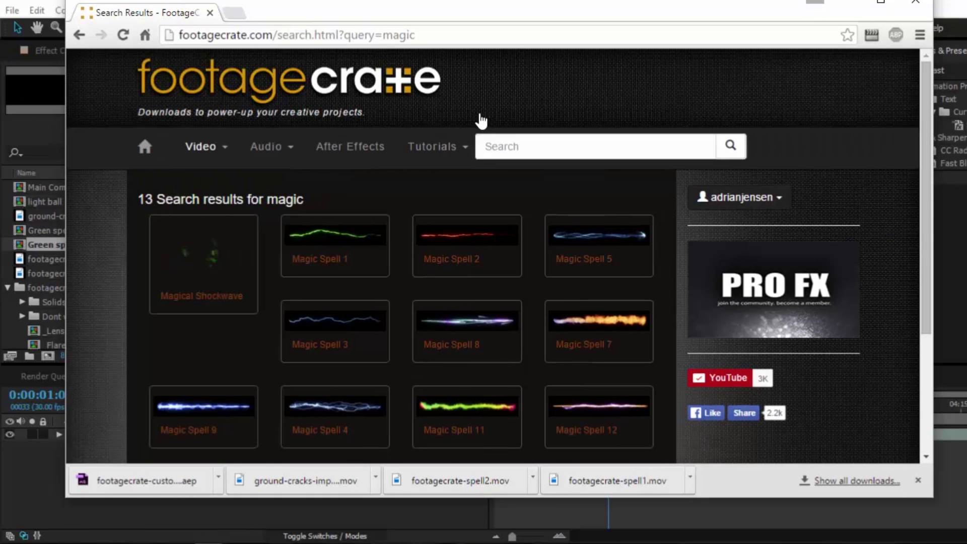
{"action": "scroll", "coordinate": [598, 196], "scroll_direction": "down", "scroll_amount": 4}
{"action": "scroll", "coordinate": [613, 342], "scroll_direction": "up", "scroll_amount": 2}
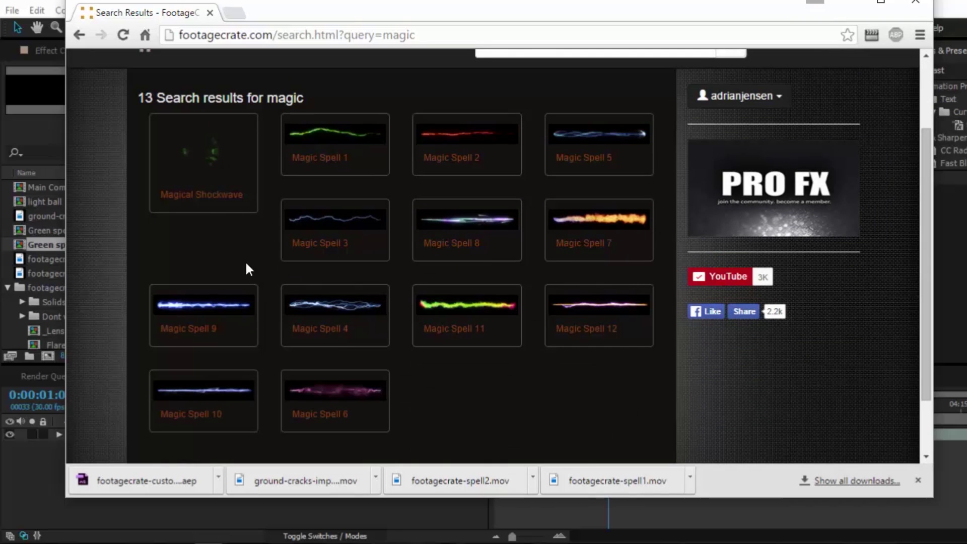
Download the Magic Spell 12 clip and close its preview.
{"action": "left_click", "coordinate": [593, 319]}
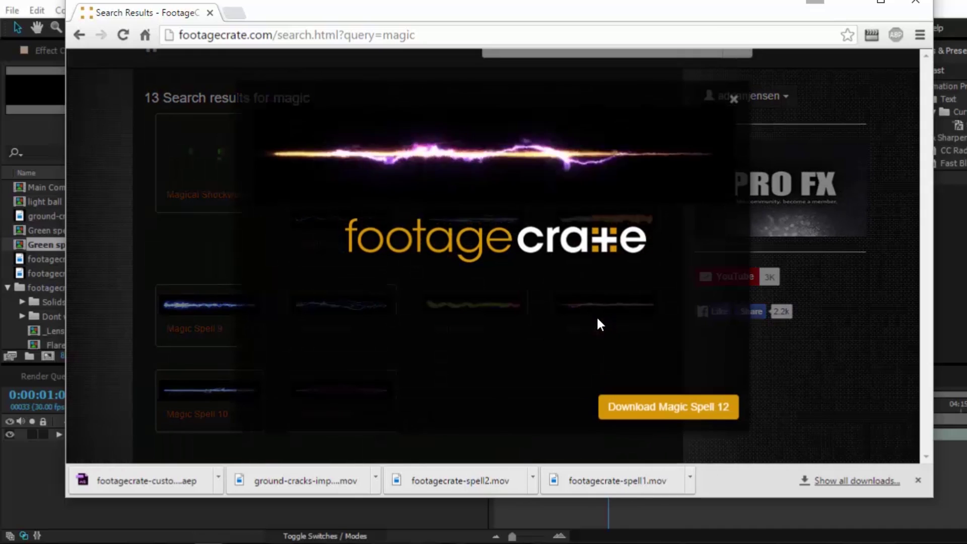
{"action": "left_click", "coordinate": [710, 412]}
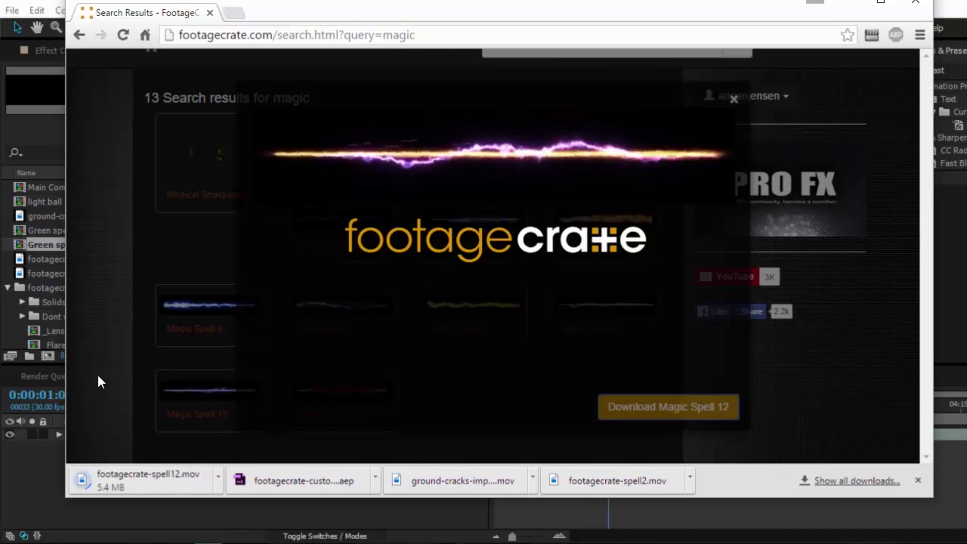
{"action": "left_click", "coordinate": [734, 100]}
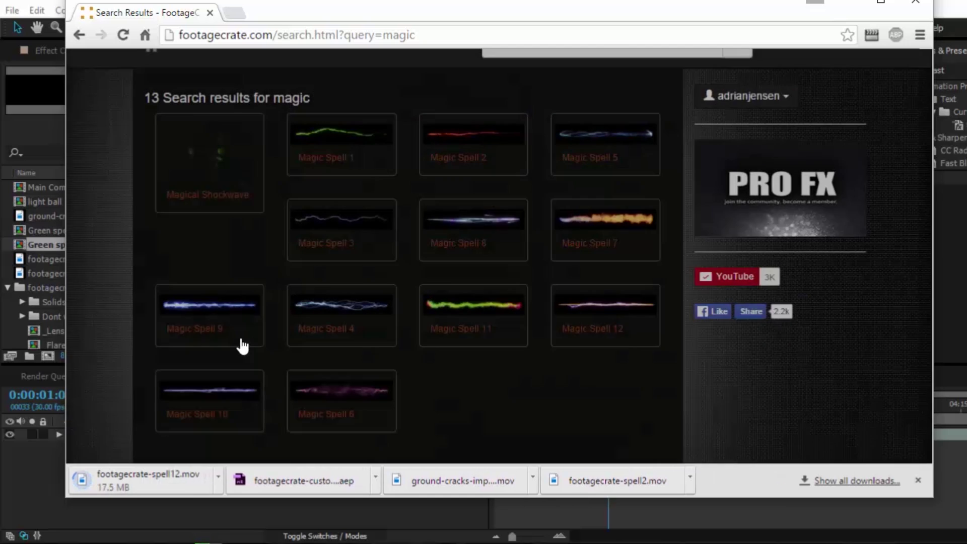
Download the Magic Spell 10 clip from the same search results.
{"action": "left_click", "coordinate": [212, 303]}
{"action": "left_click", "coordinate": [125, 272]}
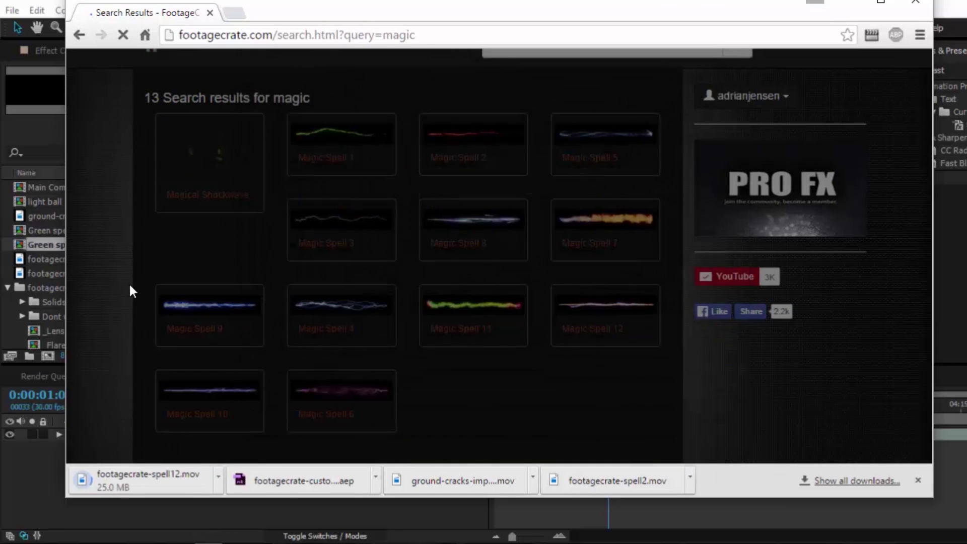
{"action": "left_click", "coordinate": [205, 395]}
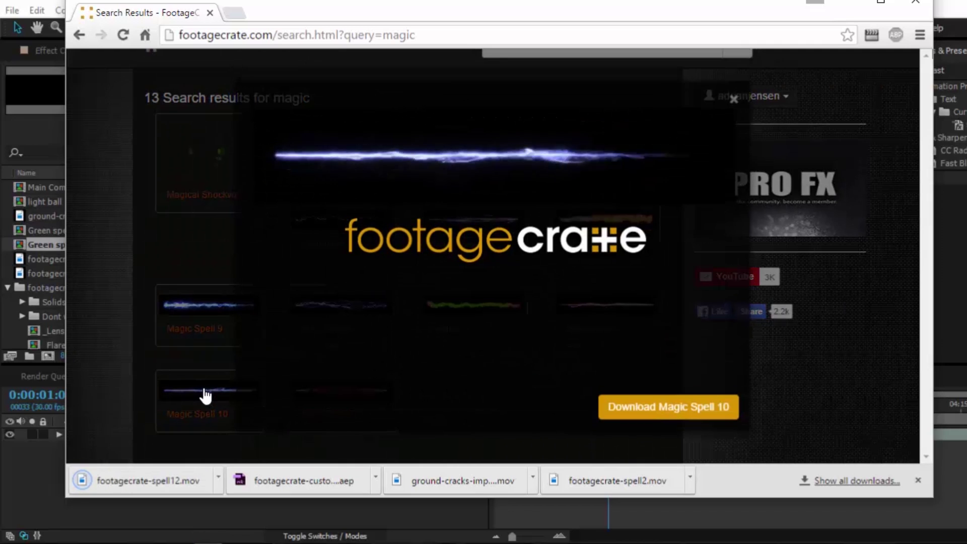
{"action": "left_click", "coordinate": [659, 409]}
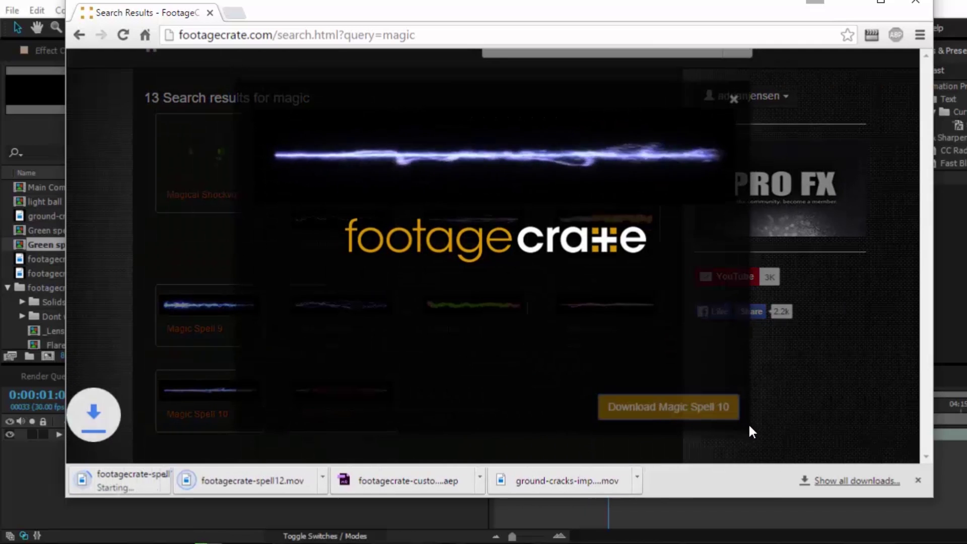
Import the downloaded clips into After Effects, layering footagecrate-spell10 (1).mov on top in Green spell and footagecrate-spell12.mov on top in Red Spell.
{"action": "mouse_move", "coordinate": [58, 271]}
{"action": "left_mouse_down"}
{"action": "mouse_move", "coordinate": [66, 285]}
{"action": "mouse_move", "coordinate": [50, 276]}
{"action": "left_mouse_up"}
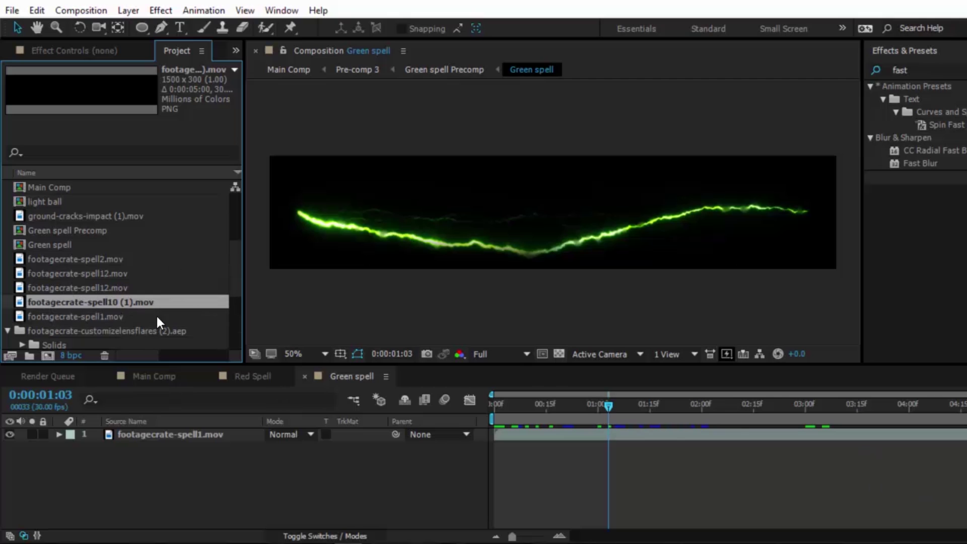
{"action": "left_click_drag", "start_coordinate": [117, 311], "coordinate": [189, 430]}
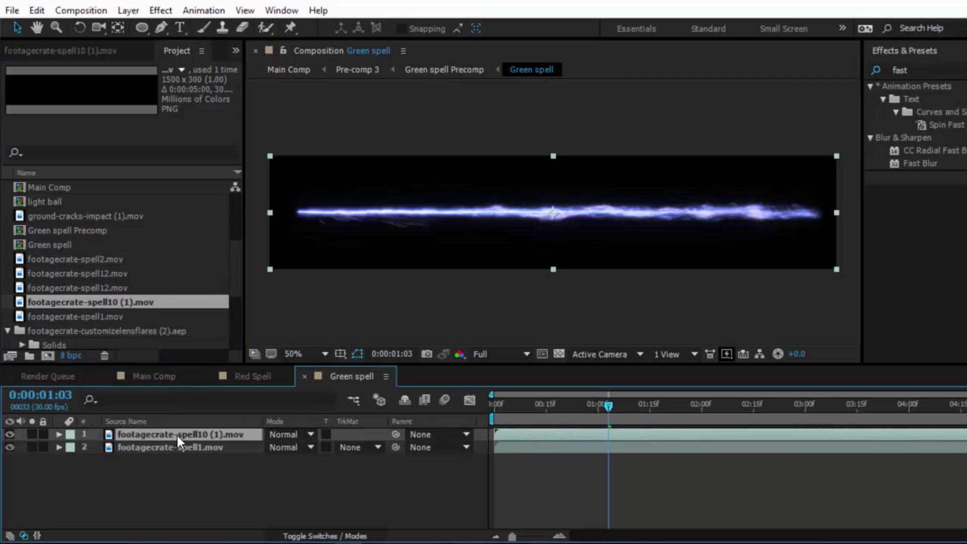
{"action": "left_click", "coordinate": [227, 376]}
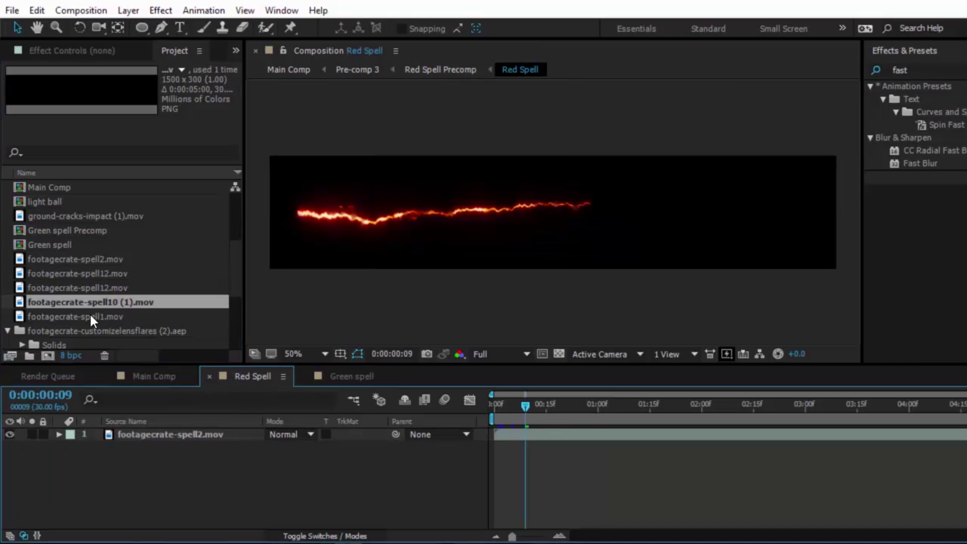
{"action": "left_click_drag", "start_coordinate": [97, 275], "coordinate": [189, 429]}
Preview Main Comp from 0:00:06:12 with the replacement spell clips in place.
{"action": "left_click", "coordinate": [146, 377]}
{"action": "left_click_drag", "start_coordinate": [540, 412], "coordinate": [405, 409]}
{"action": "key", "text": "space"}
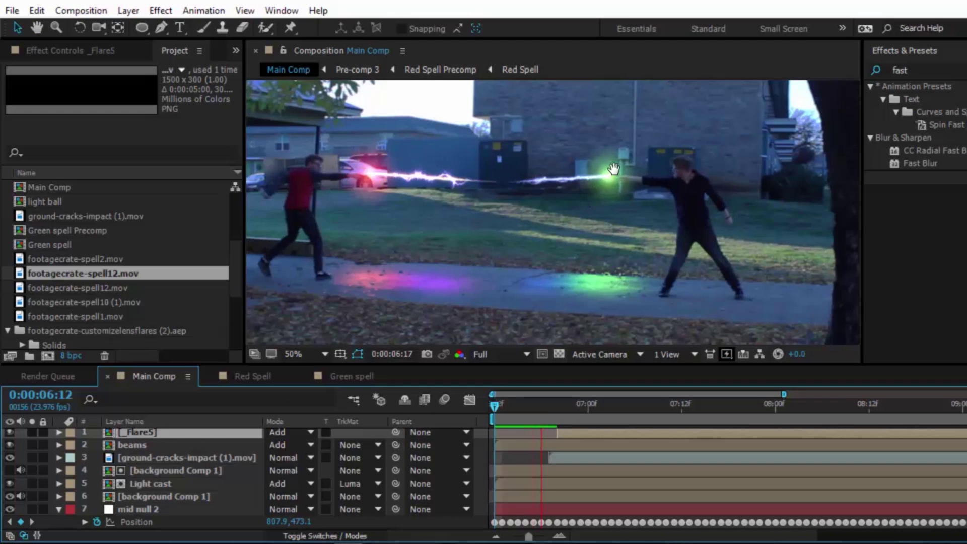
Examine the new beams, hand glows and matching path light in Main Comp up close around 0:00:06:19.
{"action": "scroll", "coordinate": [671, 184], "scroll_direction": "up", "scroll_amount": 2}
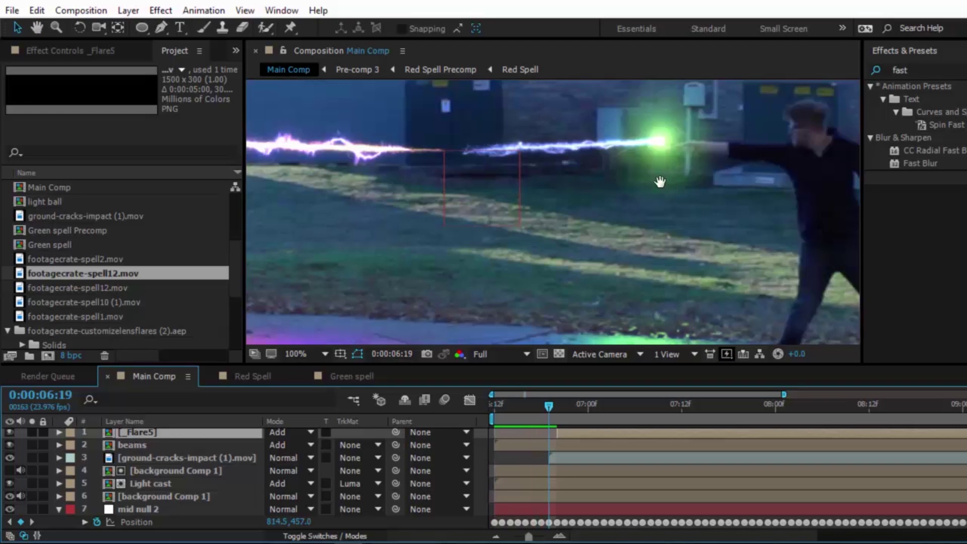
{"action": "key", "text": "h"}
{"action": "left_click_drag", "start_coordinate": [554, 228], "coordinate": [636, 227]}
{"action": "key", "text": "v"}
{"action": "scroll", "coordinate": [636, 228], "scroll_direction": "down", "scroll_amount": 2}
{"action": "scroll", "coordinate": [509, 219], "scroll_direction": "up", "scroll_amount": 2}
{"action": "scroll", "coordinate": [509, 219], "scroll_direction": "down", "scroll_amount": 2}
{"action": "mouse_move", "coordinate": [549, 417]}
{"action": "left_mouse_down"}
{"action": "mouse_move", "coordinate": [506, 416]}
{"action": "mouse_move", "coordinate": [557, 416]}
{"action": "mouse_move", "coordinate": [482, 415]}
{"action": "mouse_move", "coordinate": [548, 415]}
{"action": "left_mouse_up"}
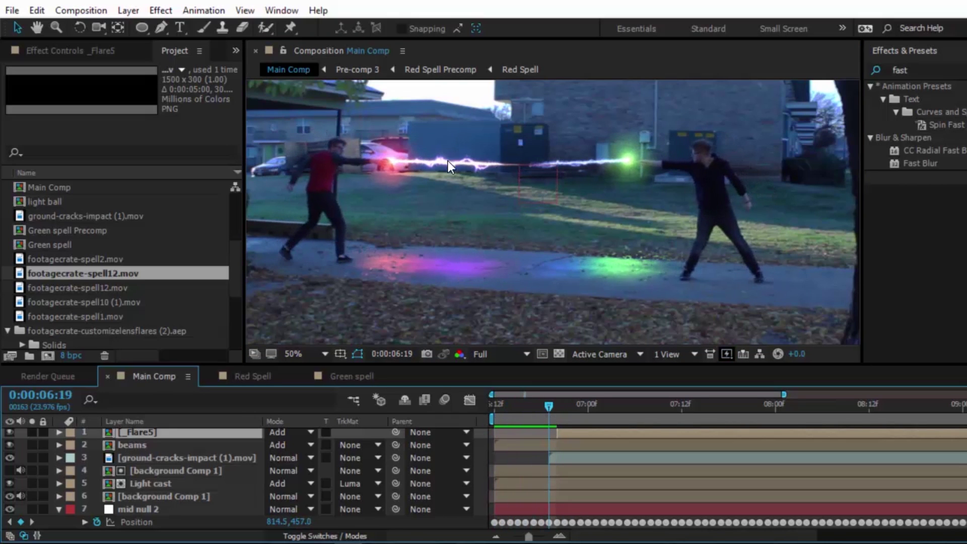
{"action": "left_click_drag", "start_coordinate": [521, 407], "coordinate": [504, 404]}
{"action": "left_click", "coordinate": [516, 413]}
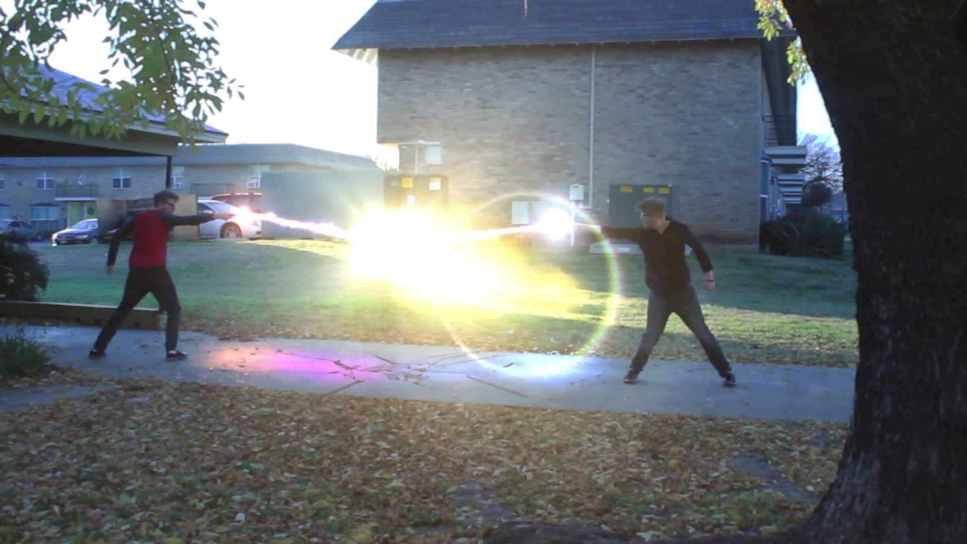